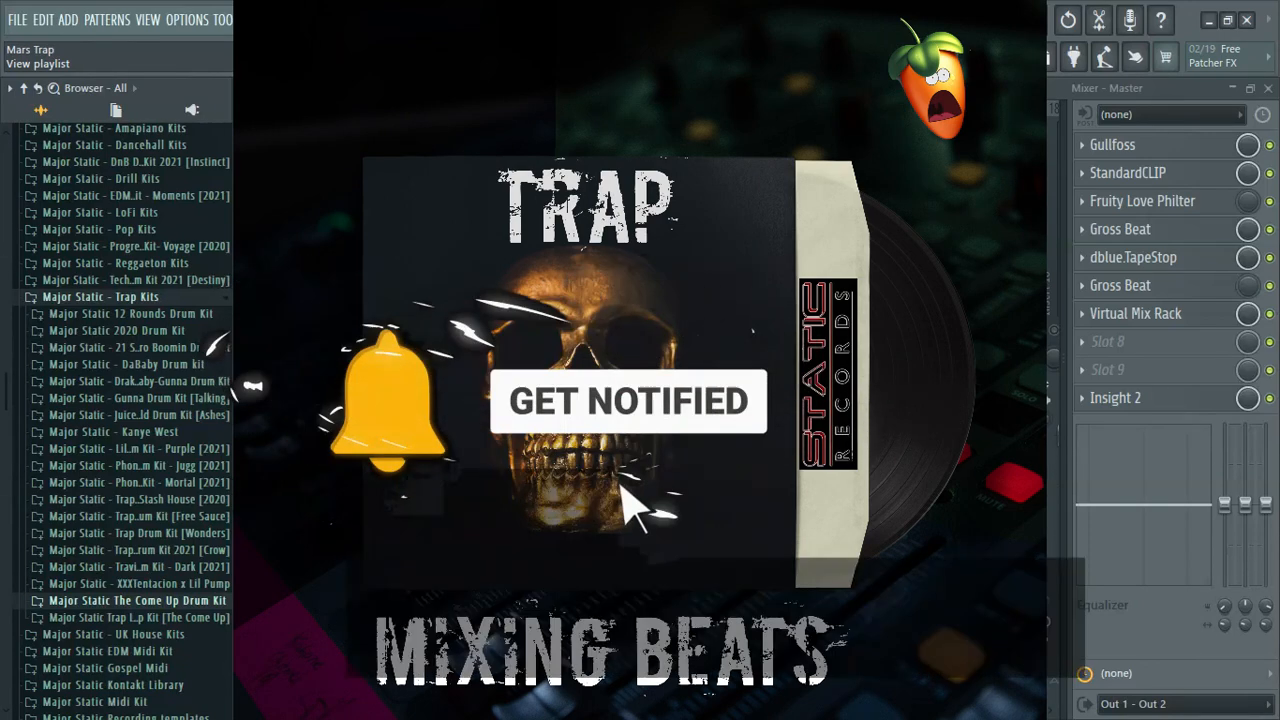
# Step: Play through the full playlist arrangement, stop playback and open the mixer on the master channel
pyautogui.click(918, 57)
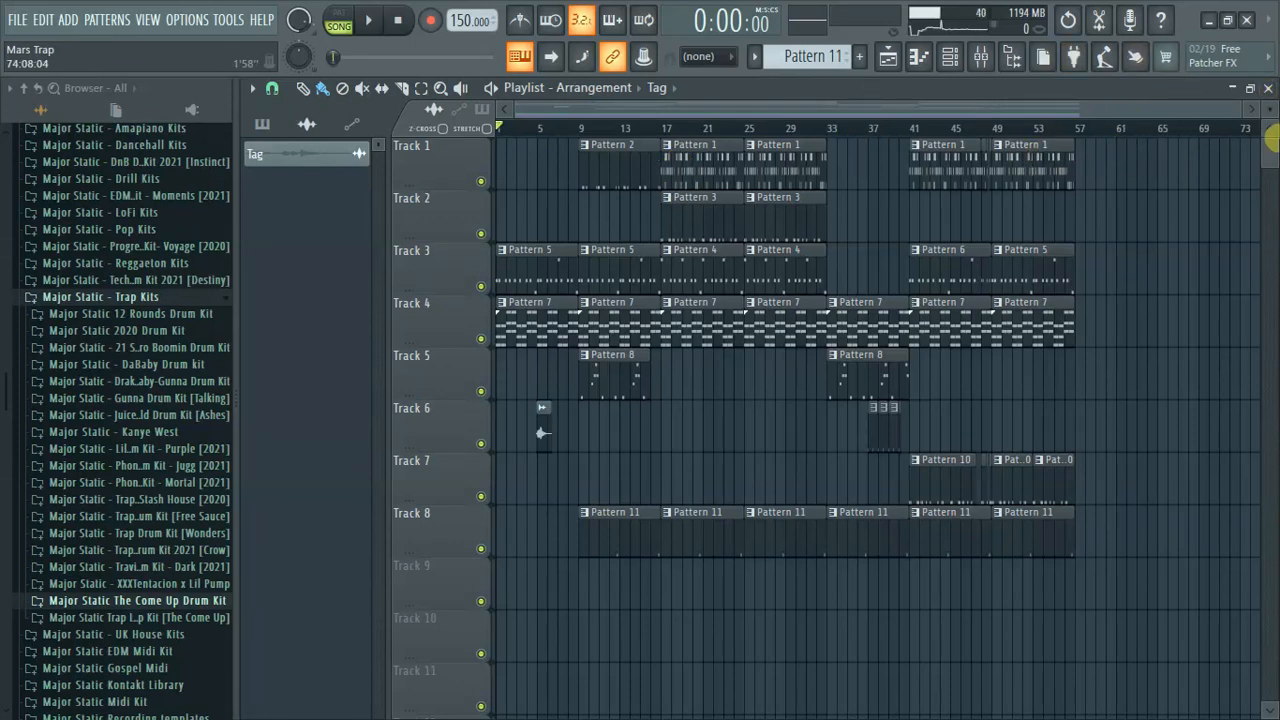
pyautogui.moveTo(1269, 155); pyautogui.dragTo(1269, 150)
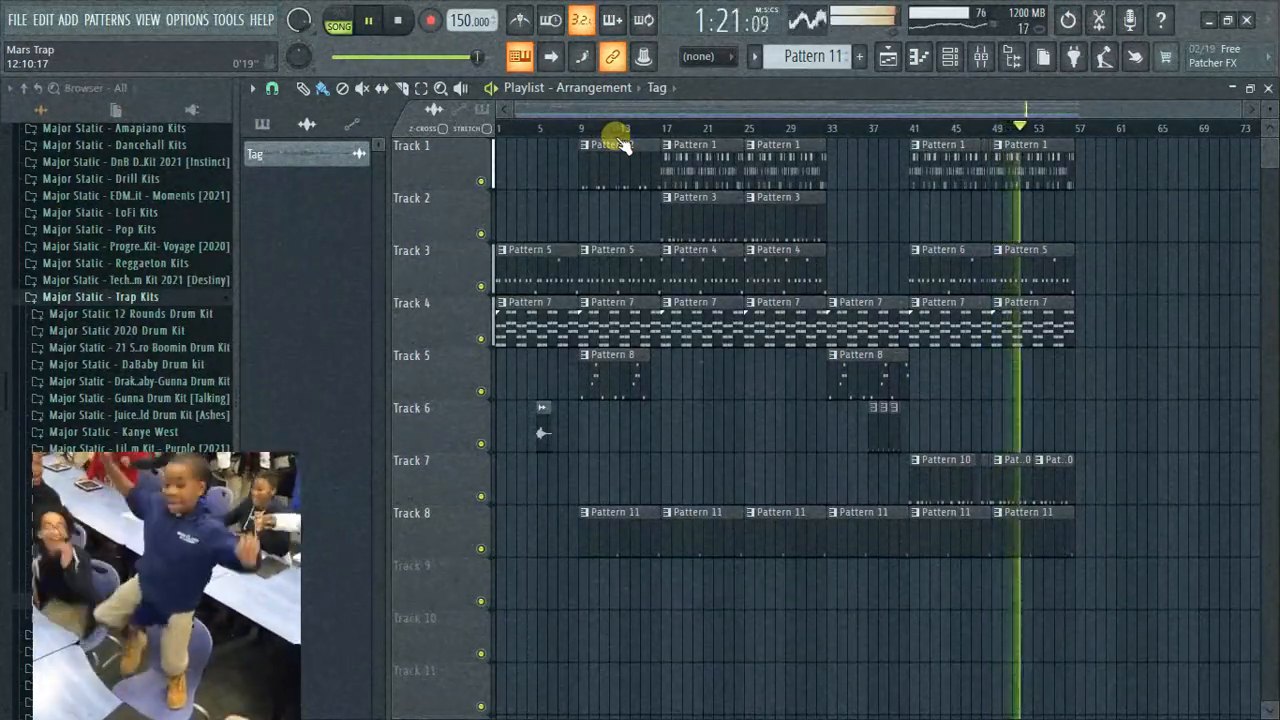
pyautogui.press('space')
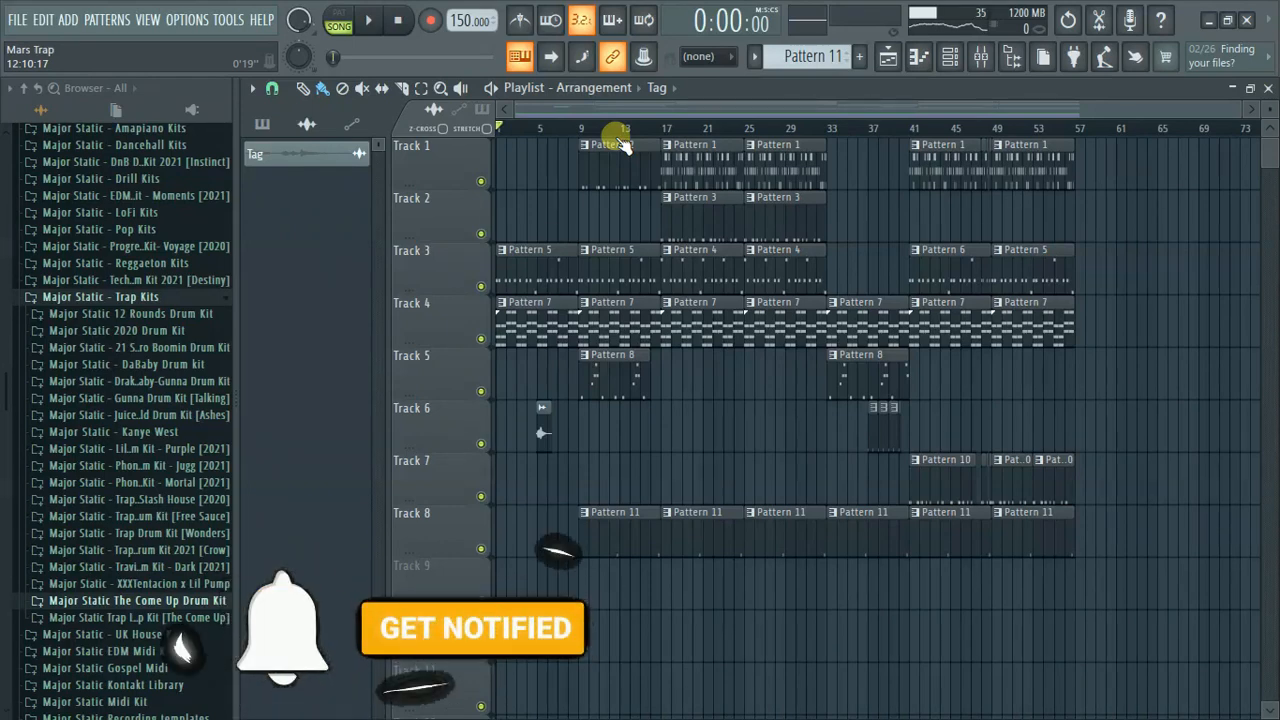
pyautogui.press('F9')
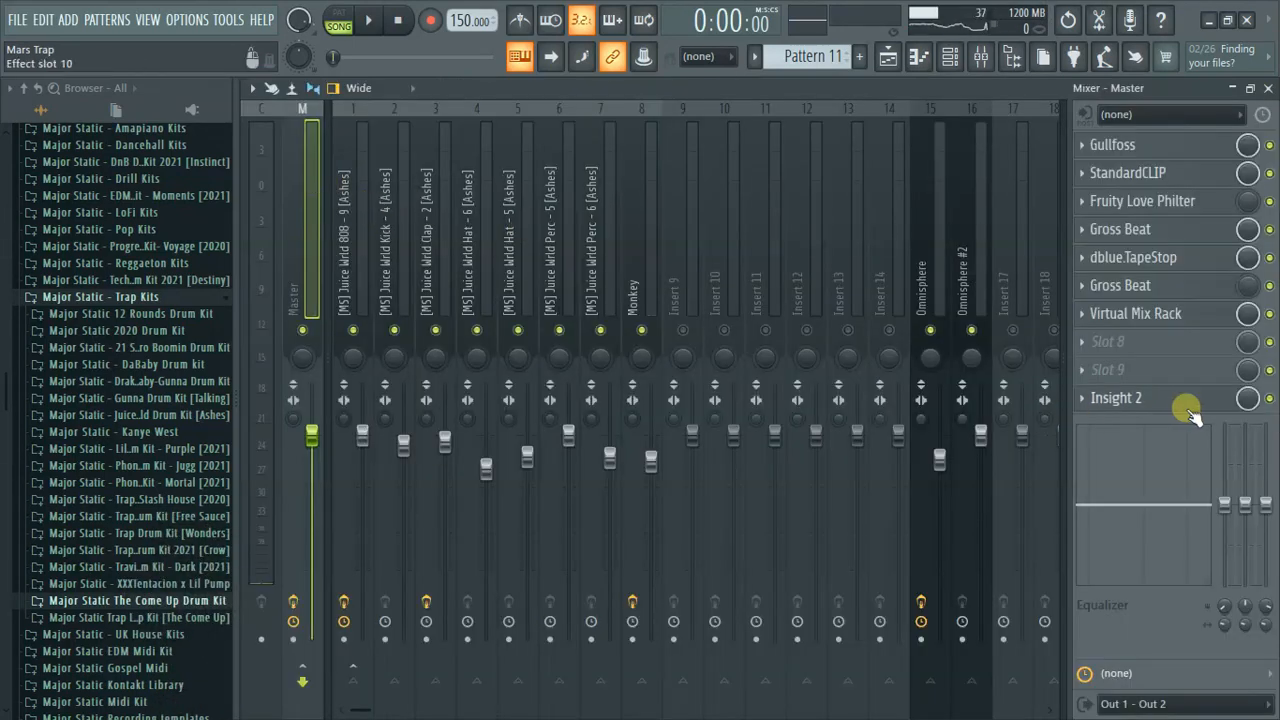
pyautogui.click(1090, 404)
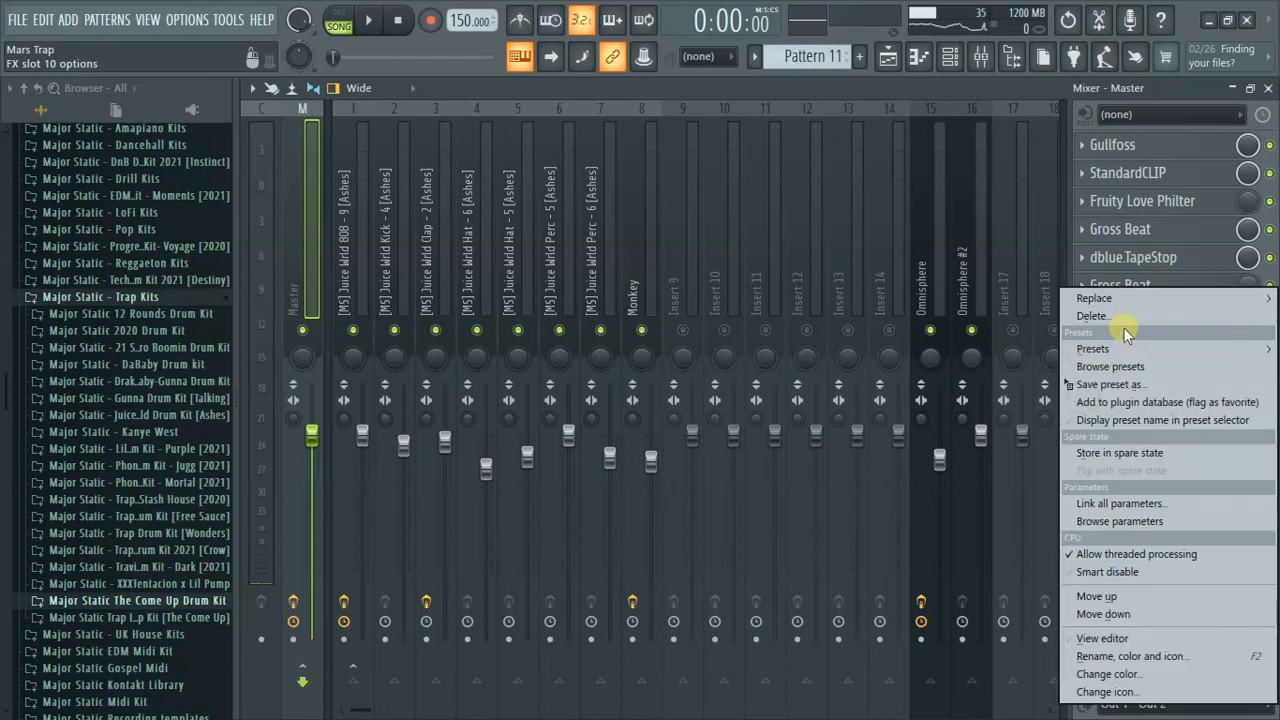
pyautogui.click(1094, 316)
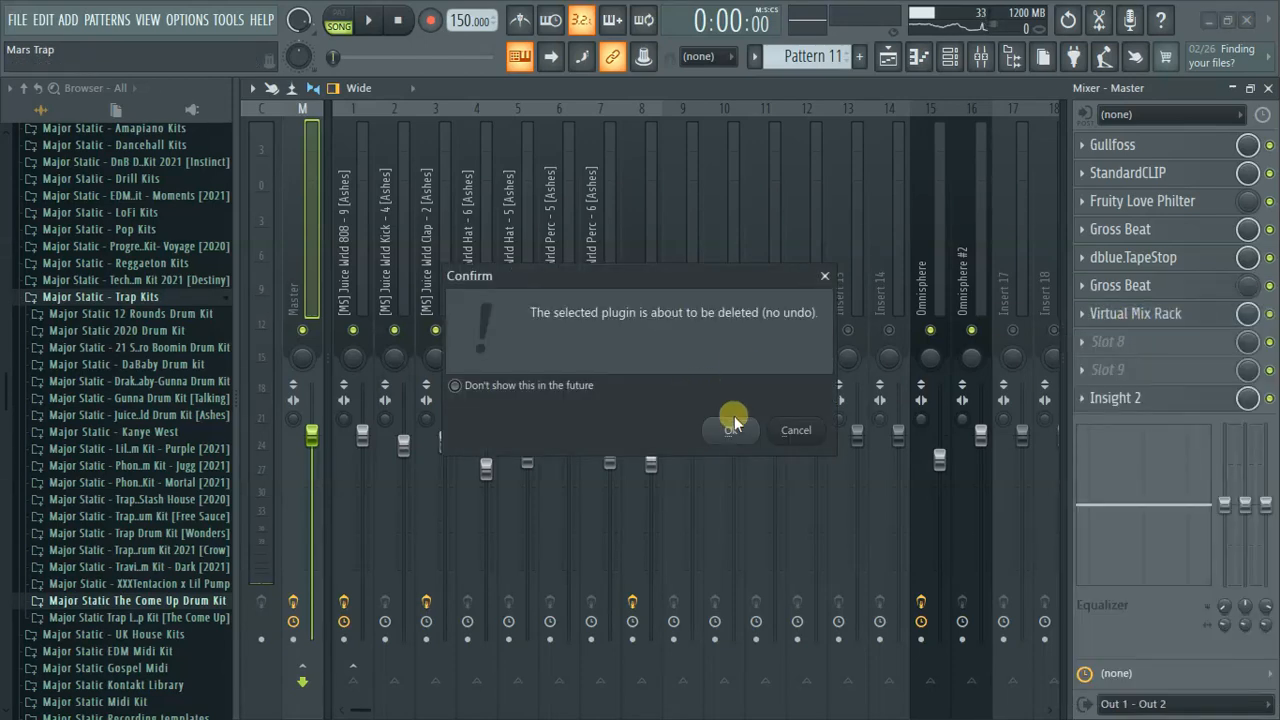
pyautogui.click(812, 429)
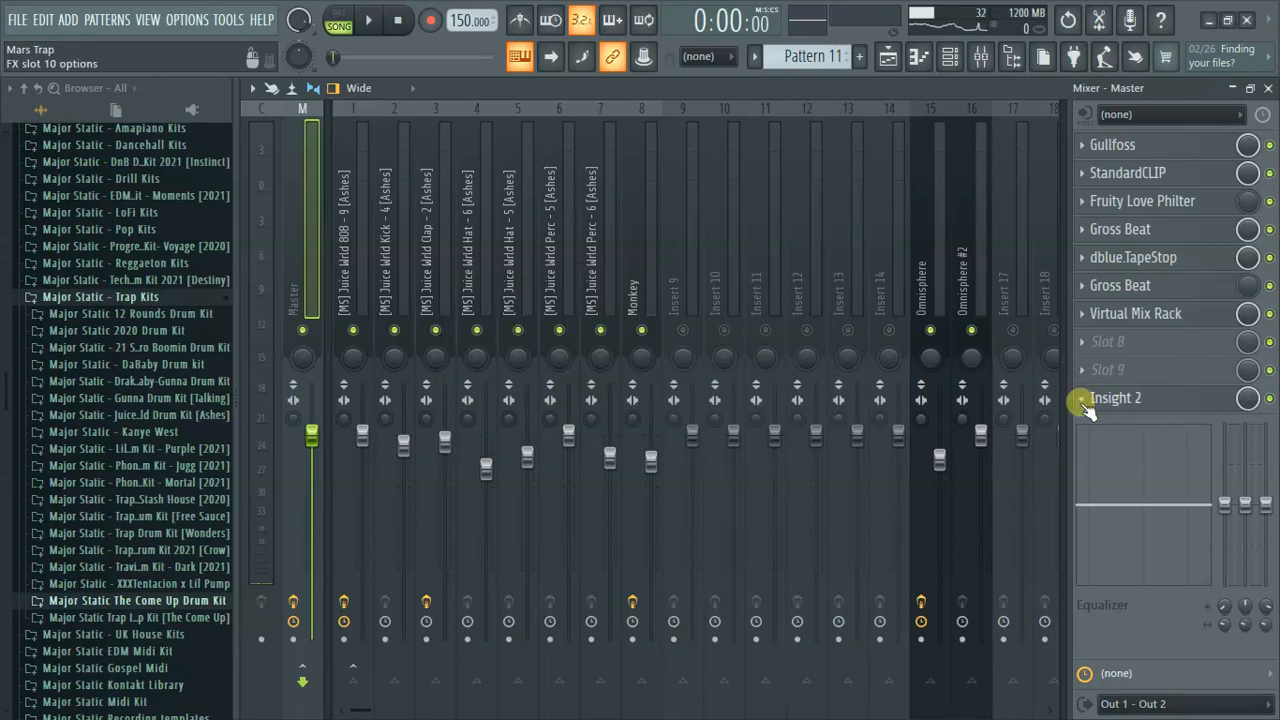
# Step: Open Insight 2 on the master channel, dismiss its presets window and examine the loudness and level meters
pyautogui.click(1128, 400)
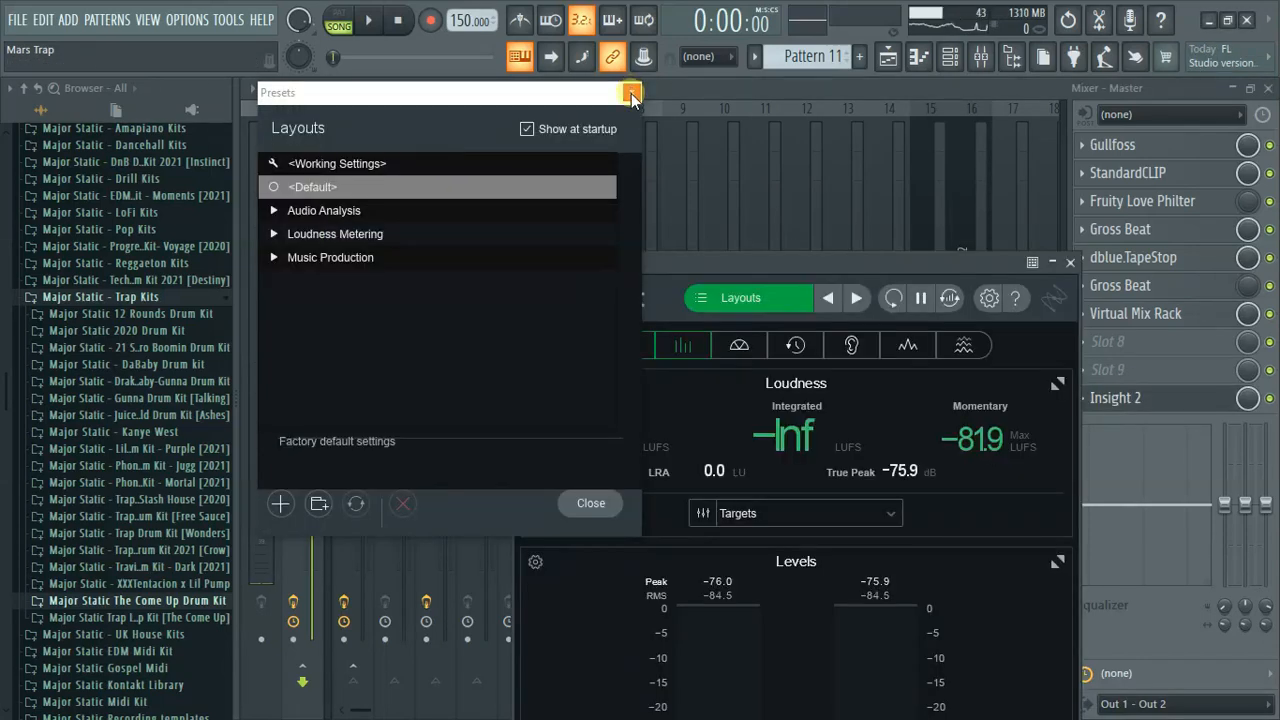
pyautogui.click(632, 93)
pyautogui.moveTo(790, 262); pyautogui.dragTo(673, 47)
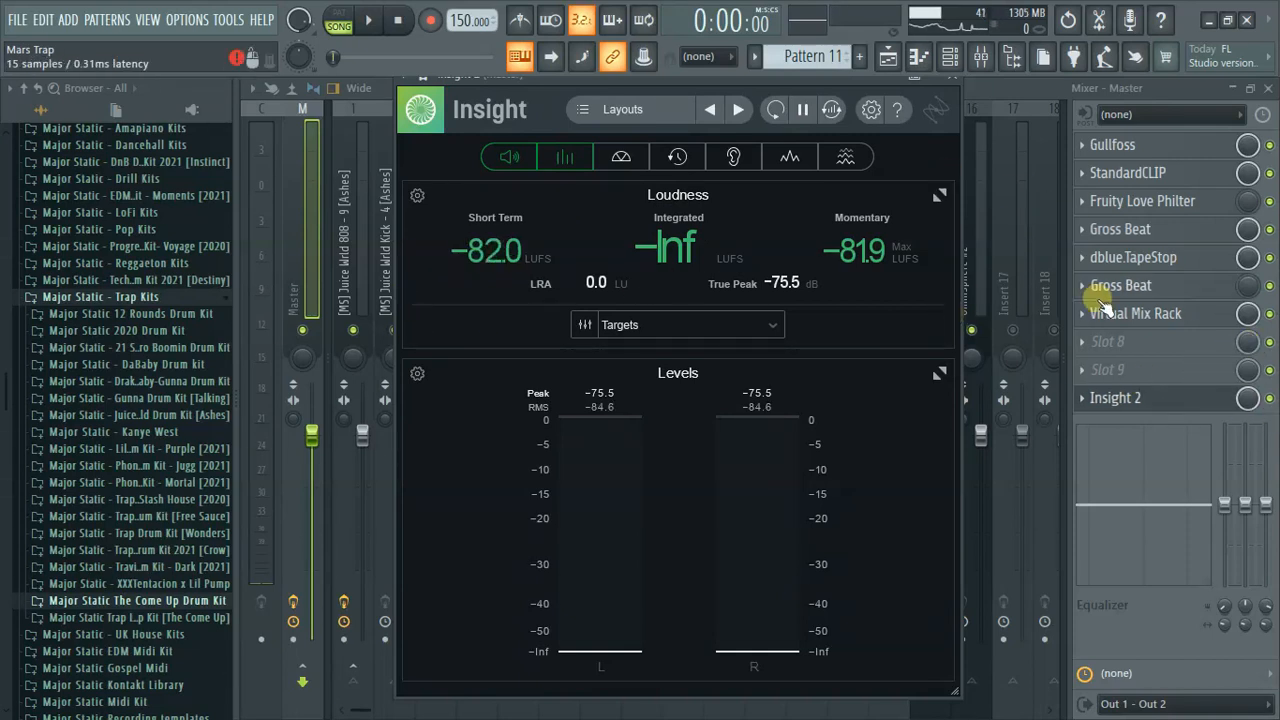
# Step: Delete the Insight 2 plugin from effect slot 10 of the master channel and confirm the removal
pyautogui.click(1087, 400)
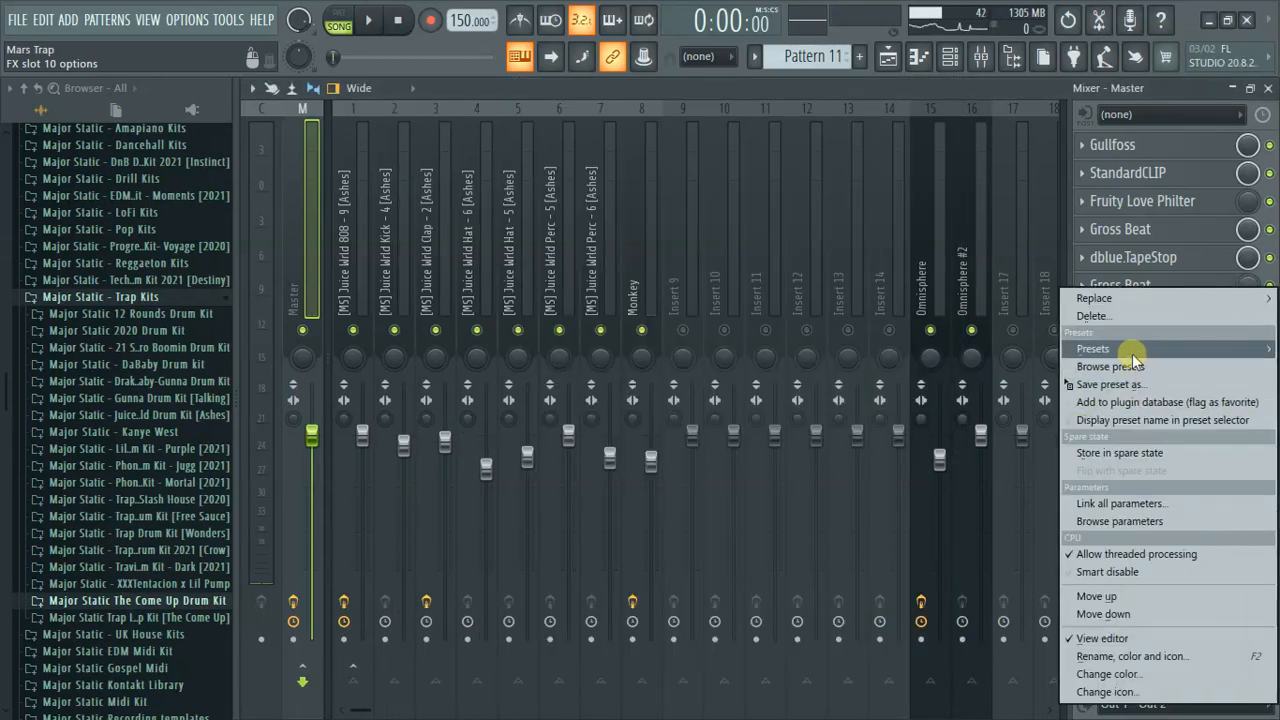
pyautogui.click(1112, 319)
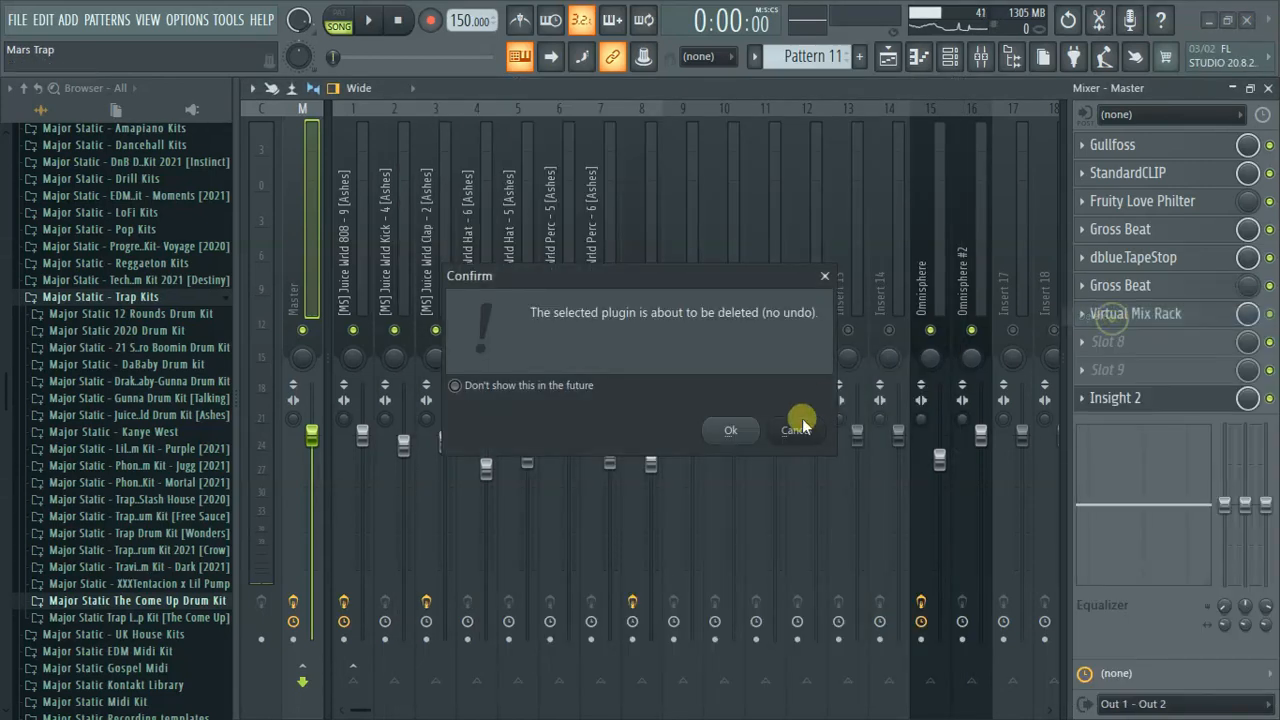
pyautogui.click(742, 432)
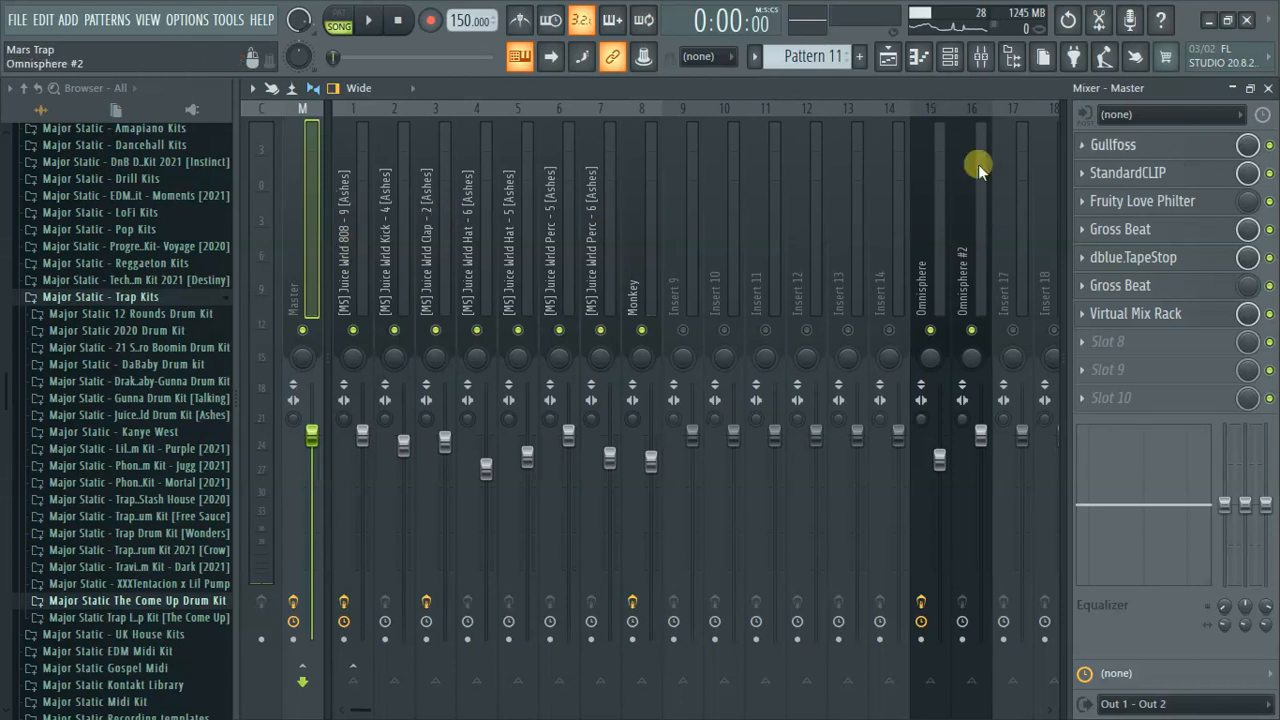
# Step: Review Gullfoss on the master channel, nudge its lower frequency limit slightly higher and close the plugin
pyautogui.click(1160, 145)
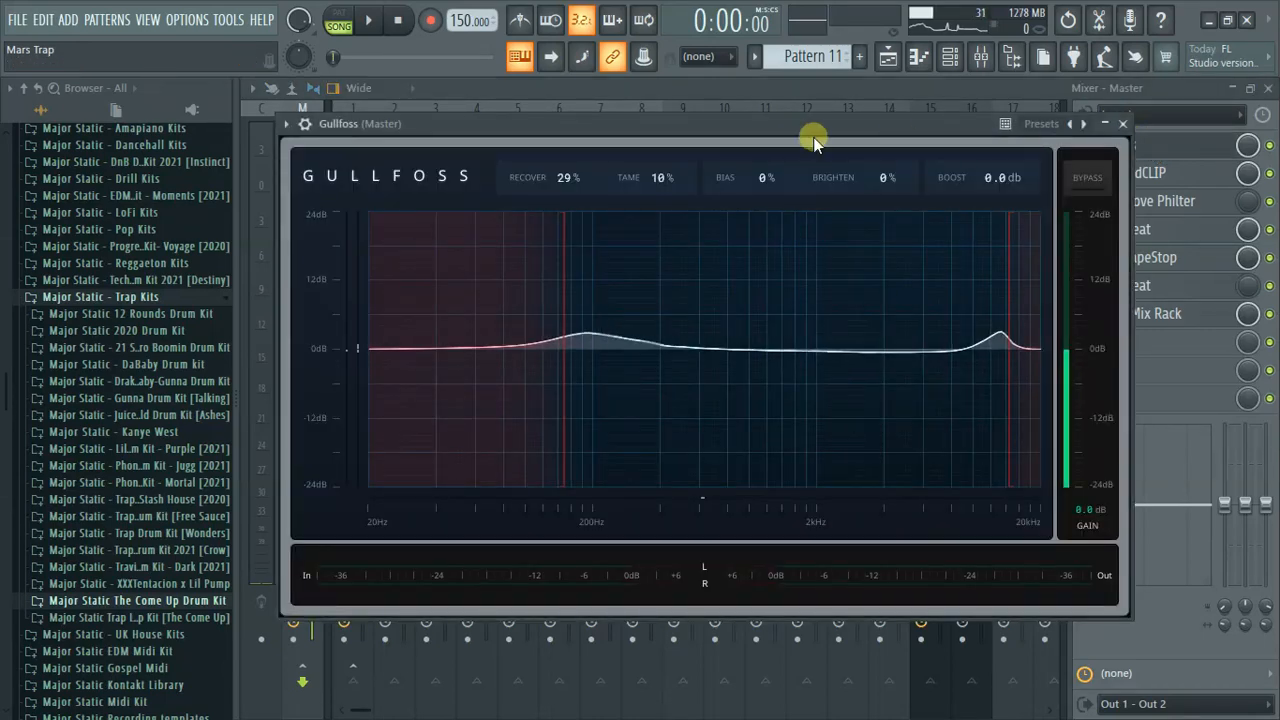
pyautogui.moveTo(805, 129); pyautogui.dragTo(699, 94)
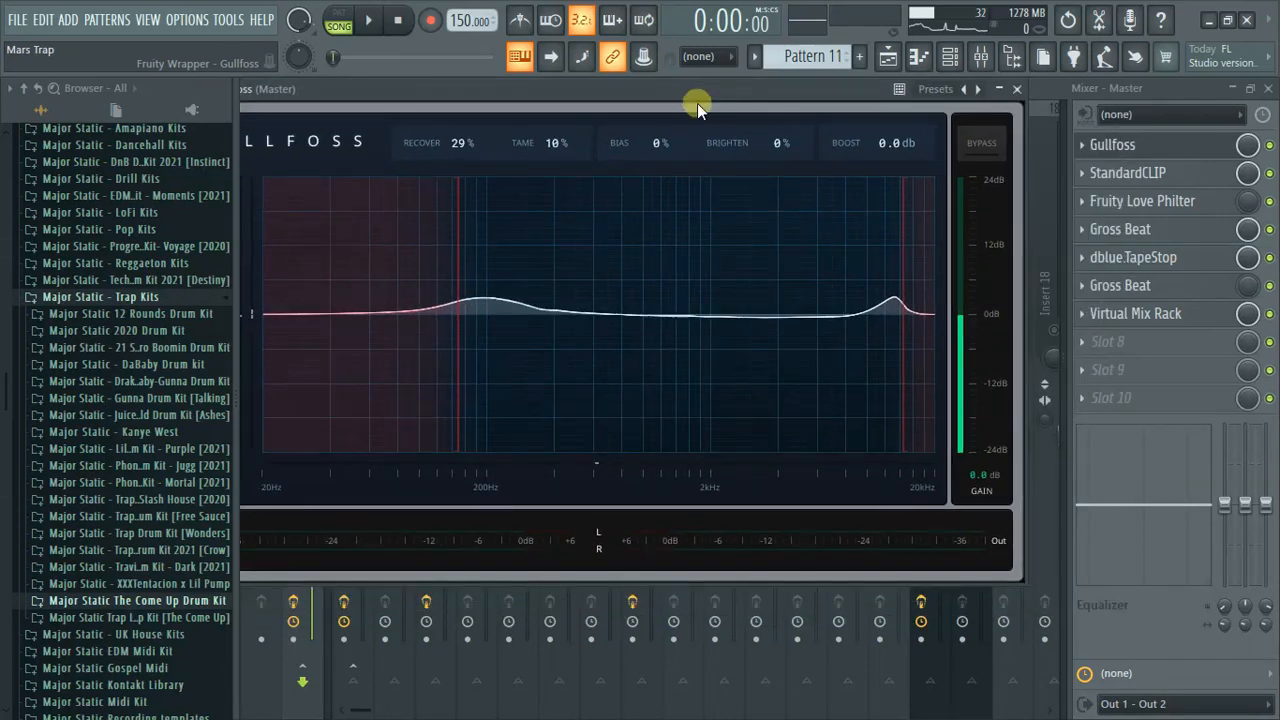
pyautogui.moveTo(562, 90); pyautogui.dragTo(652, 98)
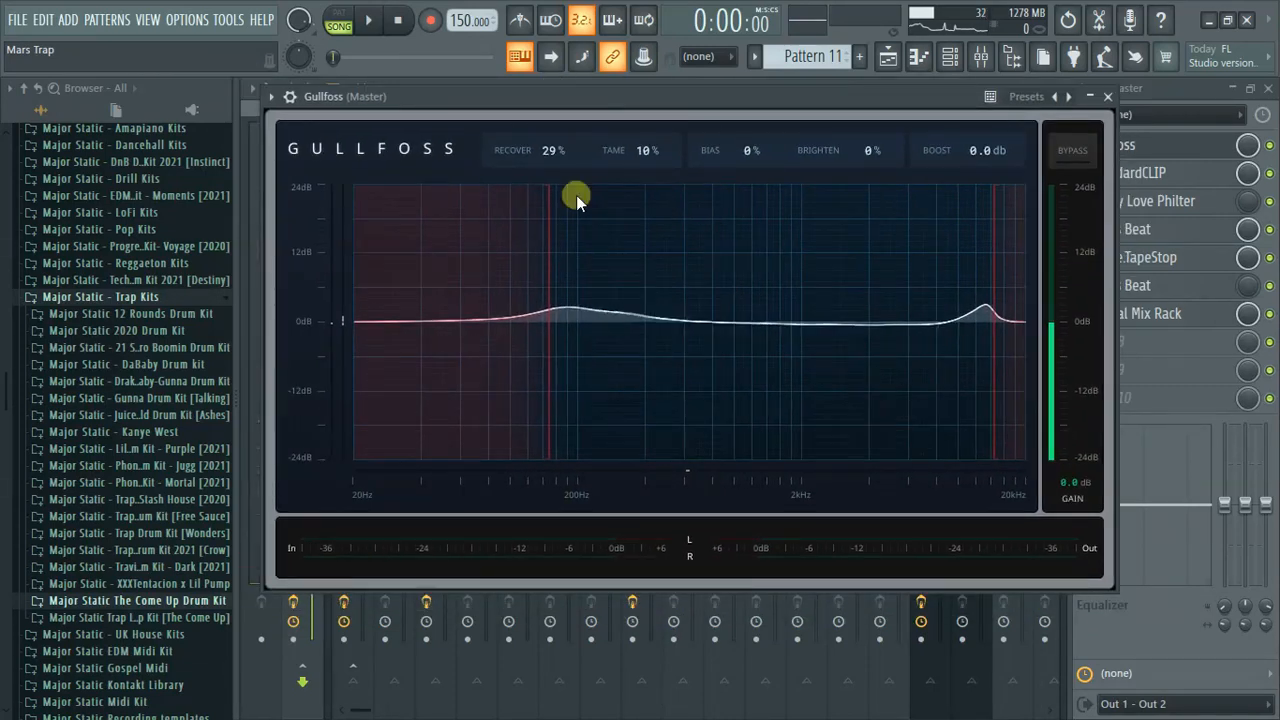
pyautogui.moveTo(556, 390)
pyautogui.mouseDown()
pyautogui.moveTo(546, 387)
pyautogui.moveTo(560, 389)
pyautogui.mouseUp()
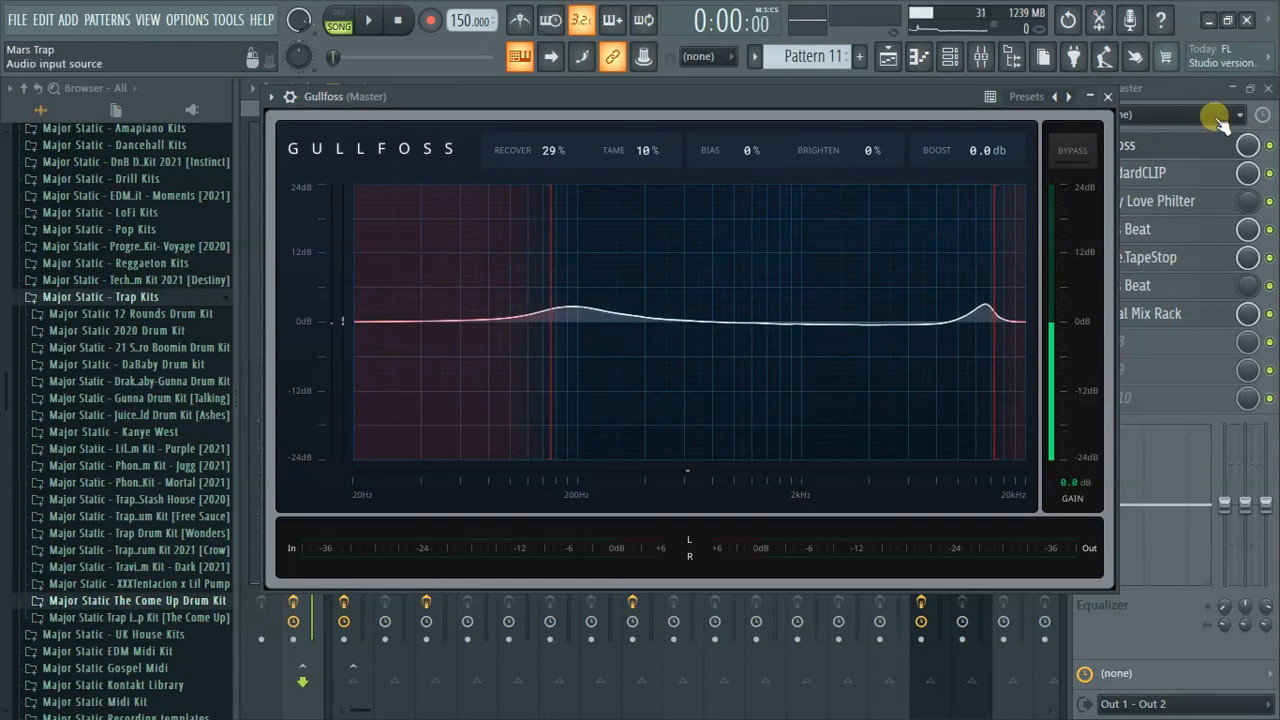
pyautogui.click(1190, 145)
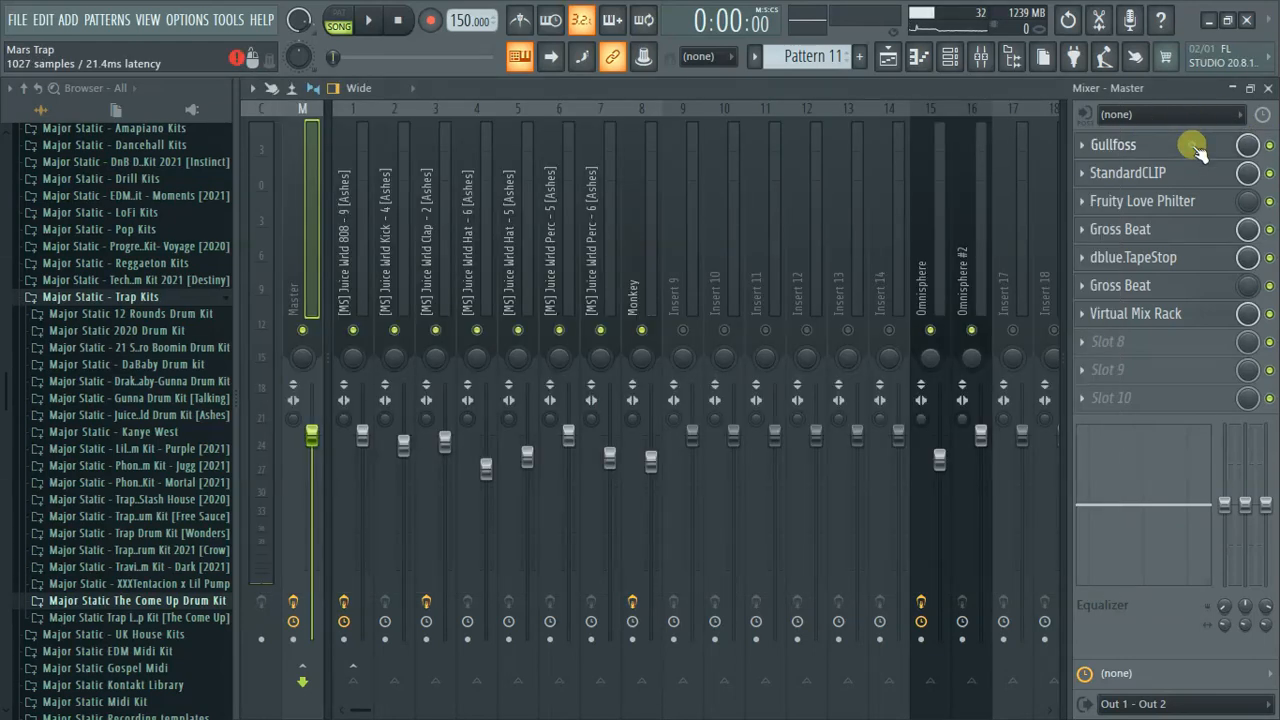
# Step: Examine the StandardCLIP settings on the master channel, including the clip mode and Soft-Clip Saturator amount, and close the plugin
pyautogui.click(1131, 175)
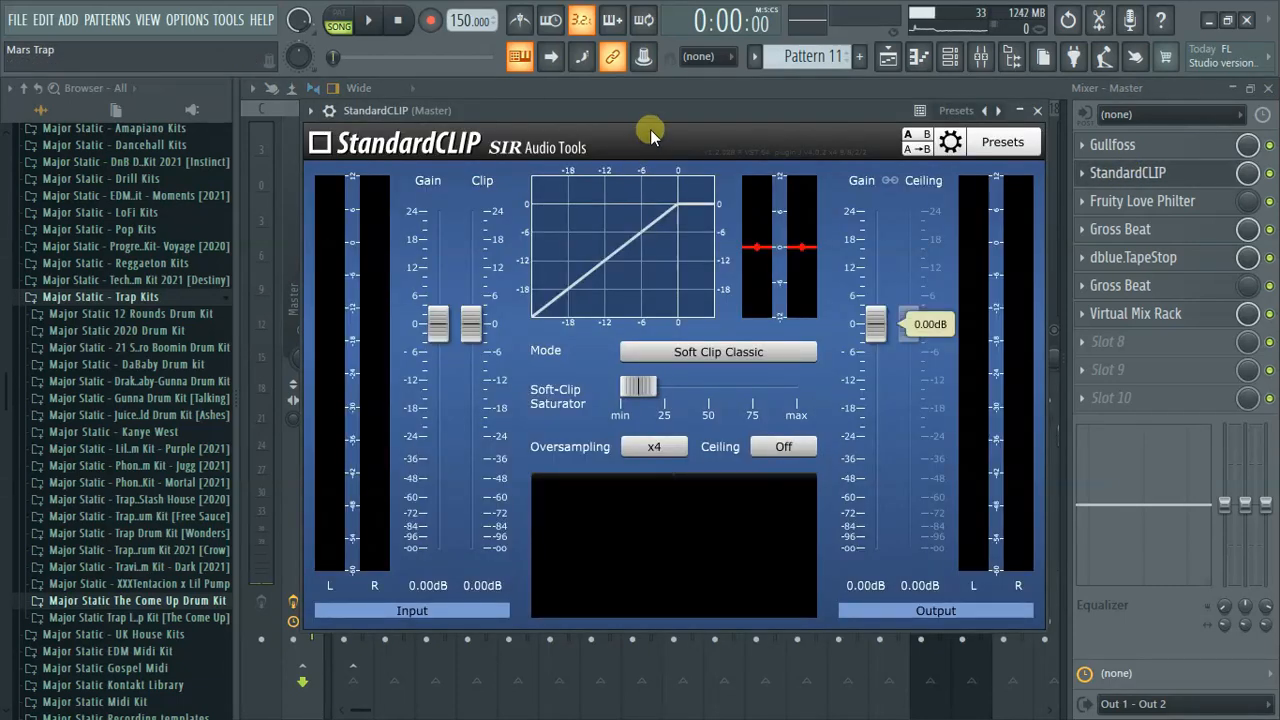
pyautogui.moveTo(693, 113)
pyautogui.mouseDown()
pyautogui.moveTo(610, 123)
pyautogui.moveTo(685, 106)
pyautogui.mouseUp()
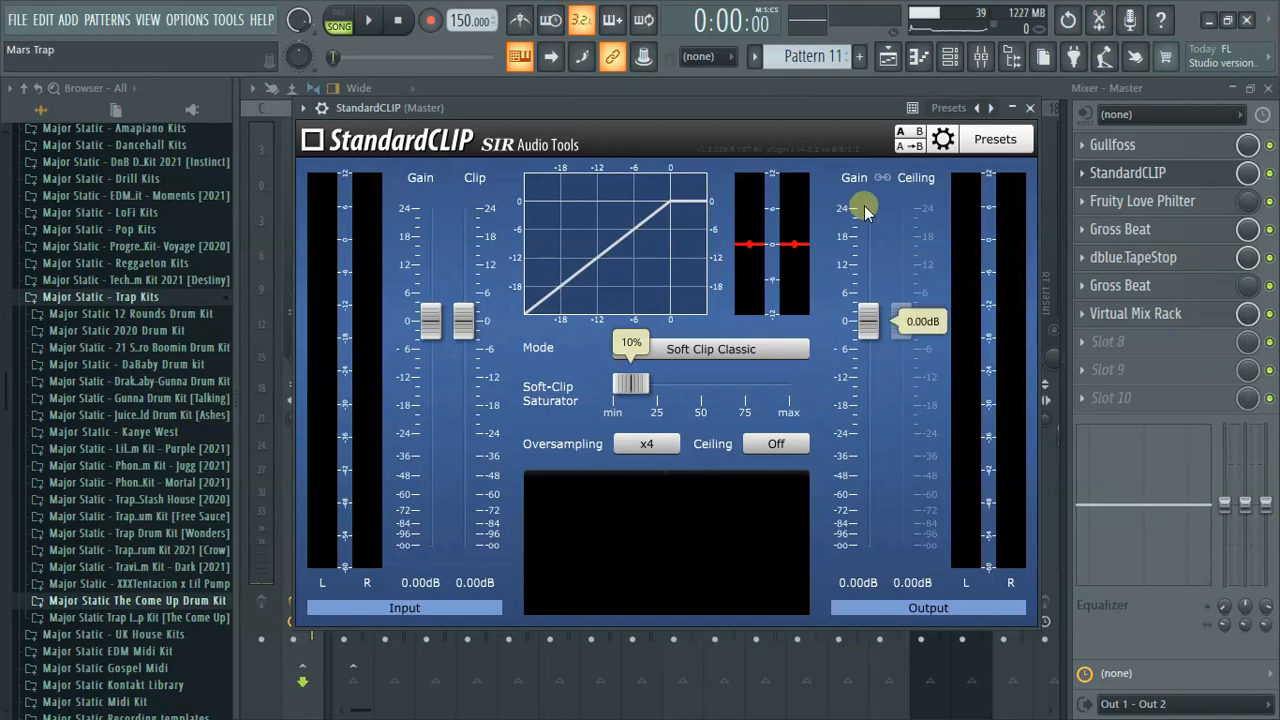
pyautogui.moveTo(773, 110)
pyautogui.mouseDown()
pyautogui.moveTo(821, 85)
pyautogui.moveTo(775, 82)
pyautogui.moveTo(774, 122)
pyautogui.mouseUp()
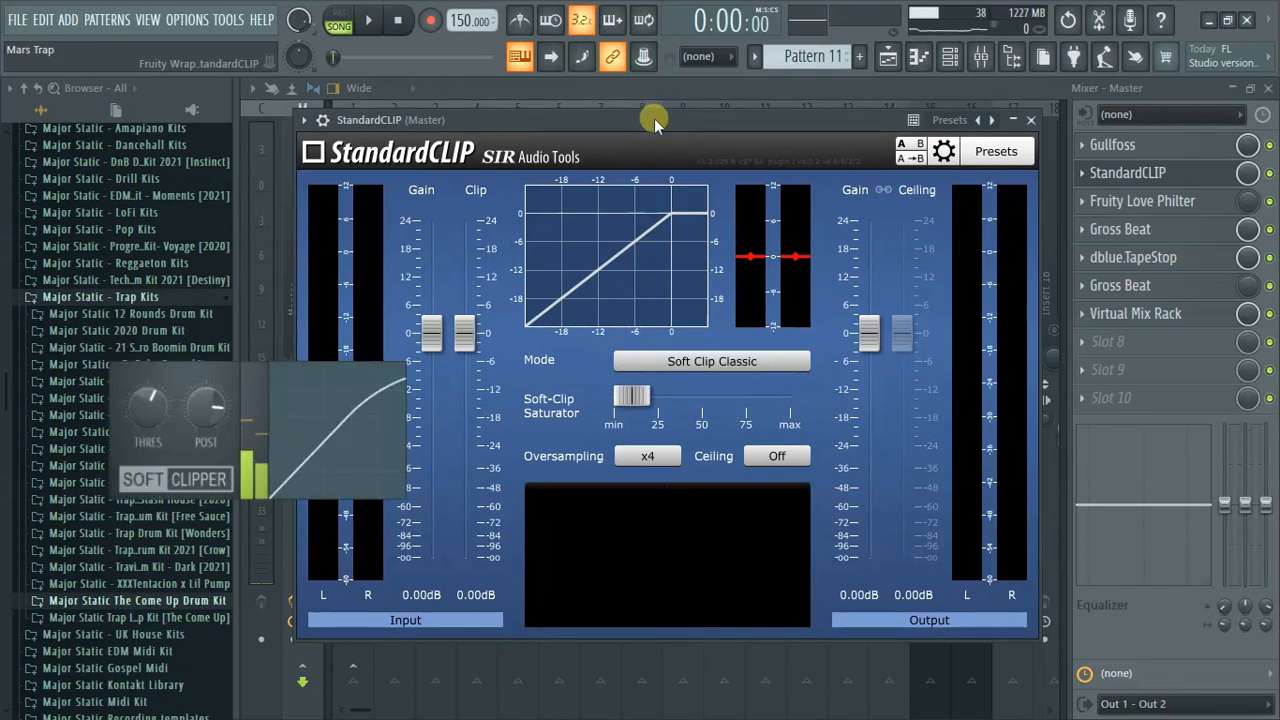
pyautogui.moveTo(681, 118); pyautogui.dragTo(725, 110)
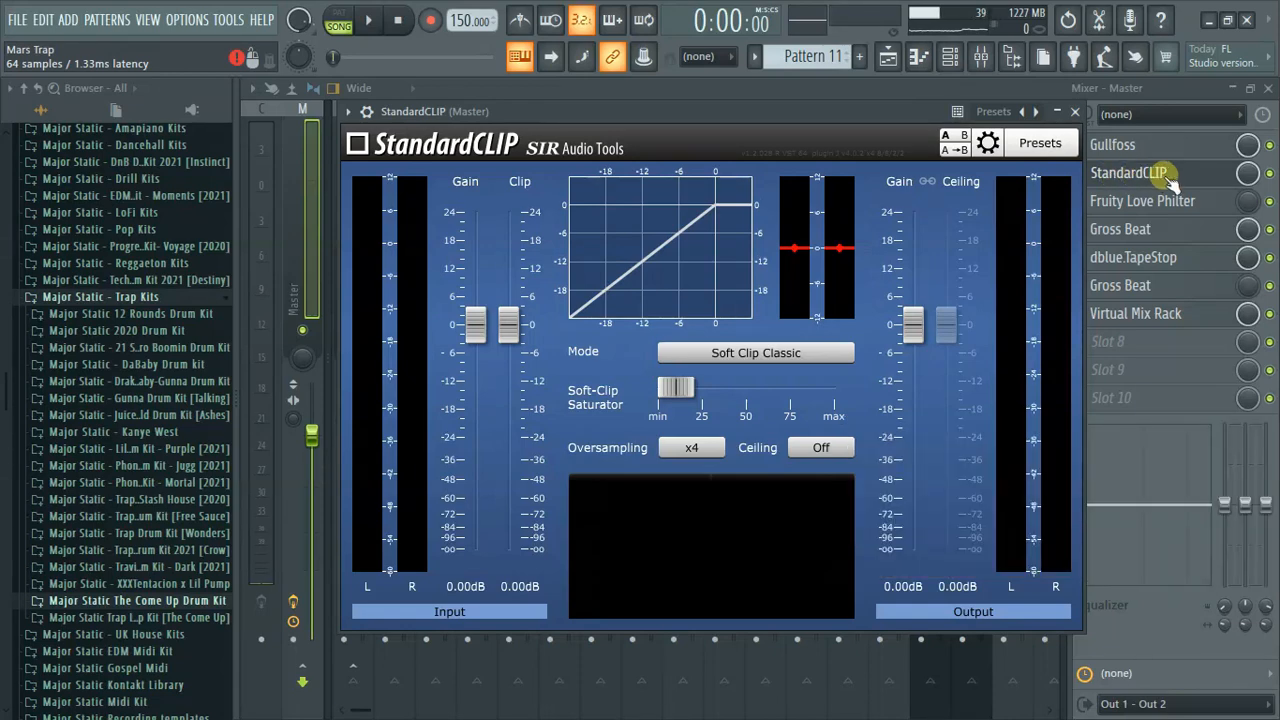
pyautogui.moveTo(656, 396)
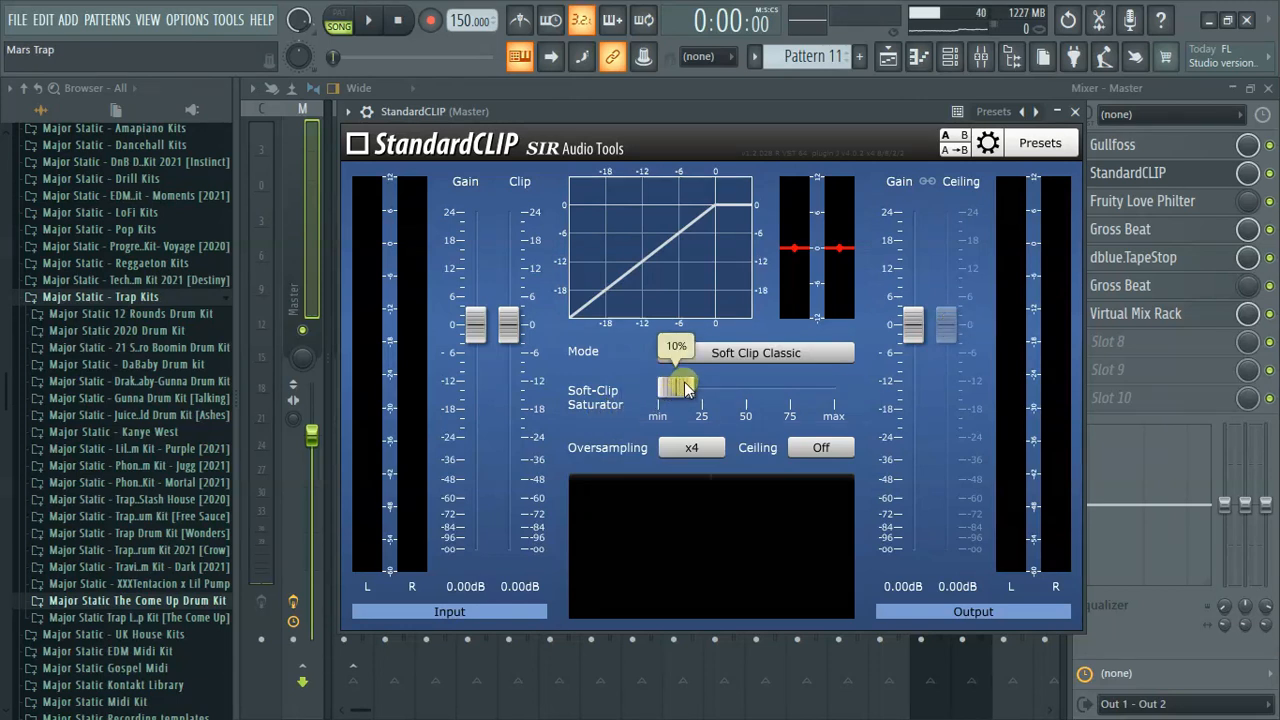
pyautogui.moveTo(684, 388)
pyautogui.mouseDown()
pyautogui.moveTo(775, 391)
pyautogui.moveTo(657, 398)
pyautogui.moveTo(712, 390)
pyautogui.moveTo(668, 395)
pyautogui.moveTo(687, 416)
pyautogui.moveTo(687, 403)
pyautogui.mouseUp()
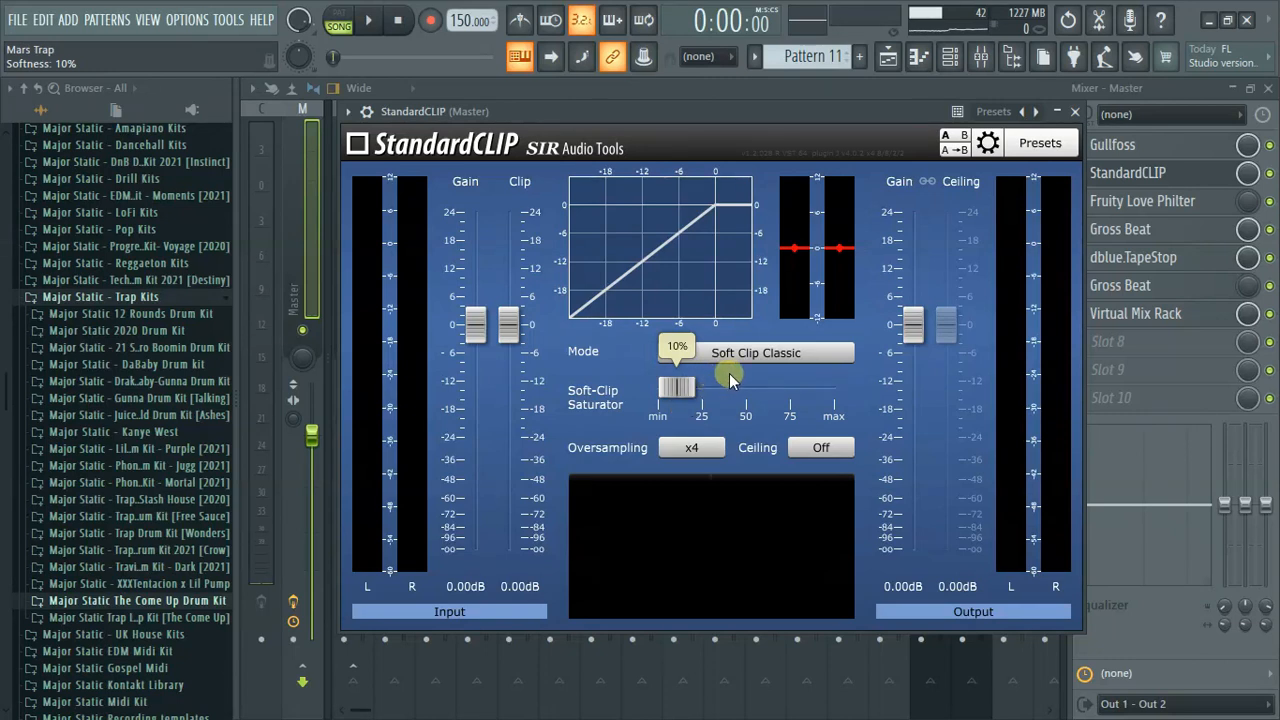
pyautogui.click(1130, 174)
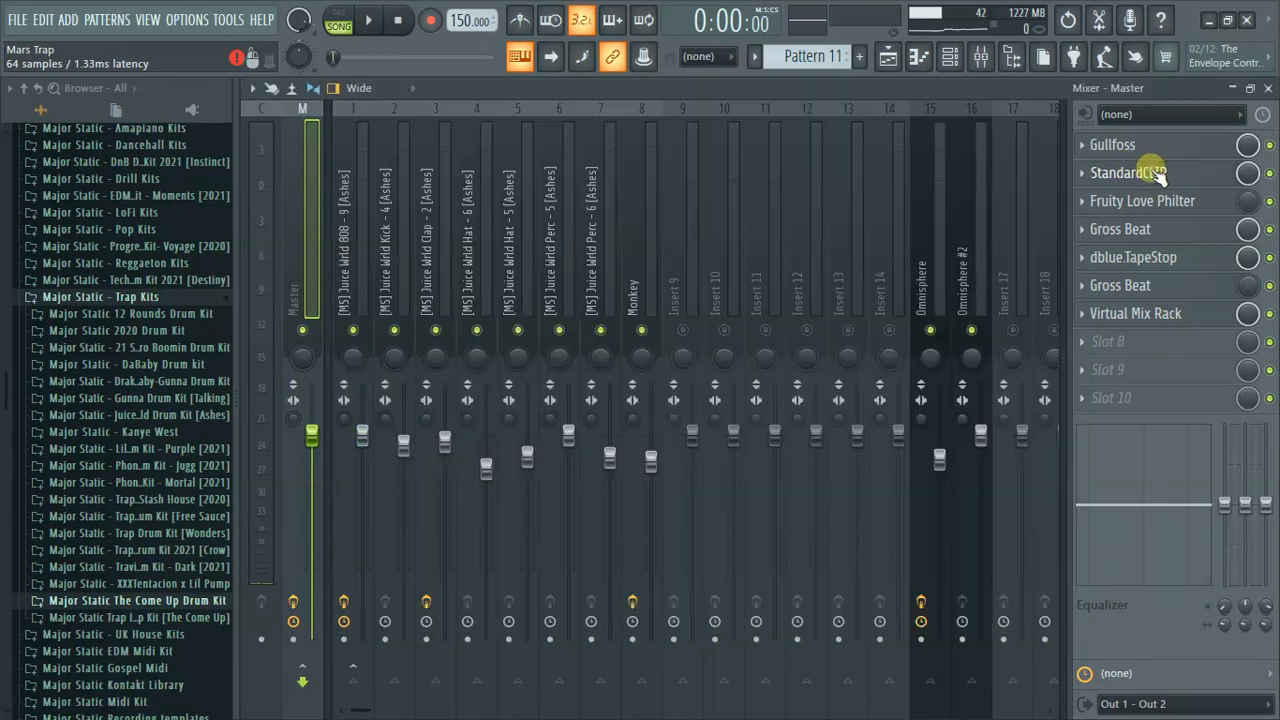
# Step: Check dblue.TapeStop on the master channel and examine the effect automation clips on playlist tracks 13 to 16
pyautogui.click(1160, 258)
pyautogui.click(1163, 259)
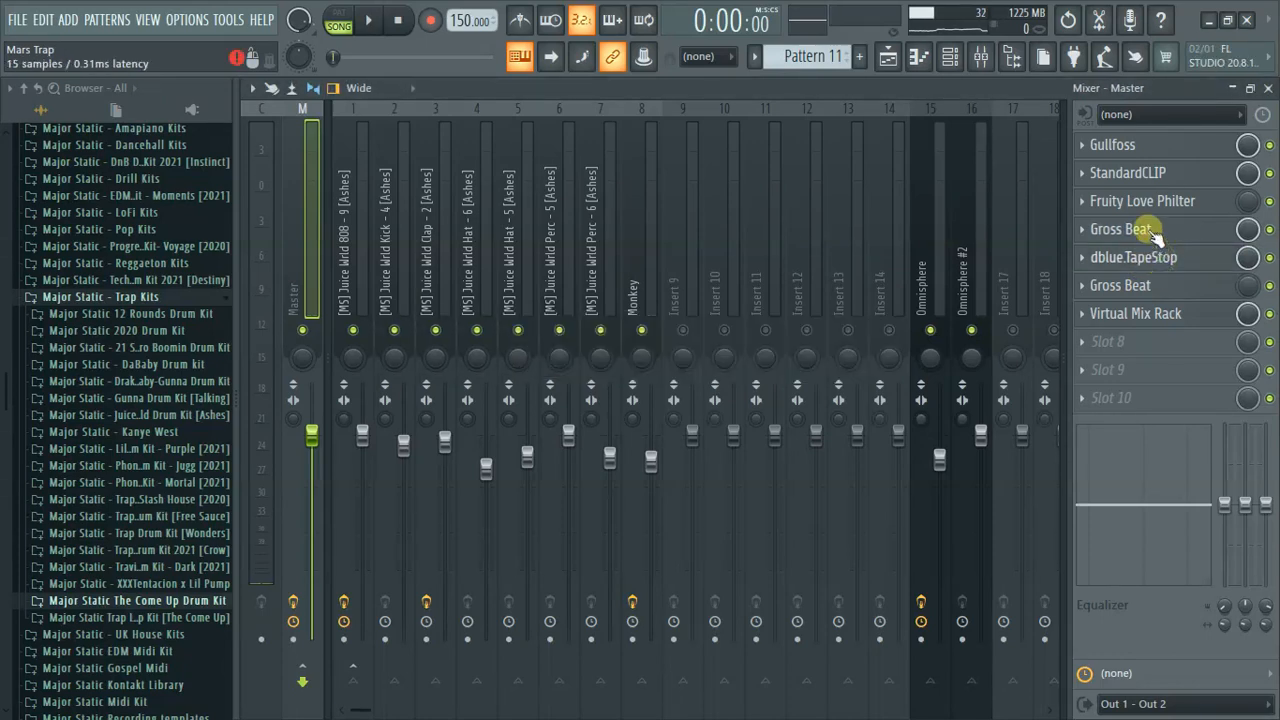
pyautogui.click(897, 63)
pyautogui.scroll(-1, 735, 442)
pyautogui.scroll(-6, 735, 442)
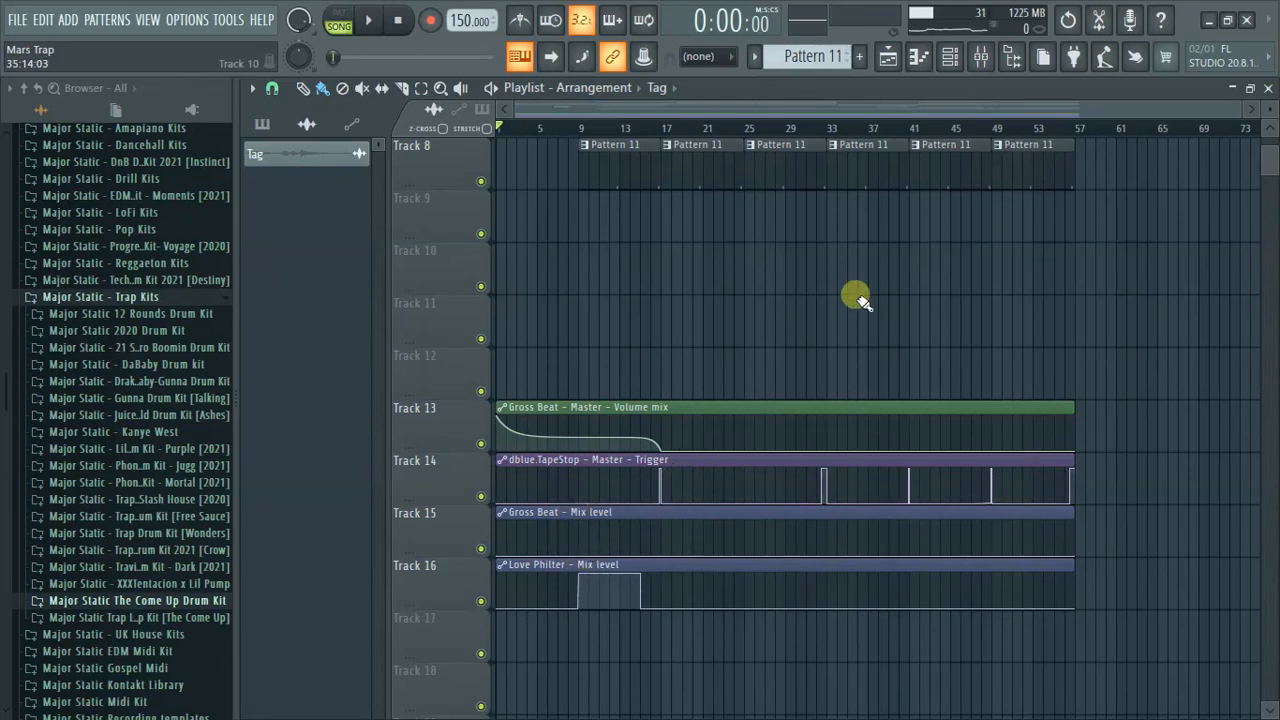
pyautogui.scroll(7, 862, 302)
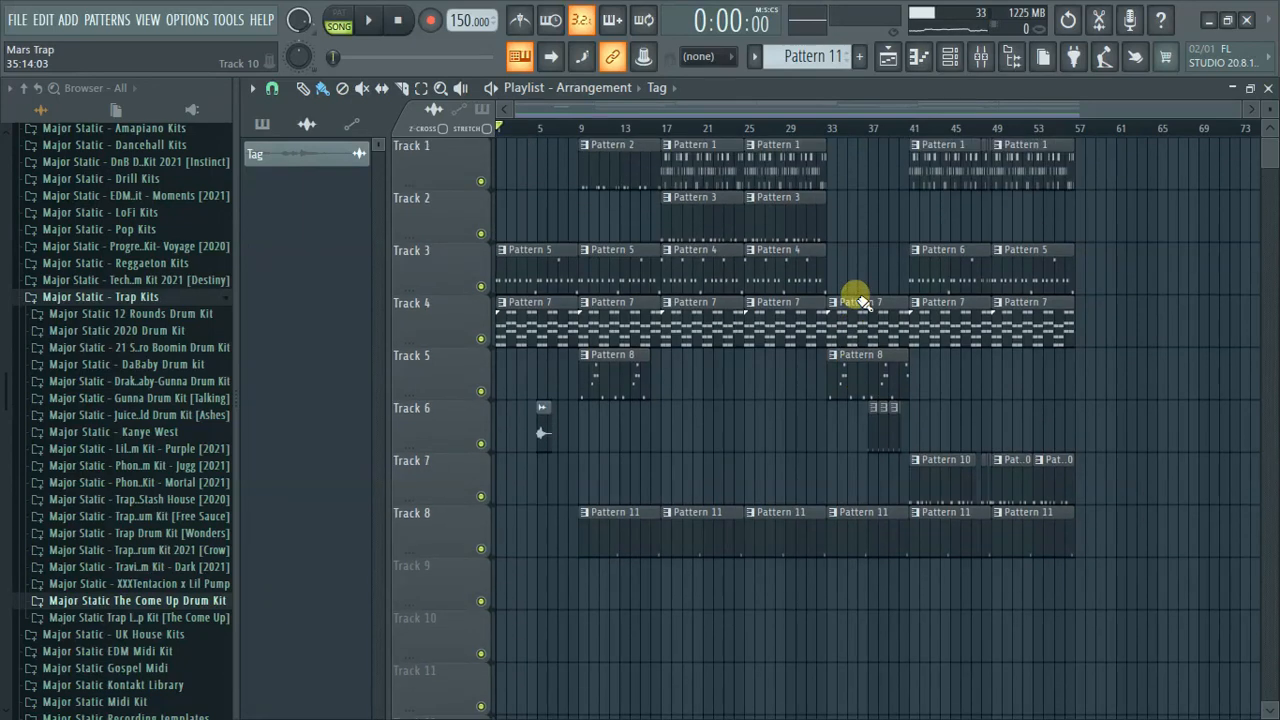
# Step: Return to the mixer and review the two Virtual Mixbuss modules and their console types in the master's Virtual Mix Rack
pyautogui.click(980, 56)
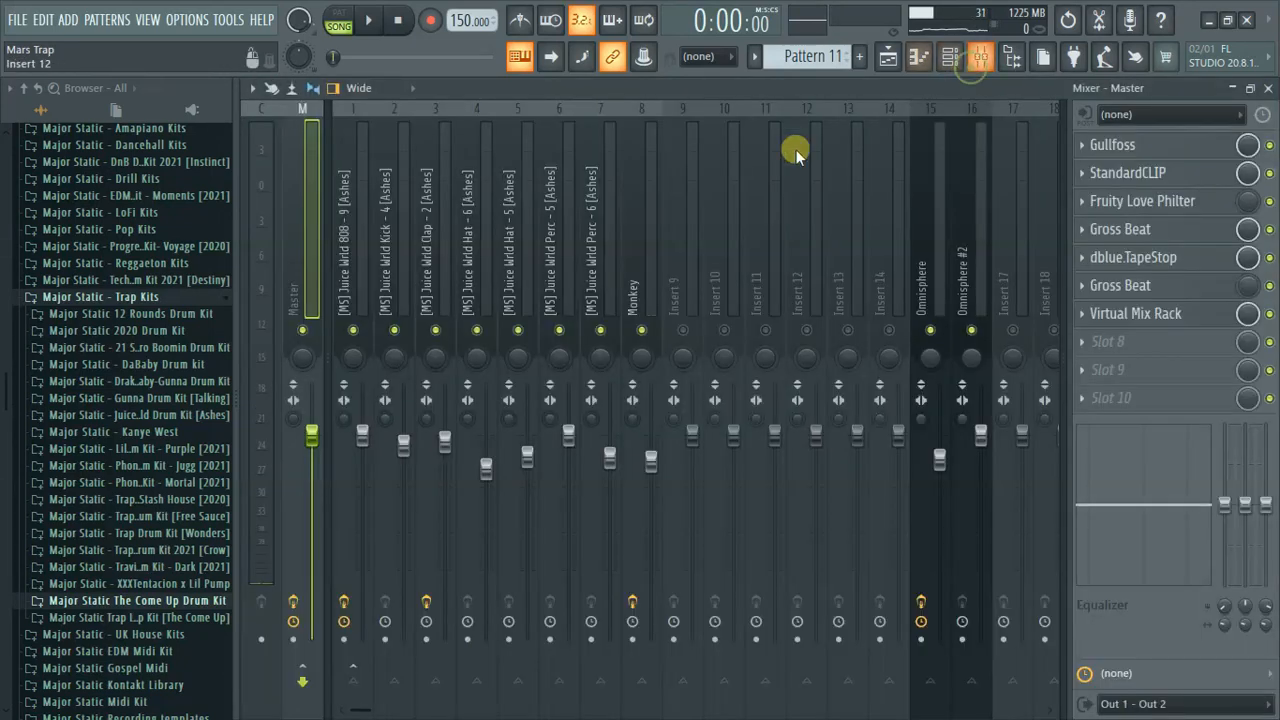
pyautogui.click(1143, 314)
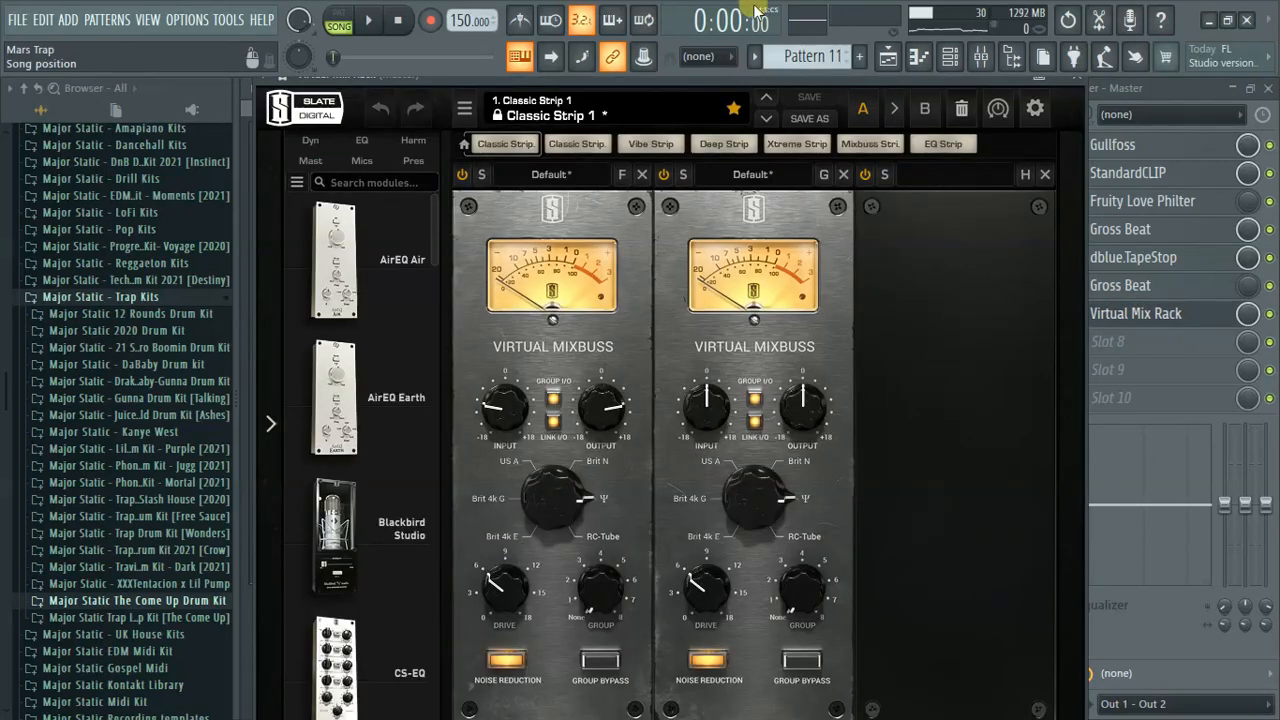
pyautogui.moveTo(682, 81); pyautogui.dragTo(723, 78)
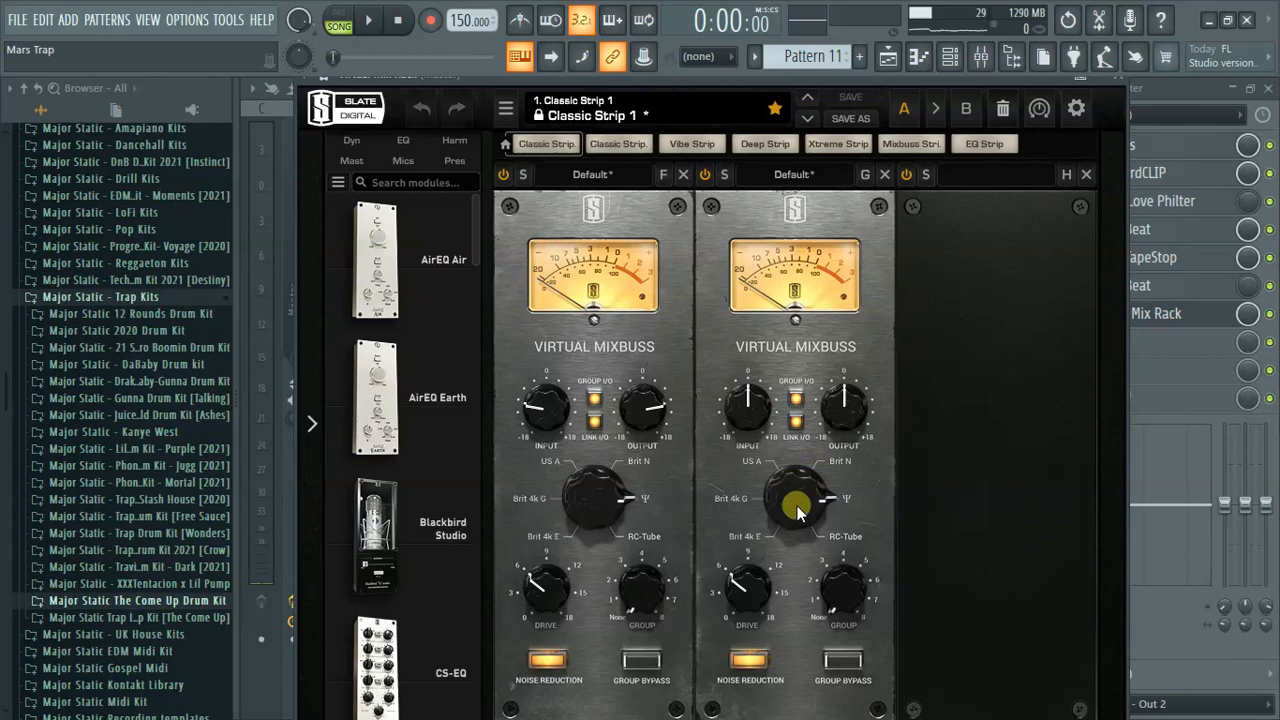
pyautogui.click(843, 550)
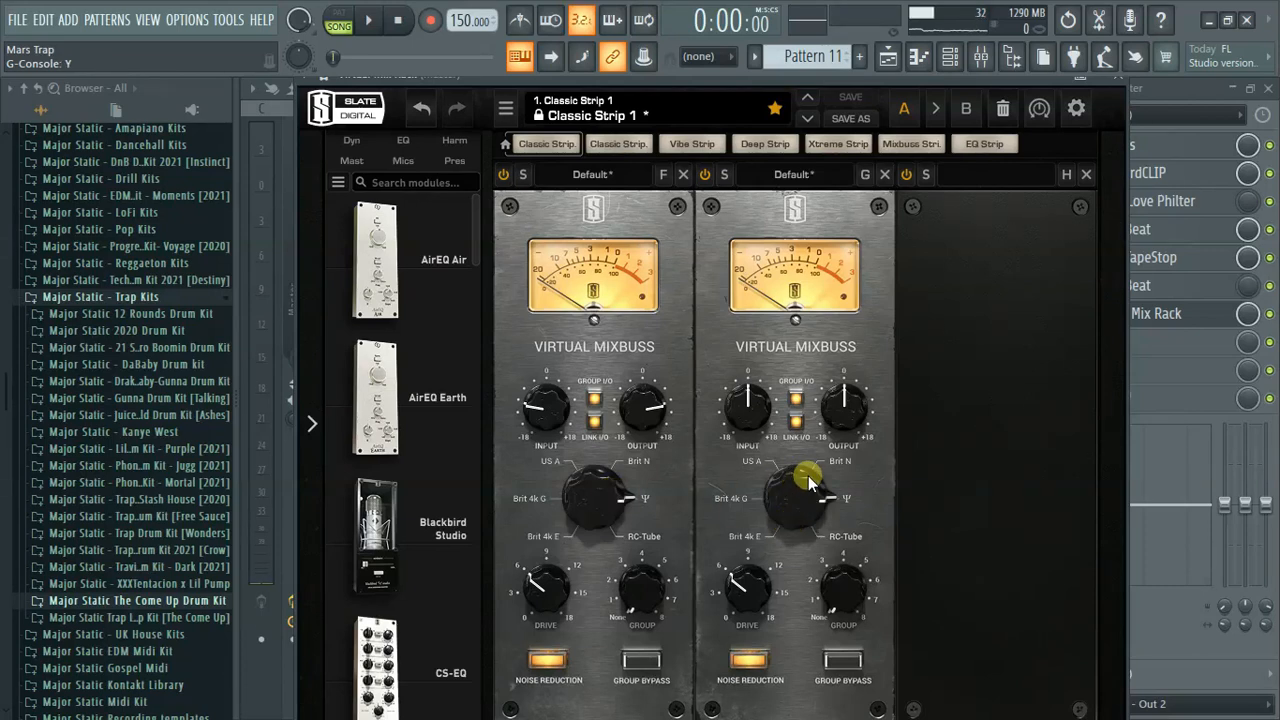
pyautogui.click(1150, 313)
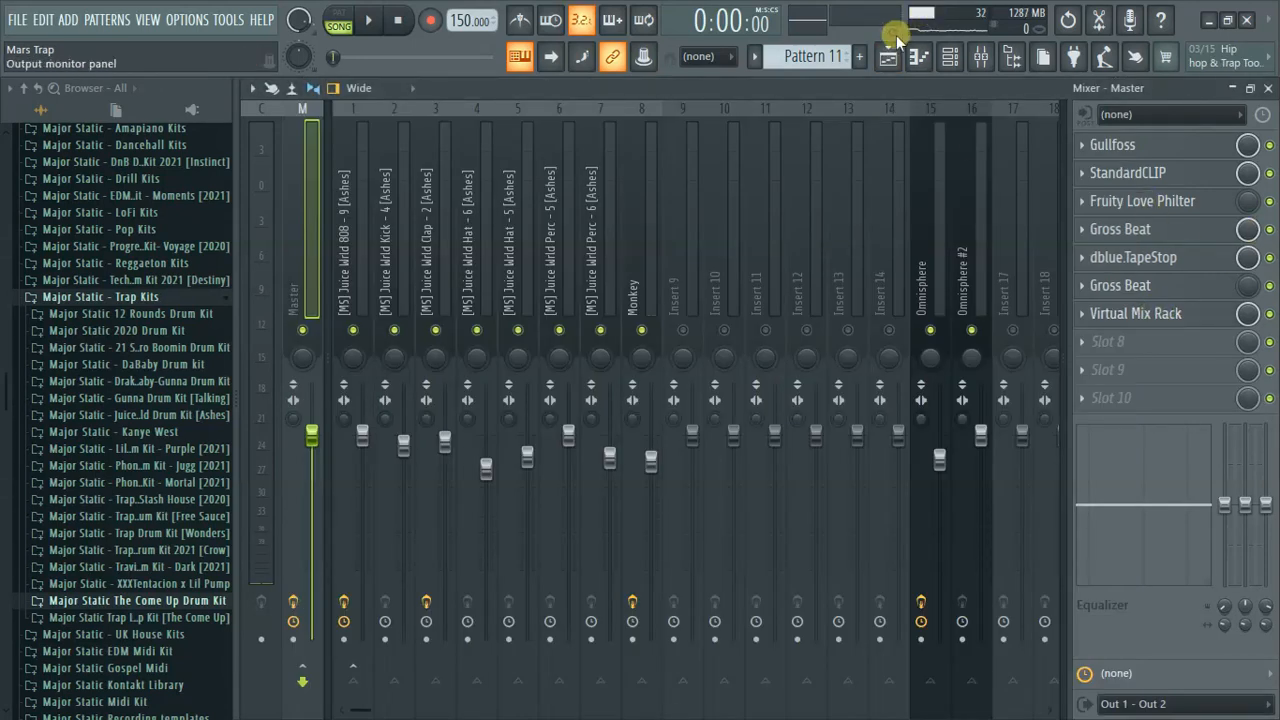
# Step: Place the song position at bar 17 in the playlist by marking bars 17 to 33, and clear that selection
pyautogui.click(888, 56)
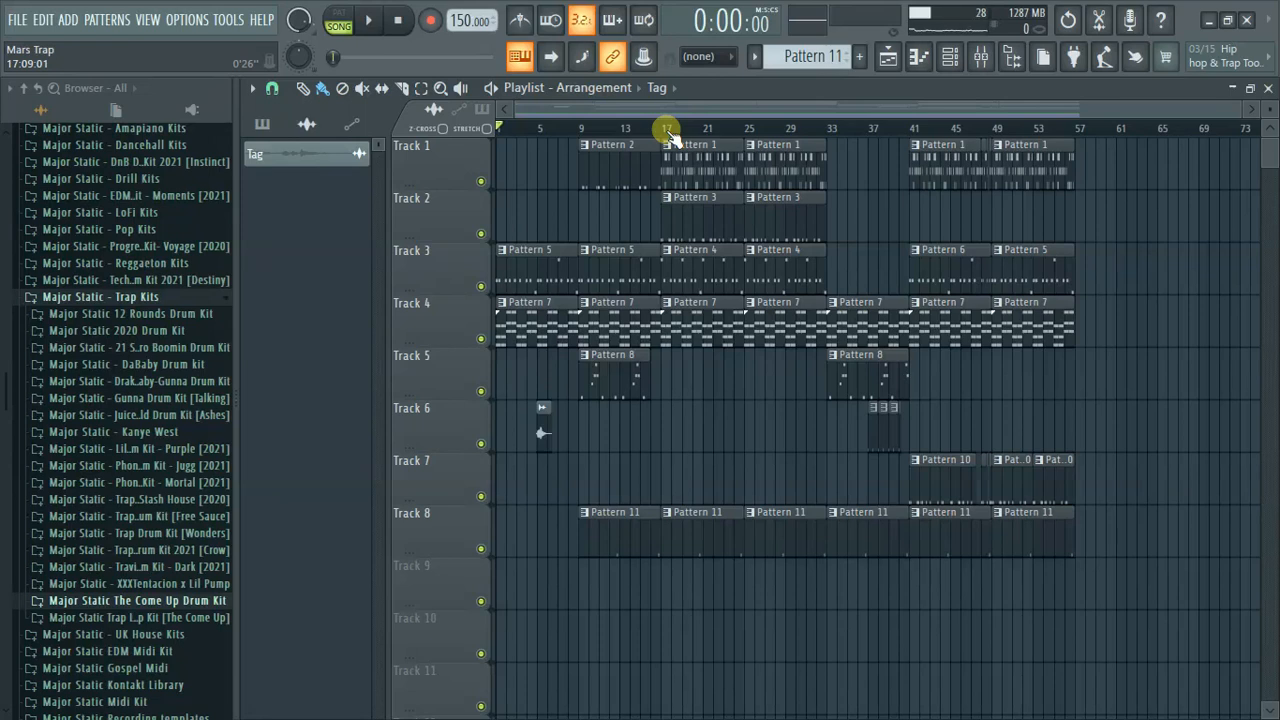
pyautogui.moveTo(668, 130); pyautogui.dragTo(814, 134)
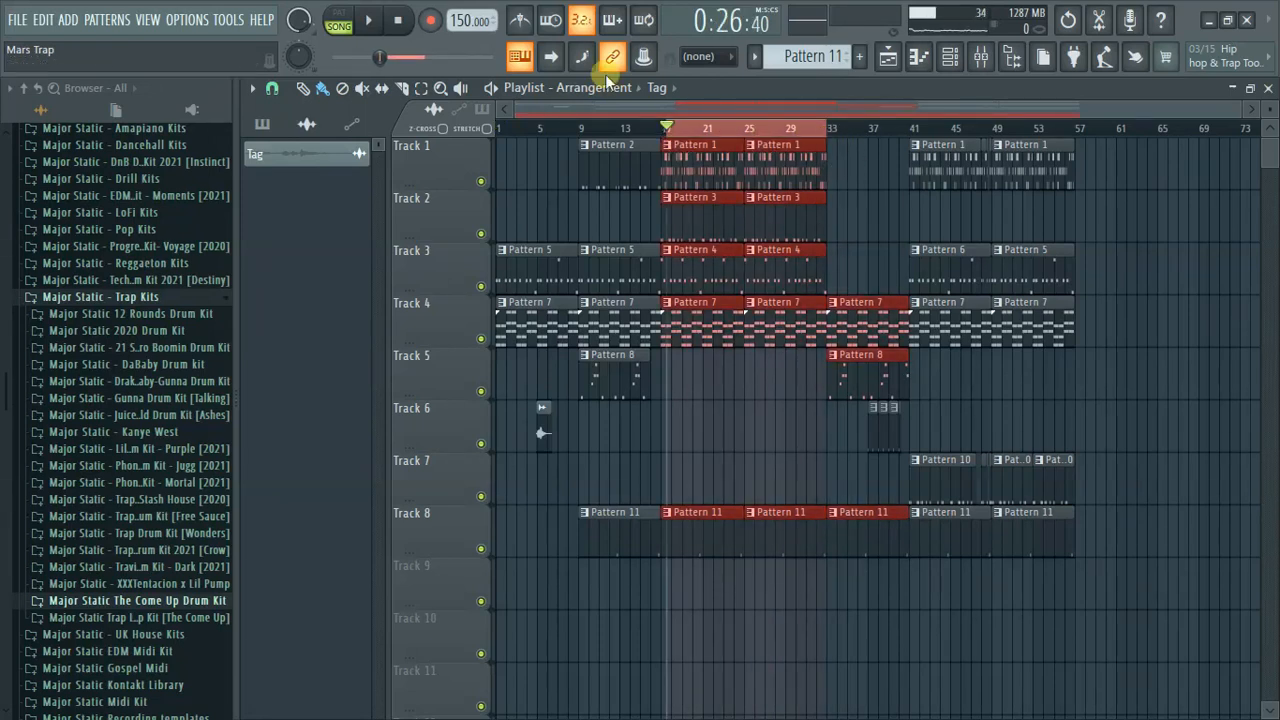
pyautogui.click(697, 131)
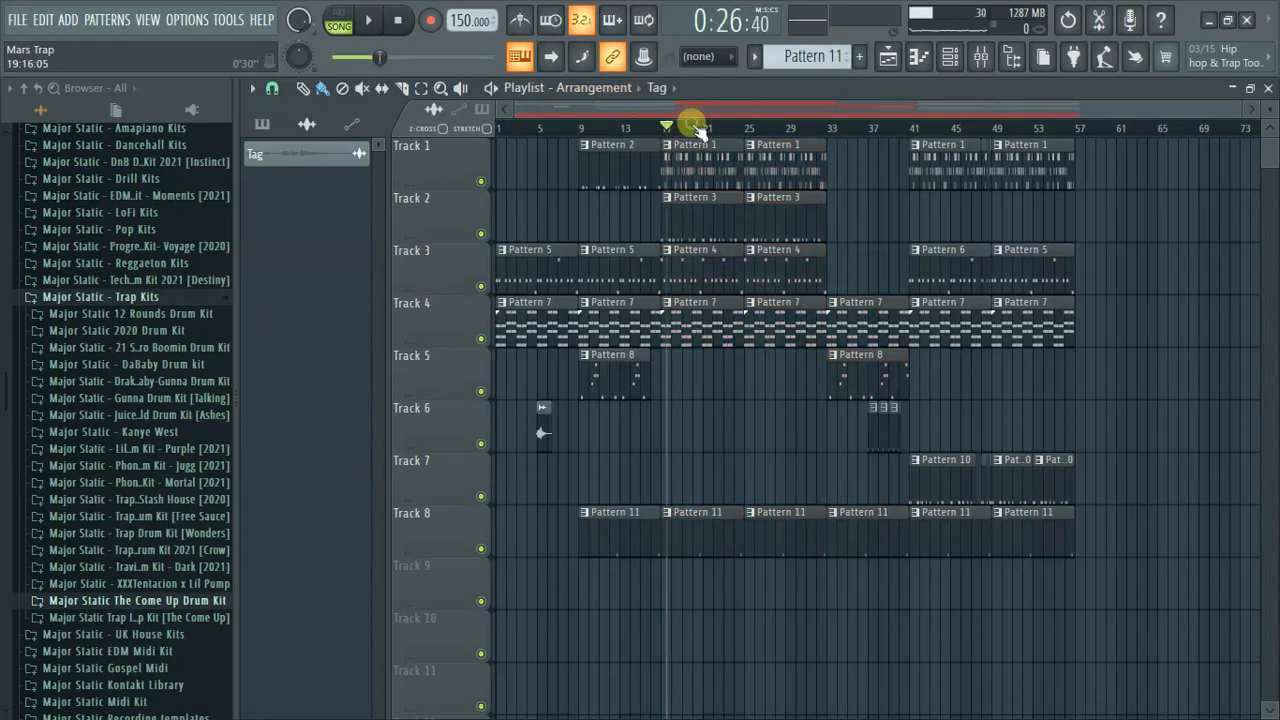
# Step: Set the playlist snap to Line and select bars 17 to 33 for playback
pyautogui.click(271, 88)
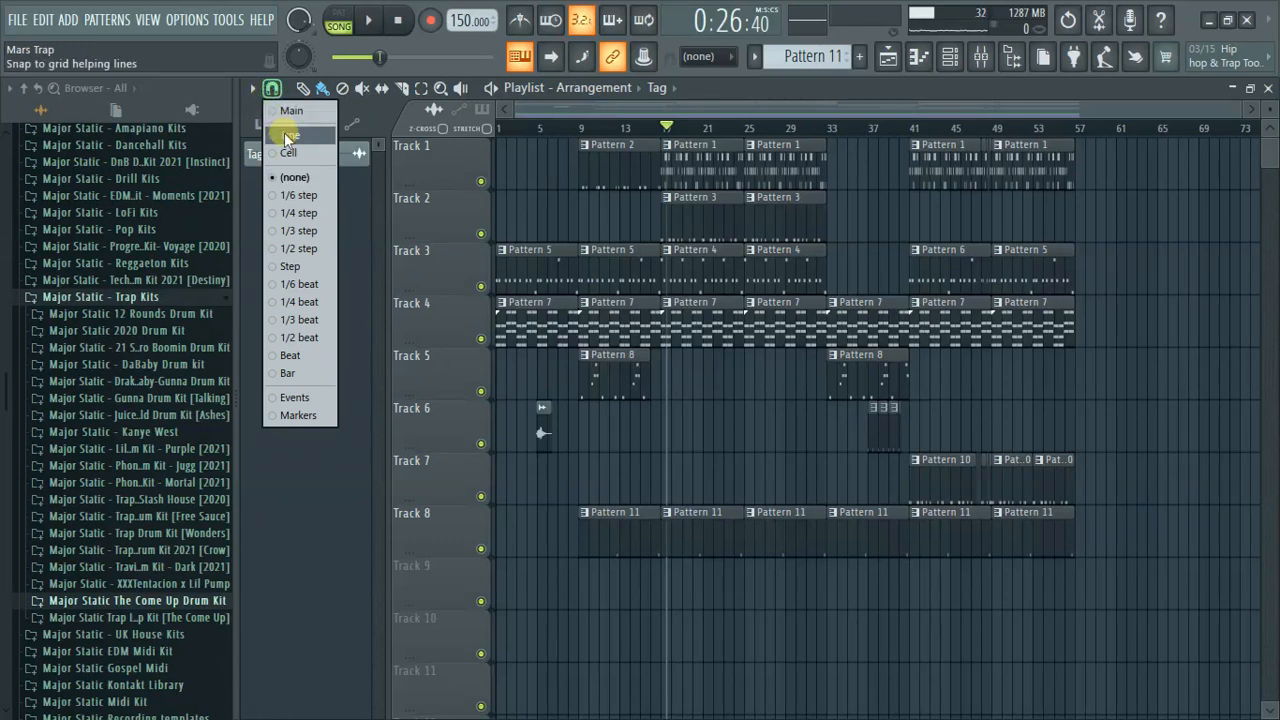
pyautogui.click(290, 135)
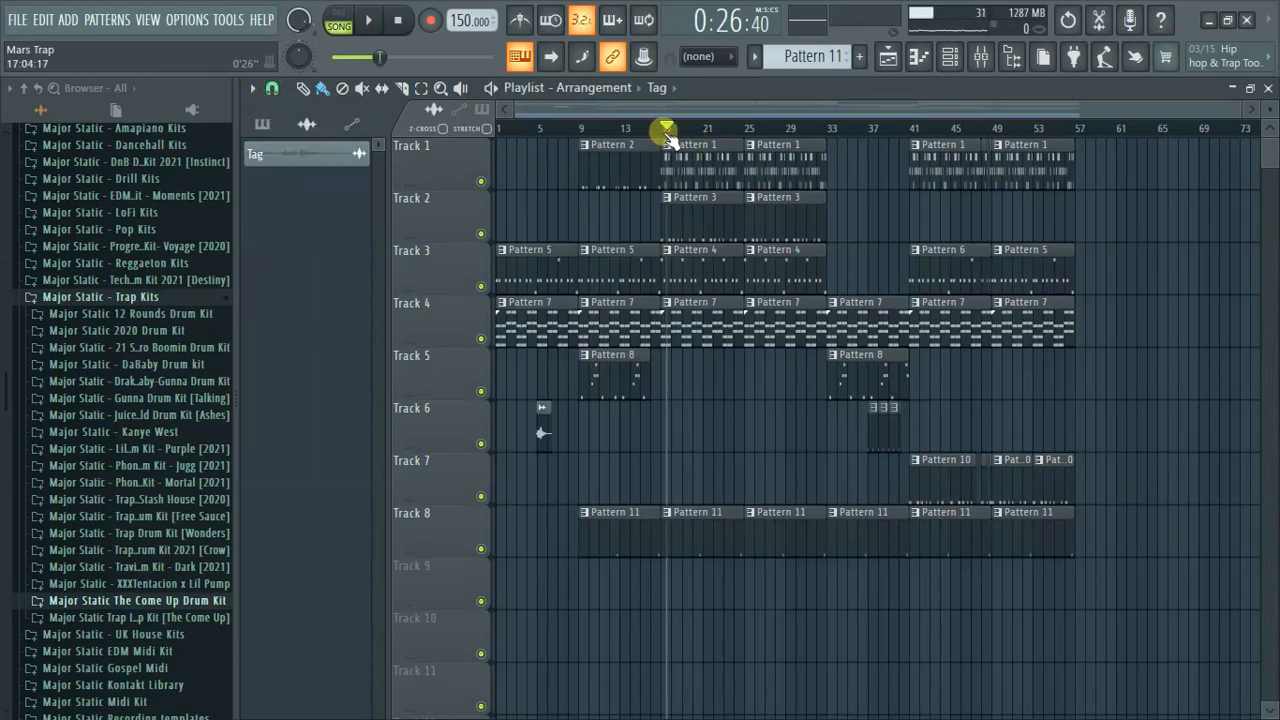
pyautogui.moveTo(667, 131); pyautogui.dragTo(822, 128)
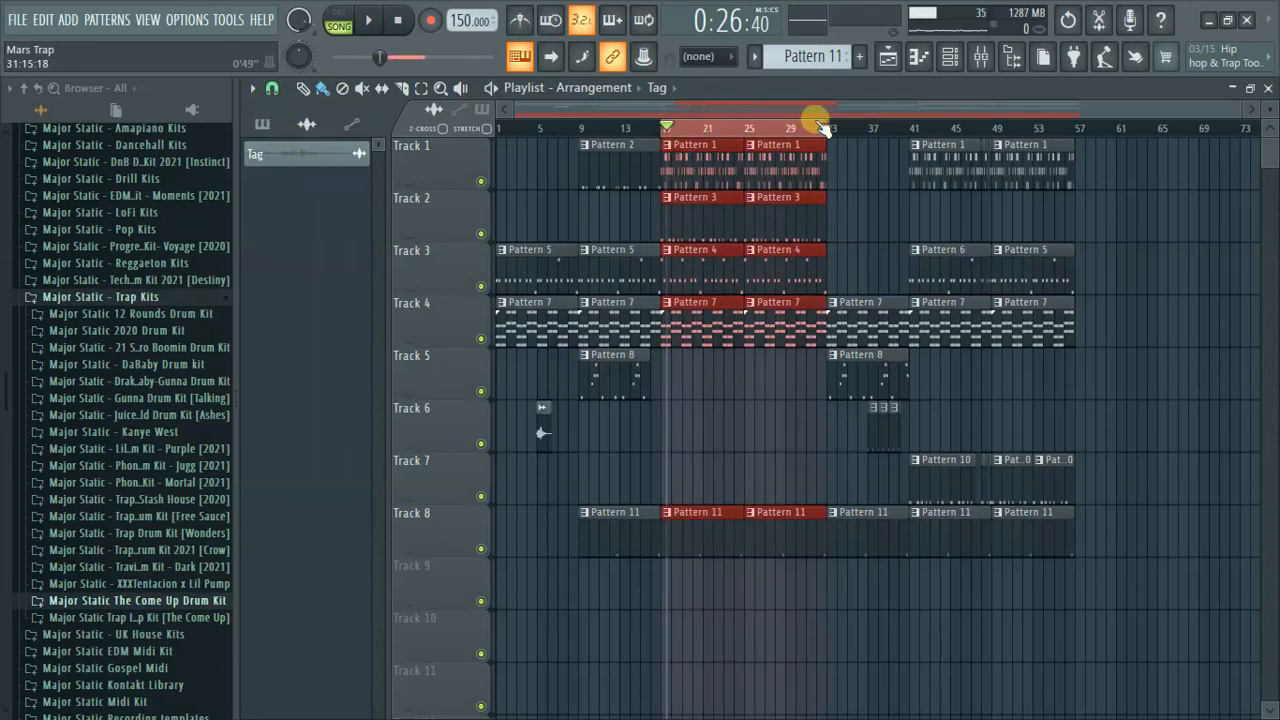
# Step: Bypass Virtual Mix Rack, StandardCLIP and Gullfoss on the master channel and listen to the selected section without them
pyautogui.click(982, 57)
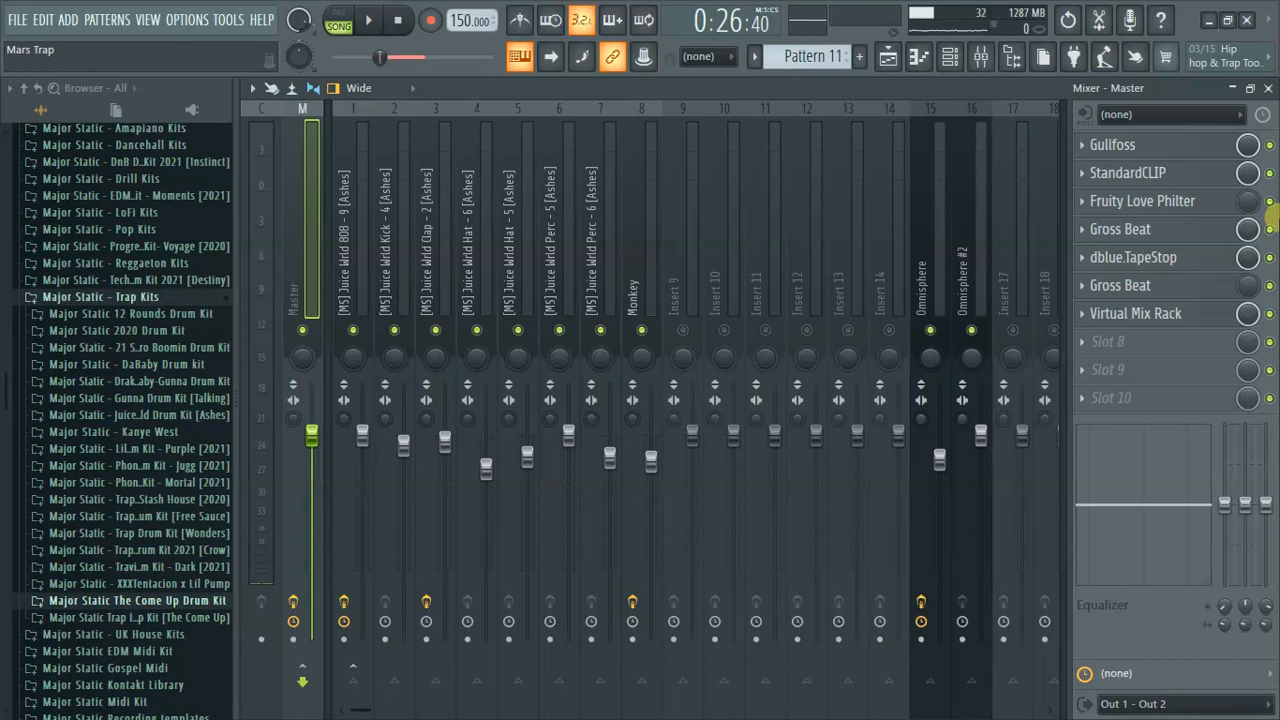
pyautogui.click(1270, 313)
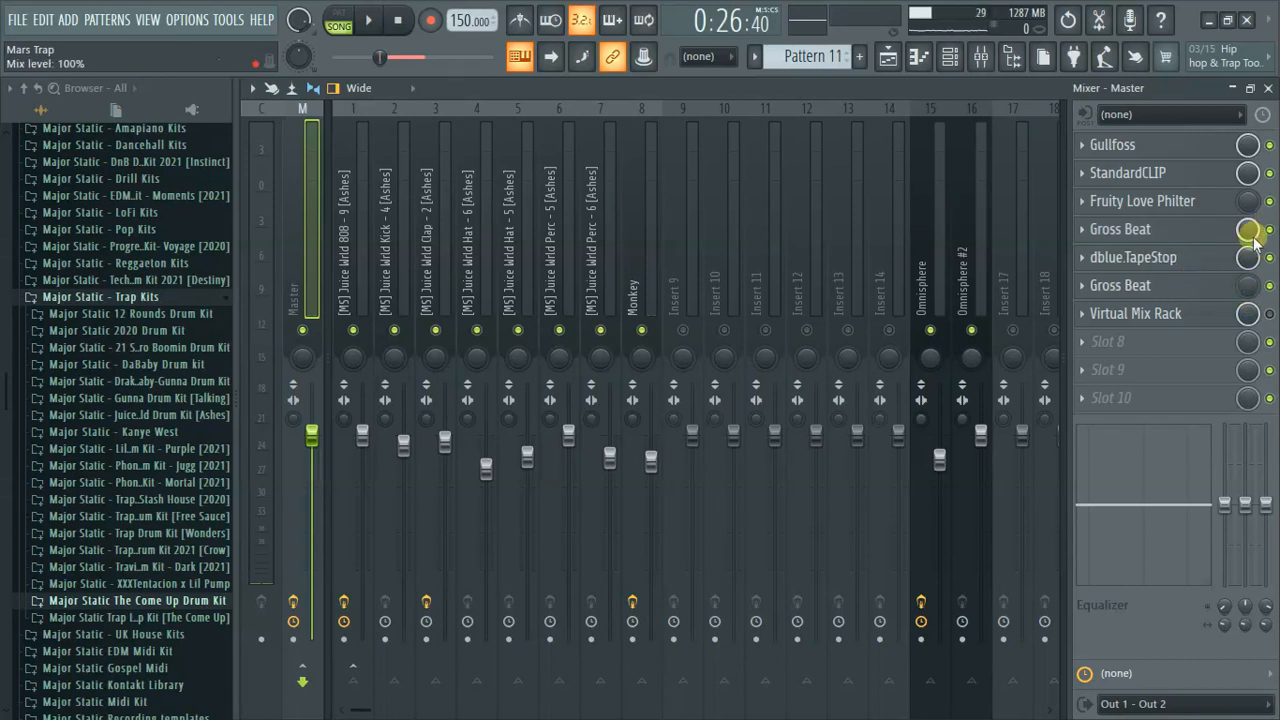
pyautogui.click(1270, 173)
pyautogui.click(1270, 145)
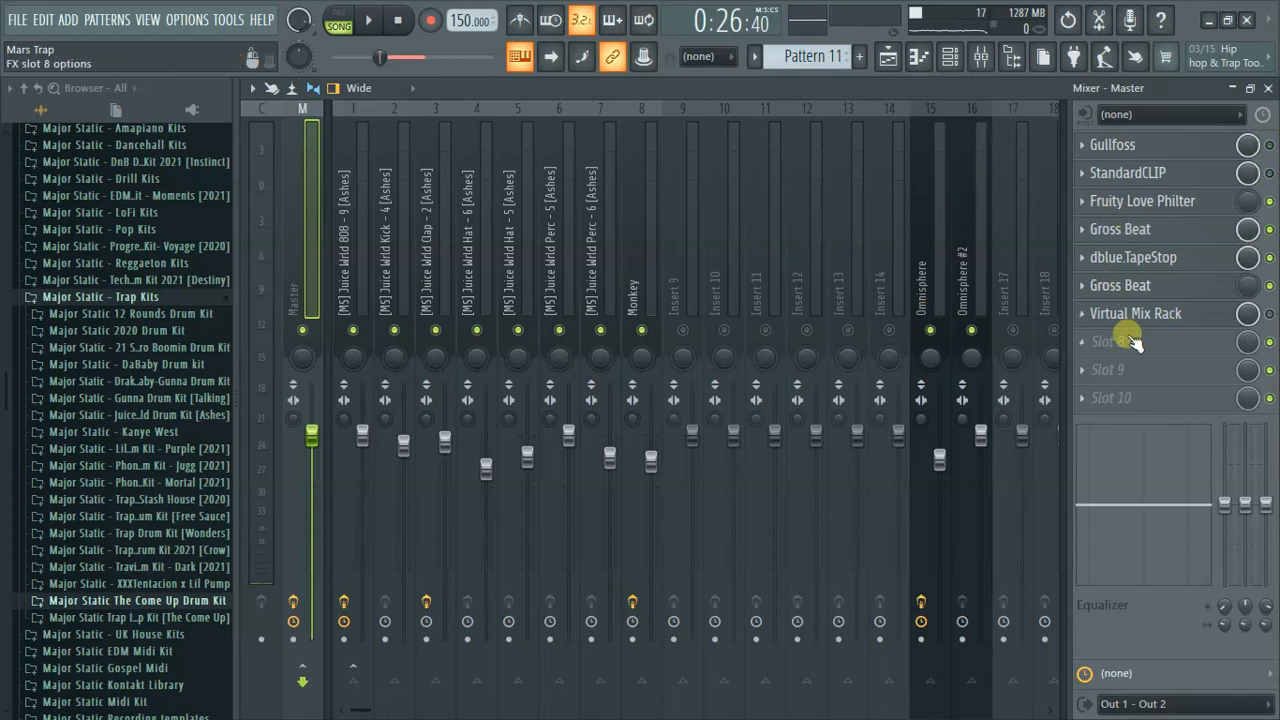
pyautogui.press('space')
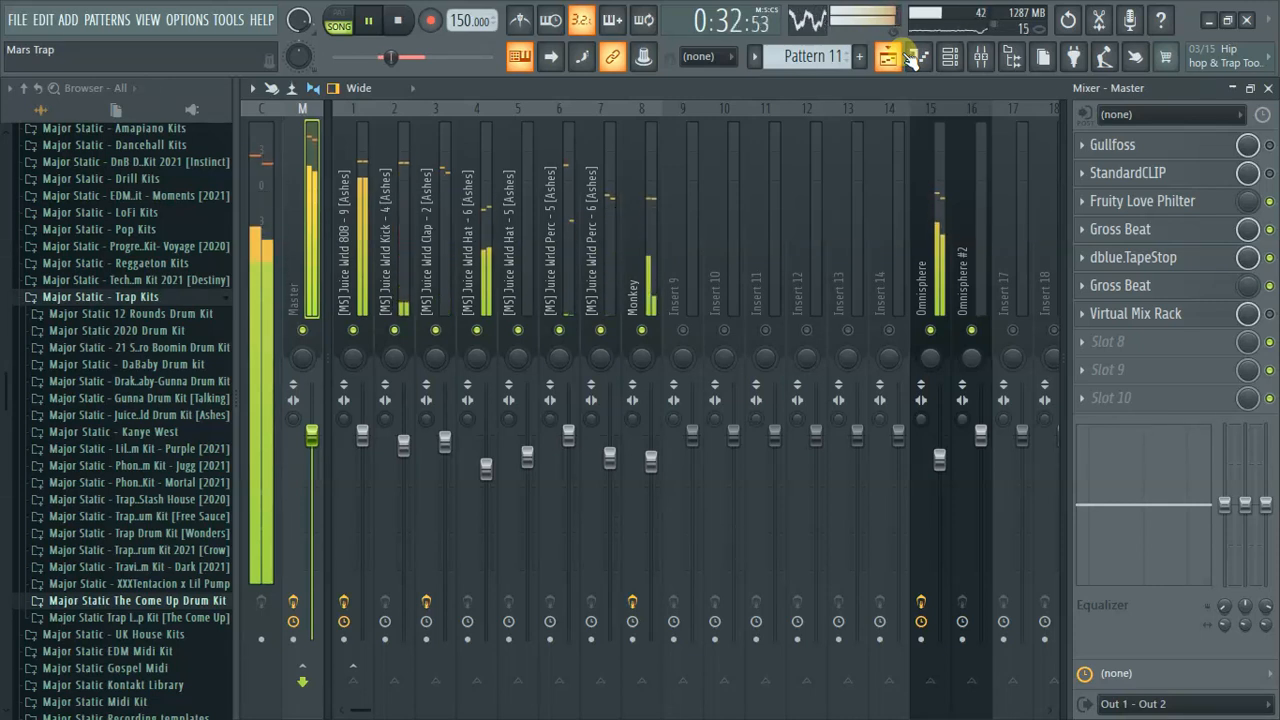
pyautogui.press('space')
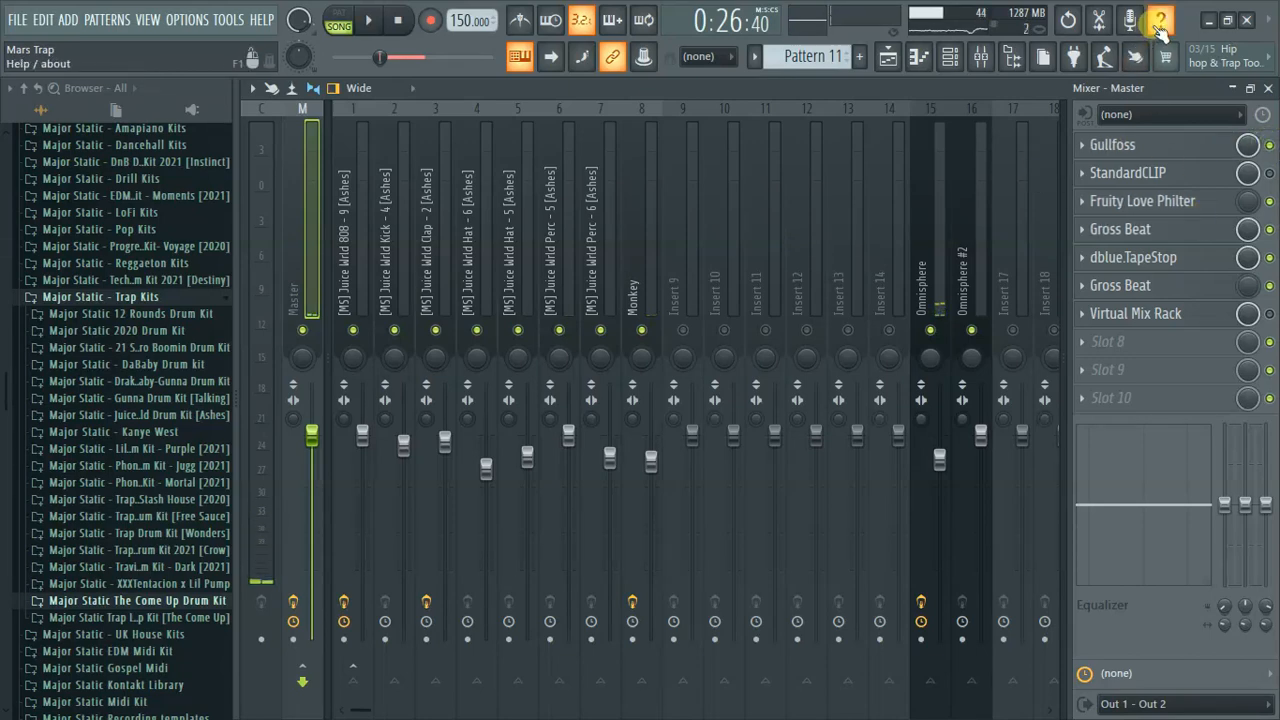
# Step: Listen to the section with Gullfoss enabled on the master, and again with StandardCLIP also enabled
pyautogui.press('space')
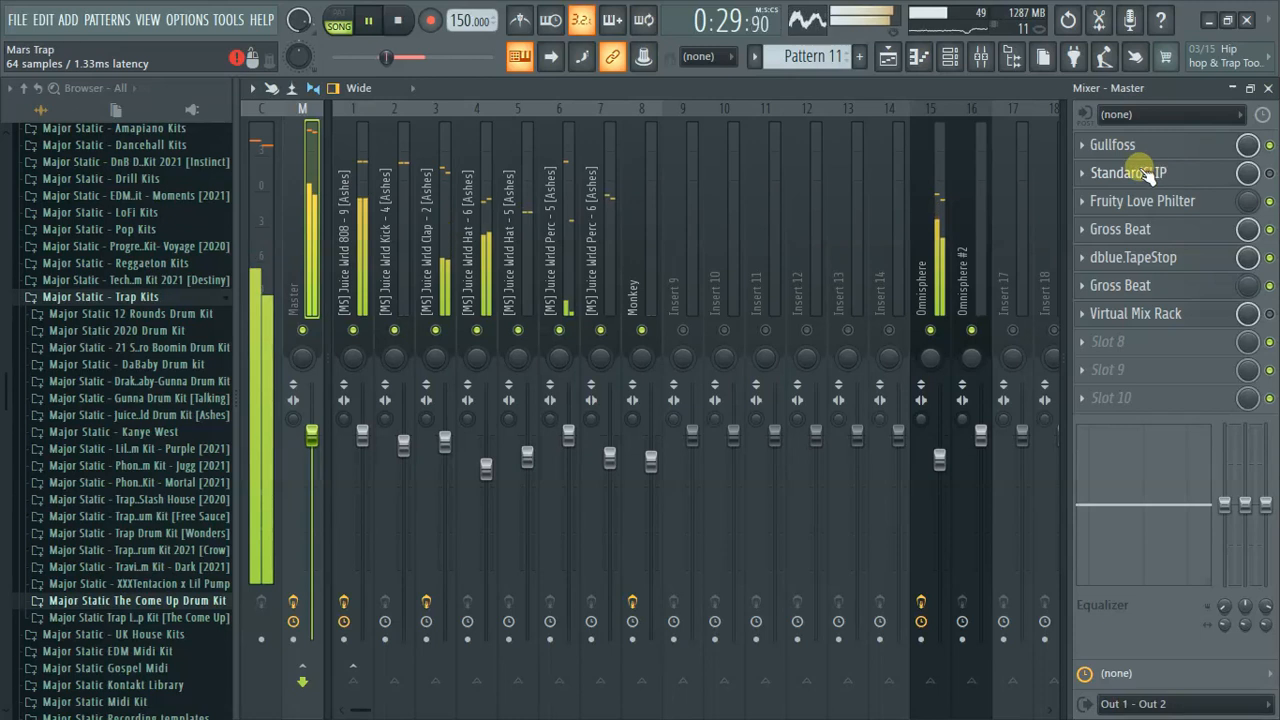
pyautogui.press('space')
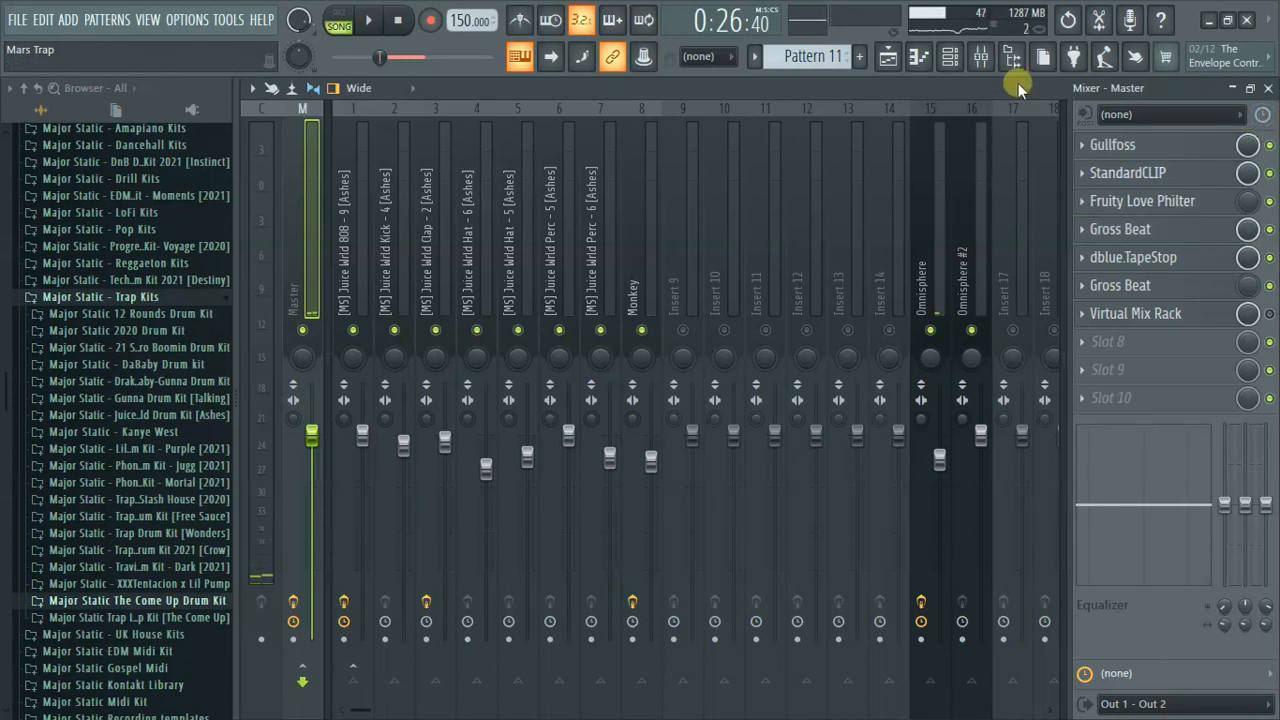
pyautogui.press('space')
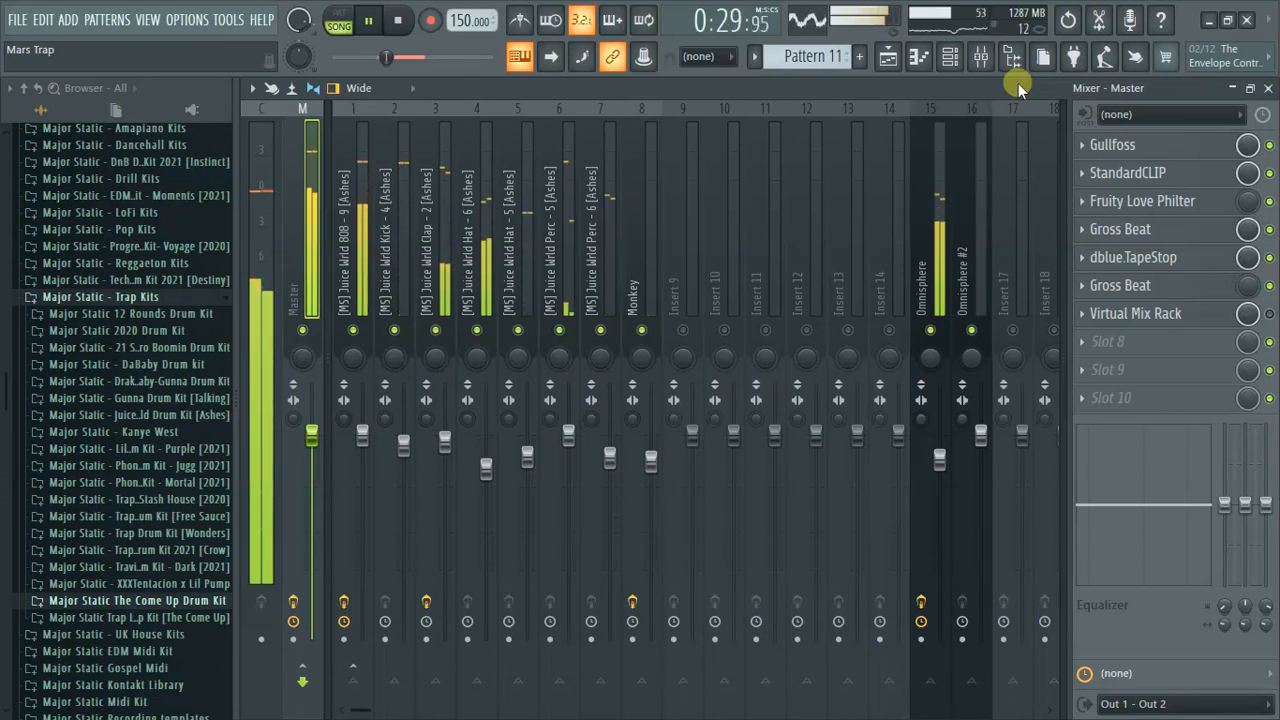
pyautogui.press('space')
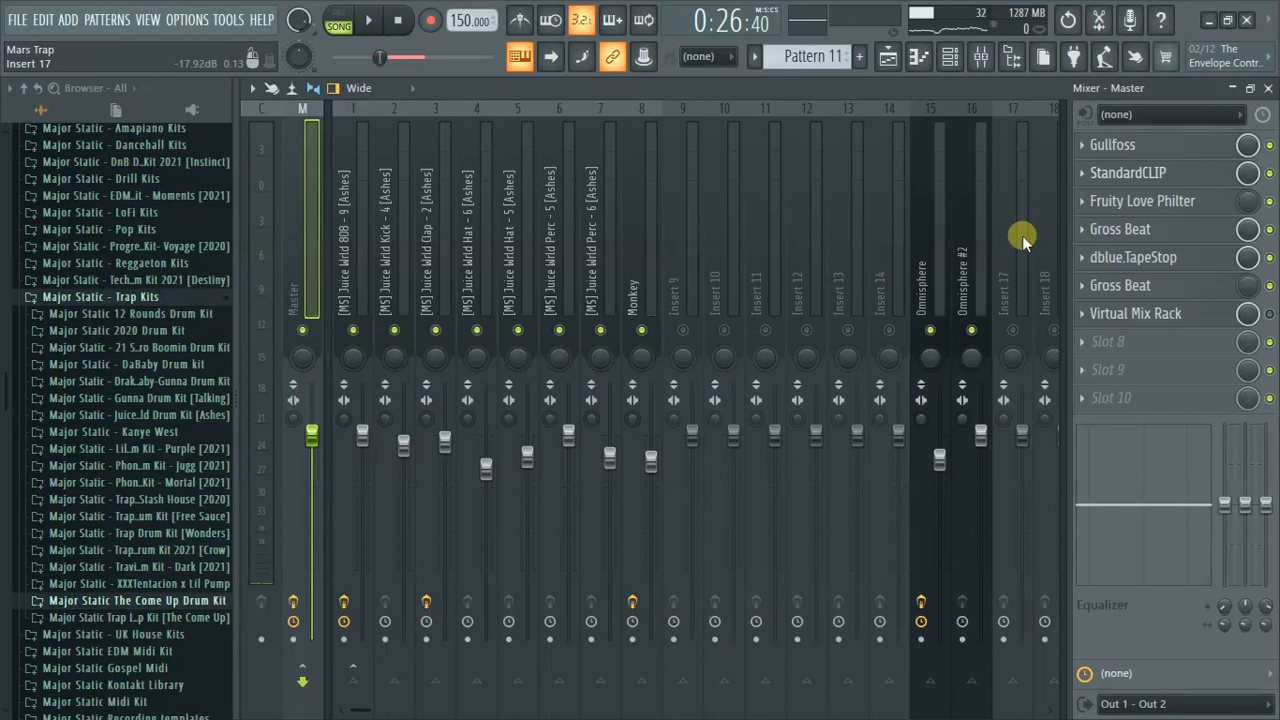
# Step: Mute the Omnisphere and Omnisphere #2 mixer tracks and compare the remaining beat with StandardCLIP on and off
pyautogui.click(930, 330)
pyautogui.click(972, 329)
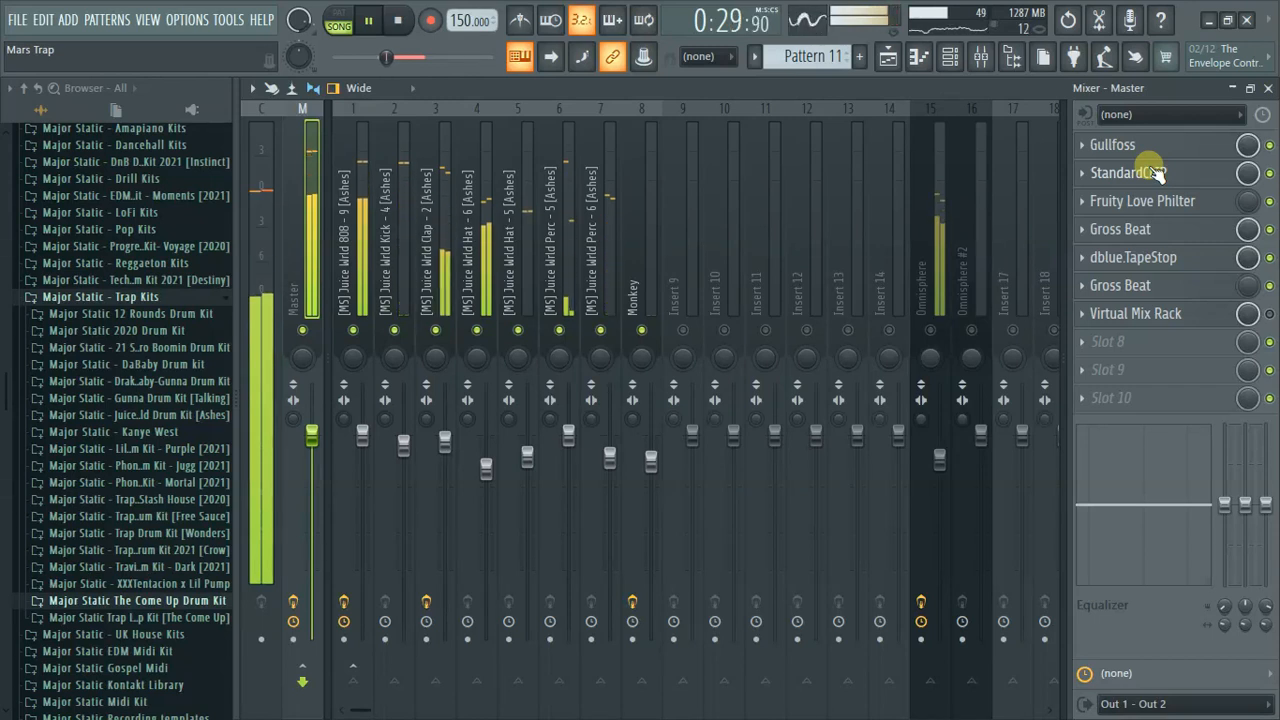
pyautogui.press('space')
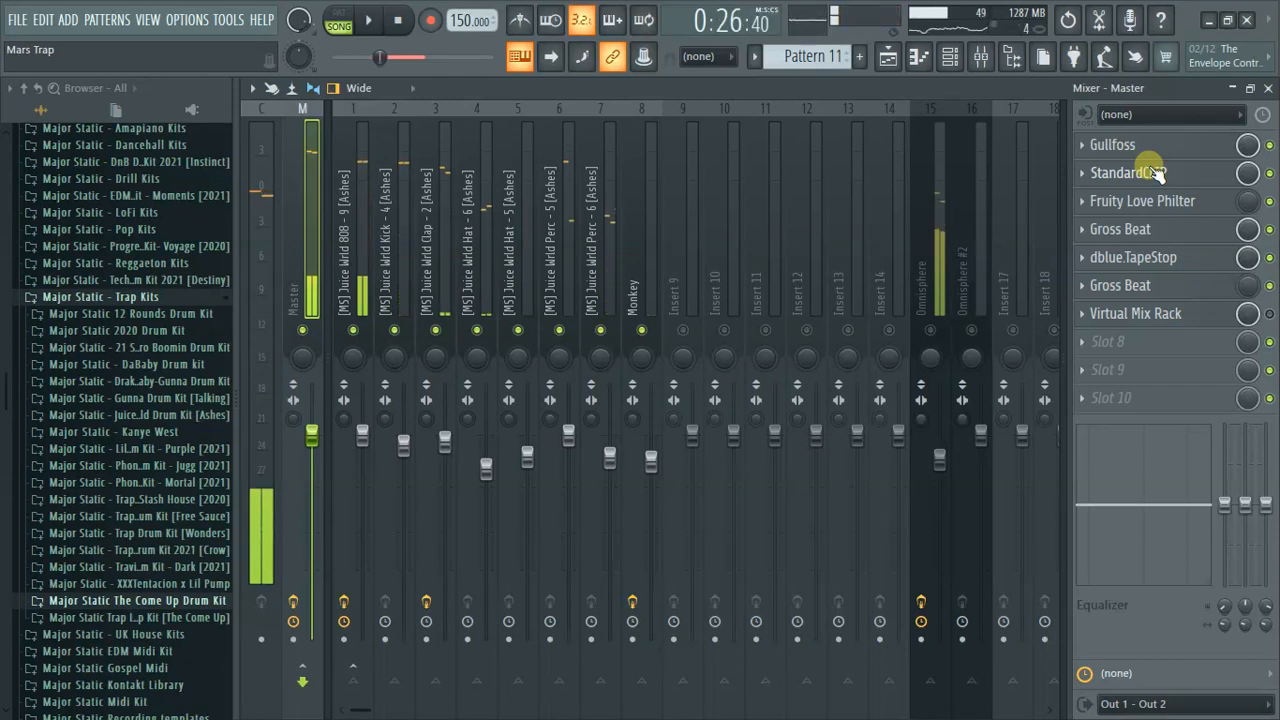
pyautogui.press('space')
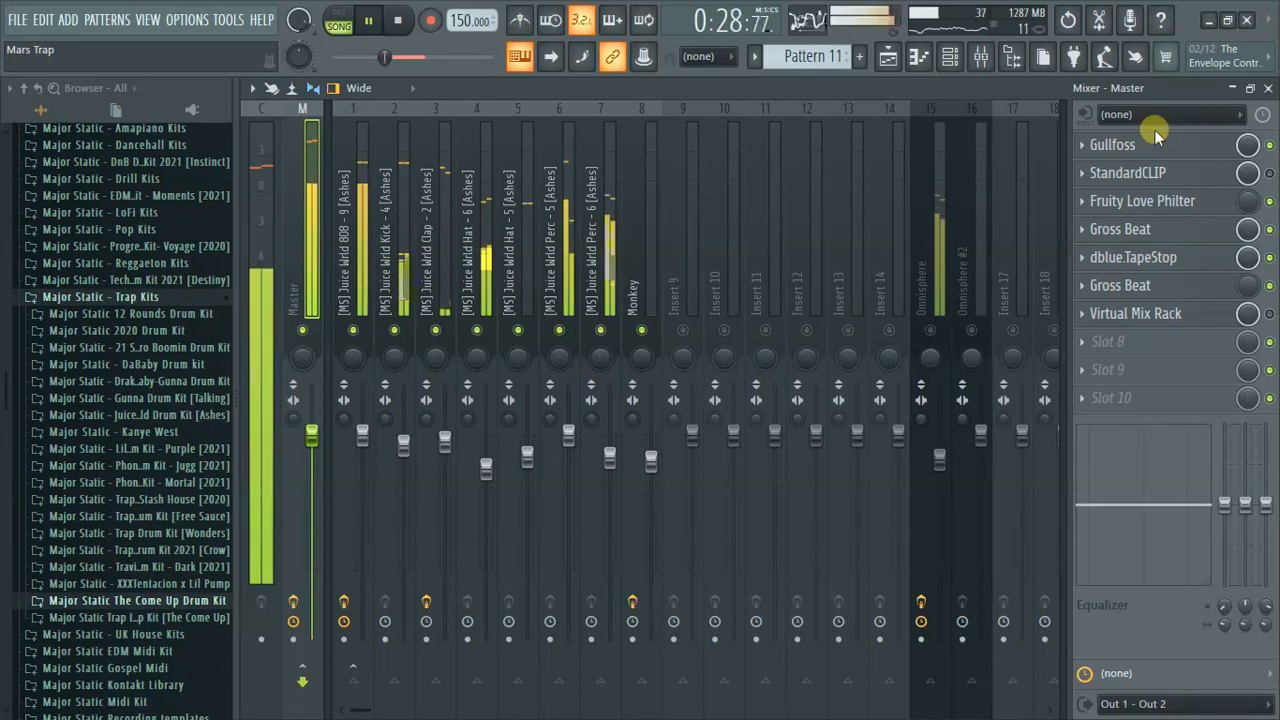
pyautogui.press('space')
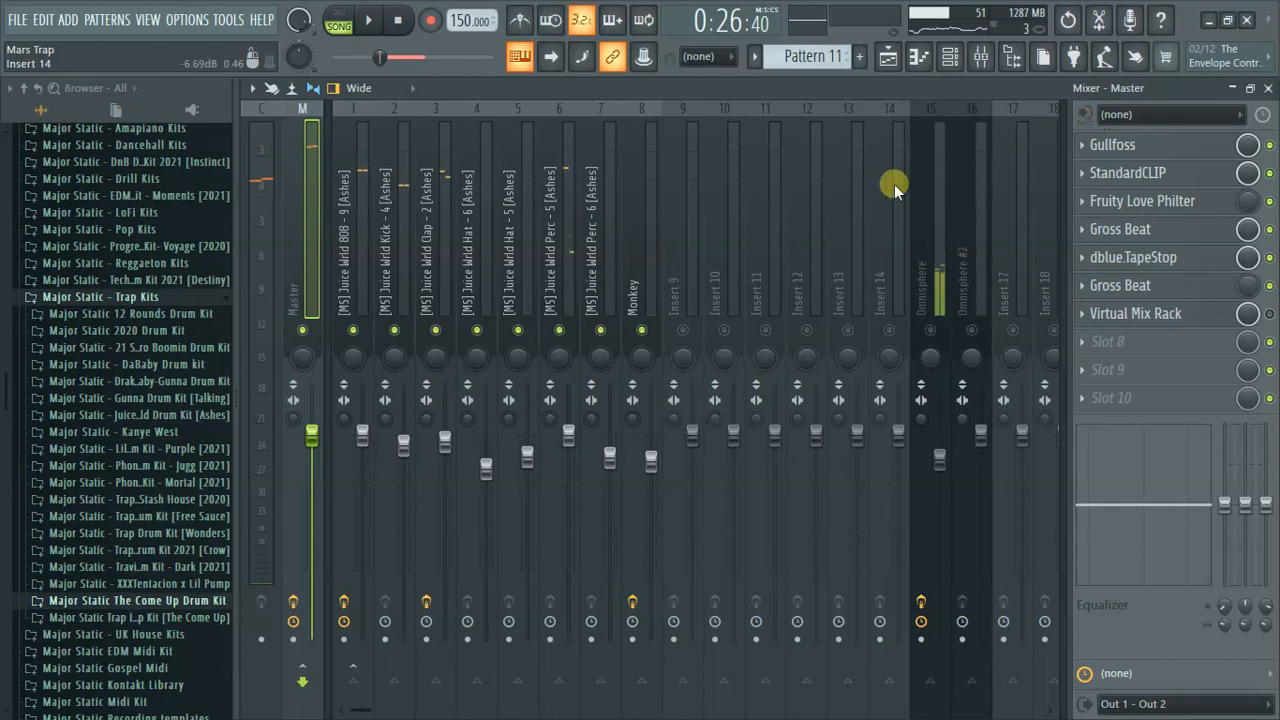
pyautogui.press('space')
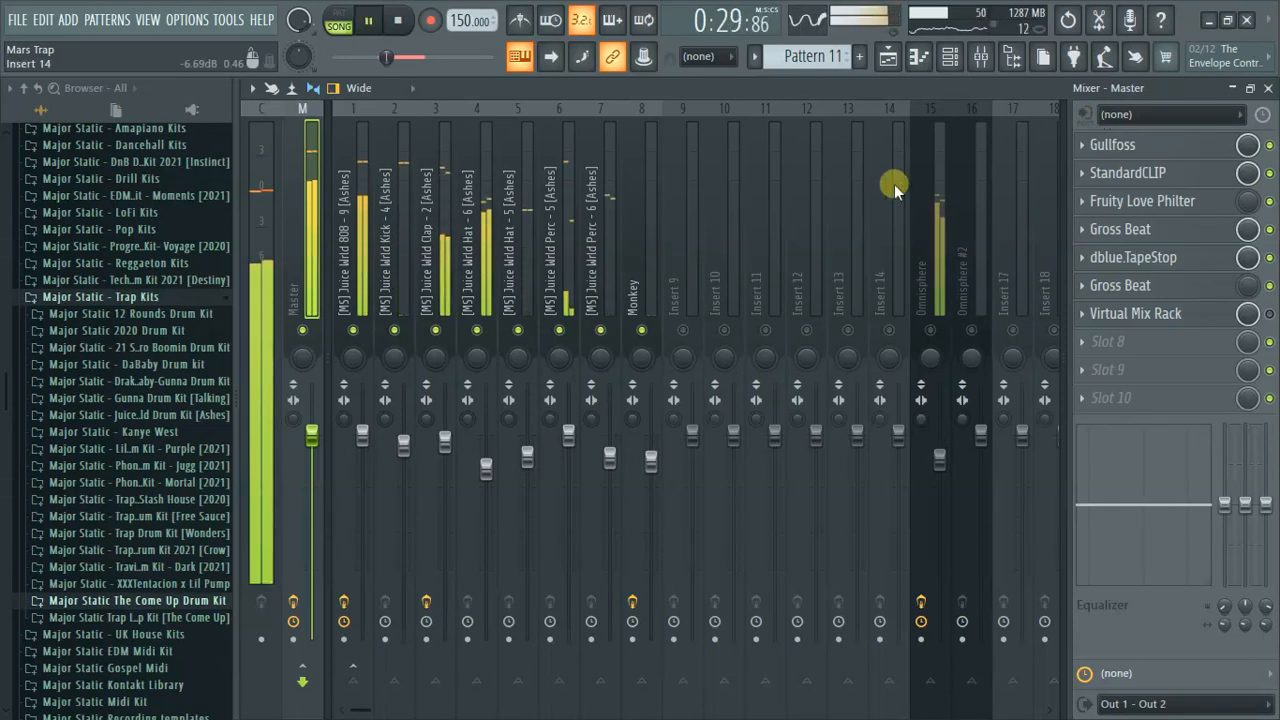
pyautogui.press('space')
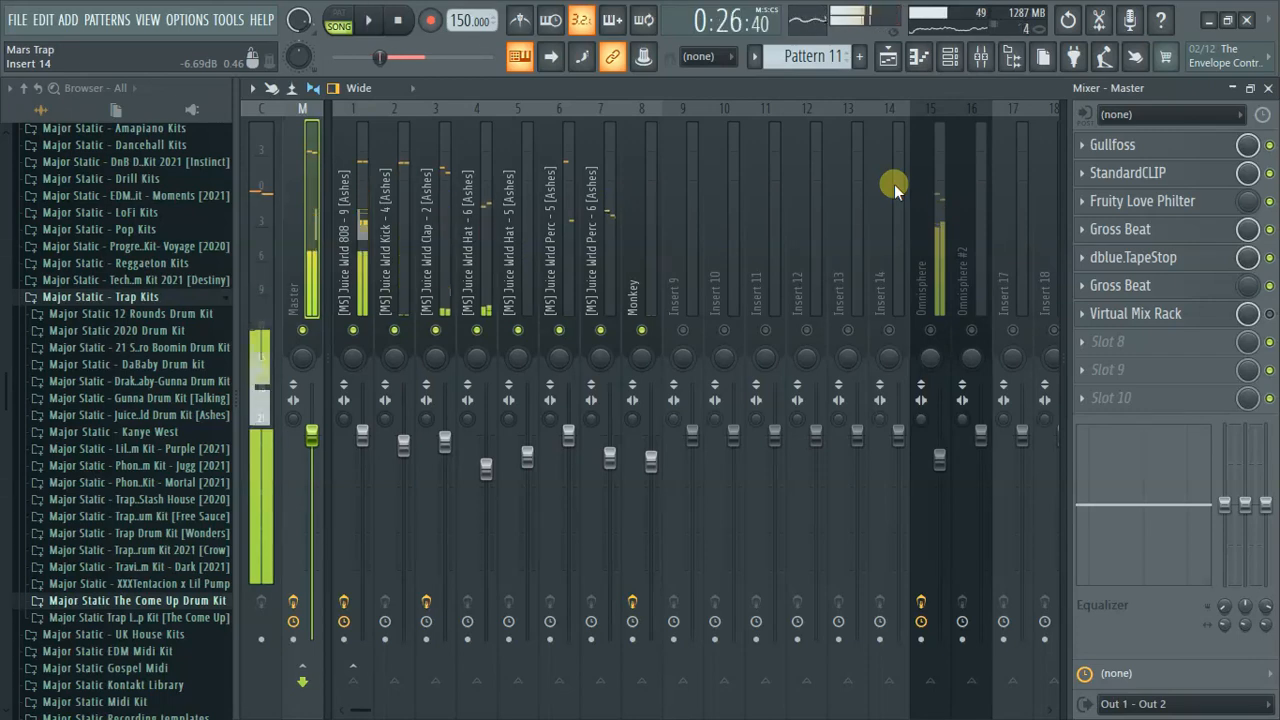
# Step: Set the Soft-Clip Saturator in the master's StandardCLIP to 9%, close the plugin, and listen to the beat
pyautogui.click(1117, 178)
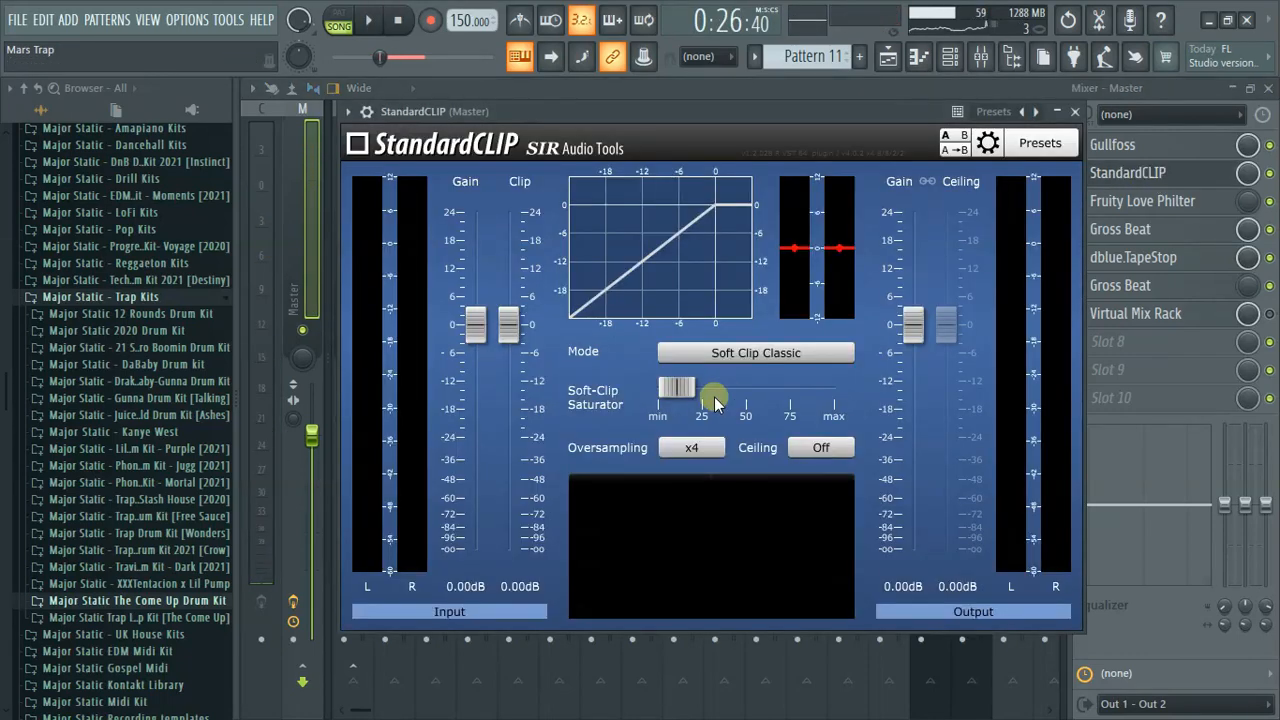
pyautogui.moveTo(679, 391); pyautogui.dragTo(676, 390)
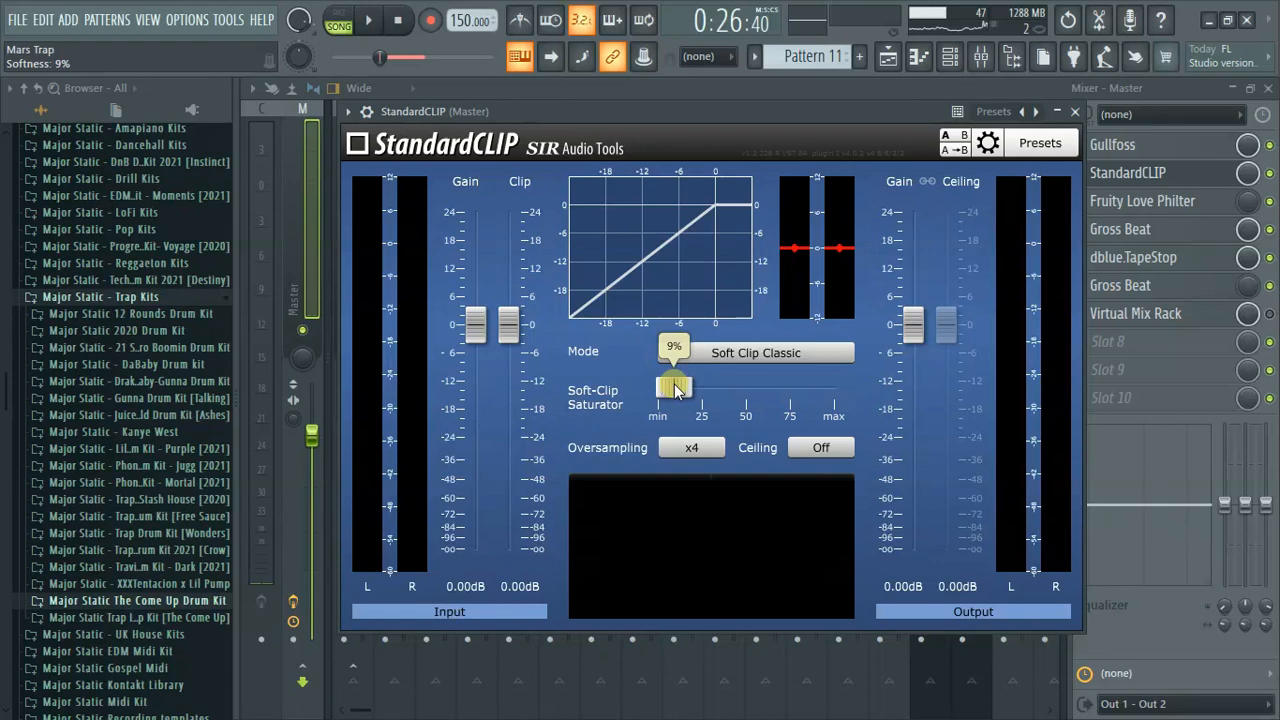
pyautogui.click(1150, 175)
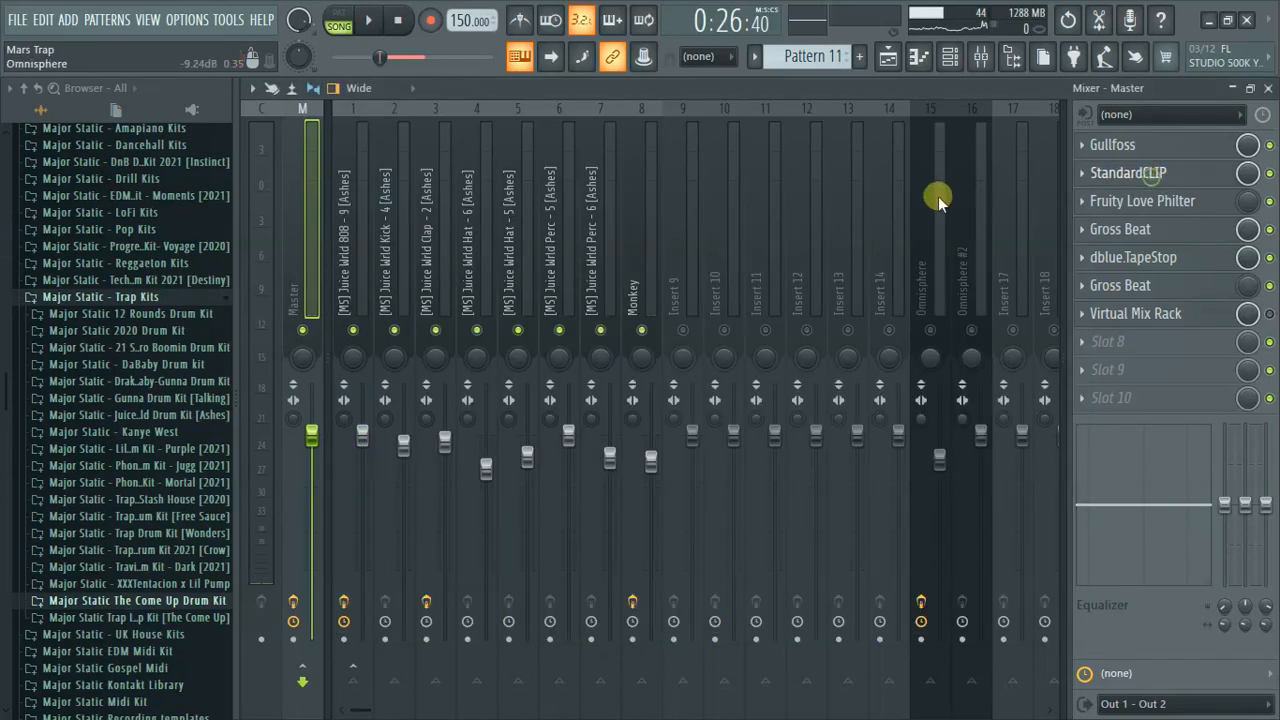
pyautogui.press('space')
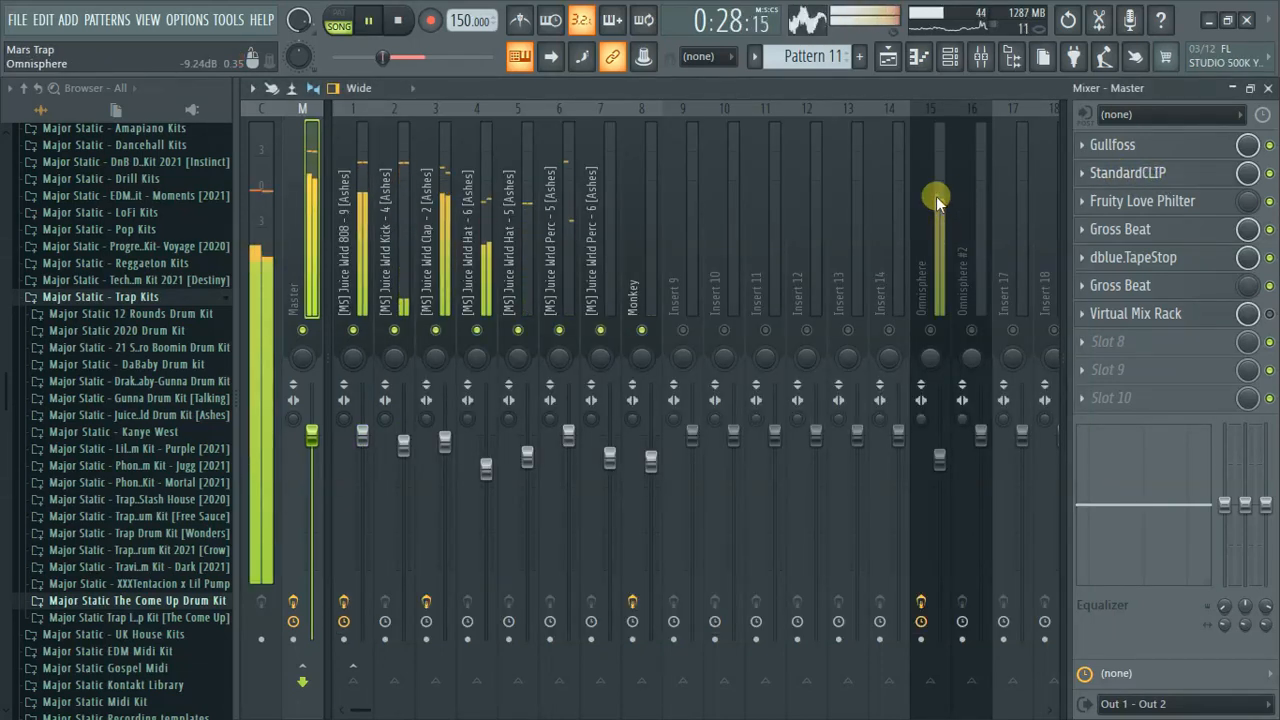
pyautogui.press('space')
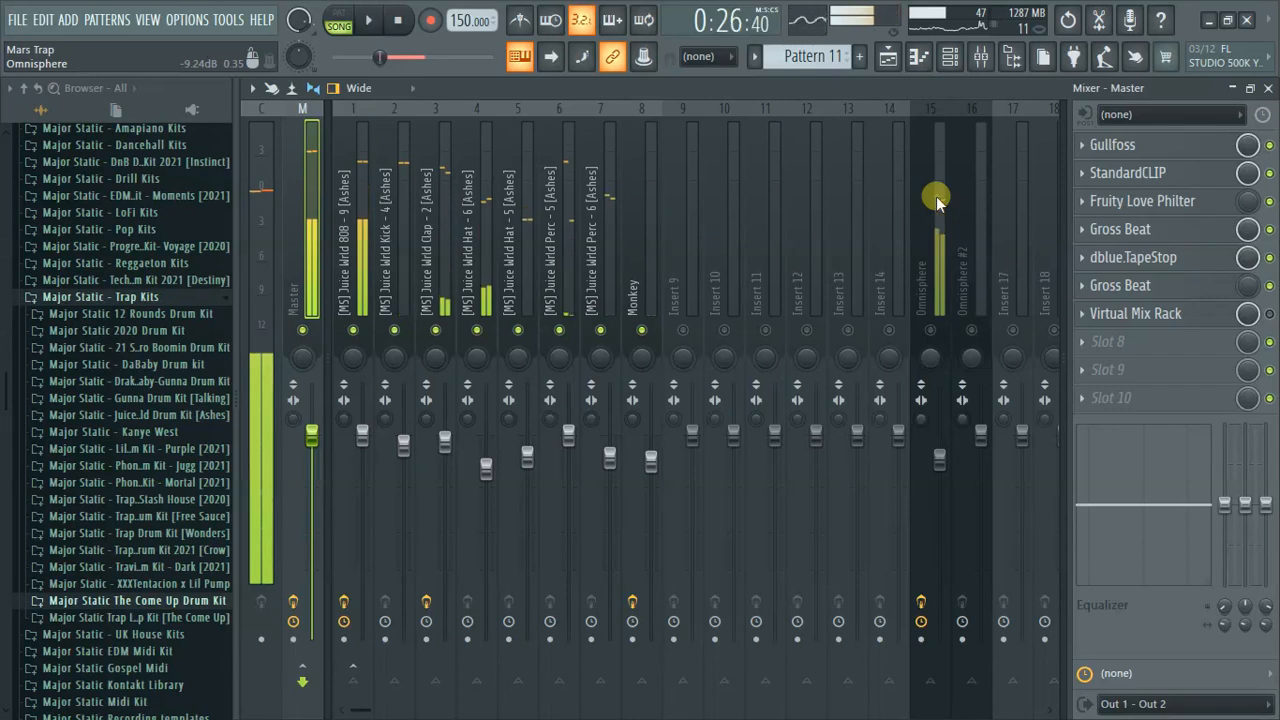
# Step: Reopen StandardCLIP to check its Soft-Clip Saturator amount, and close the plugin
pyautogui.click(1130, 175)
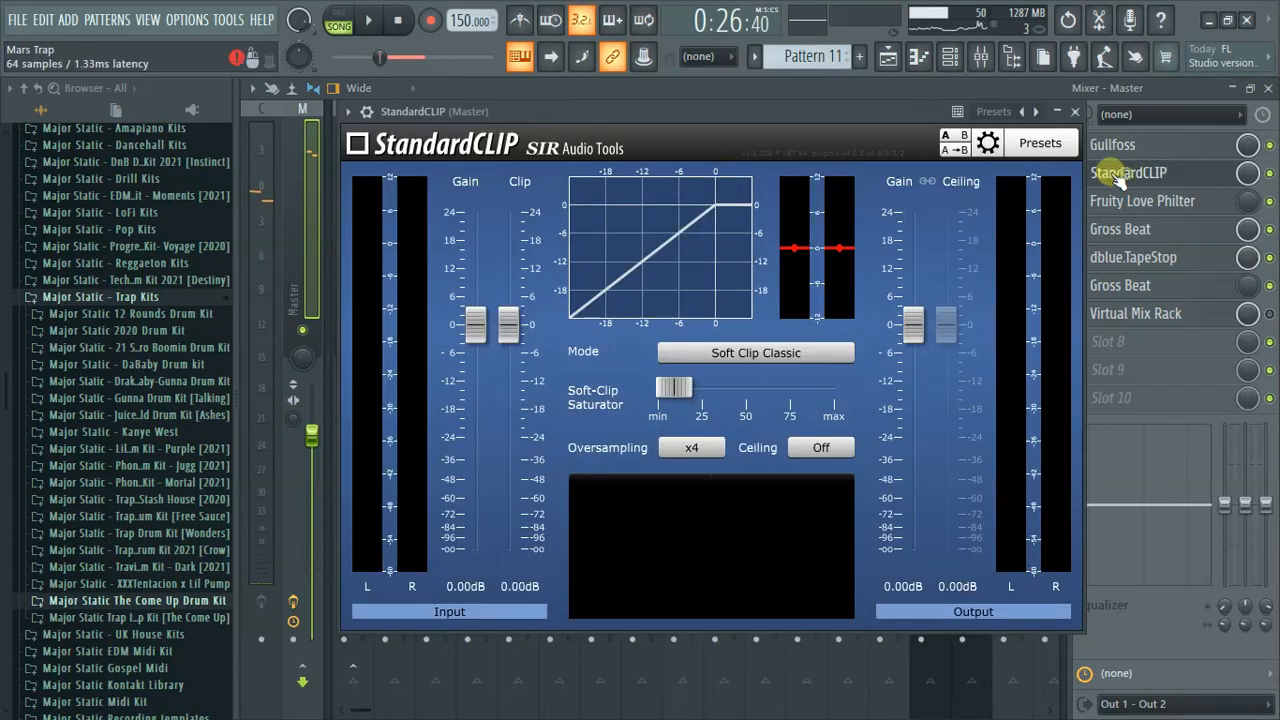
pyautogui.moveTo(686, 393)
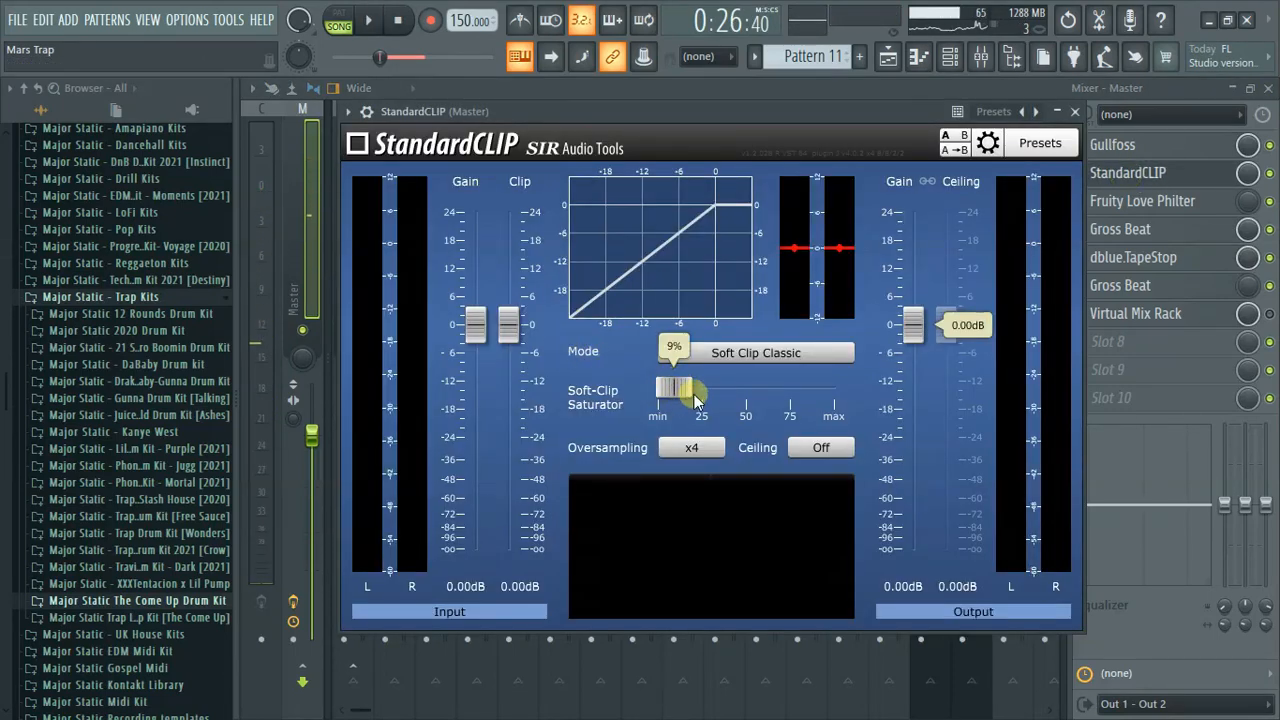
pyautogui.click(1170, 174)
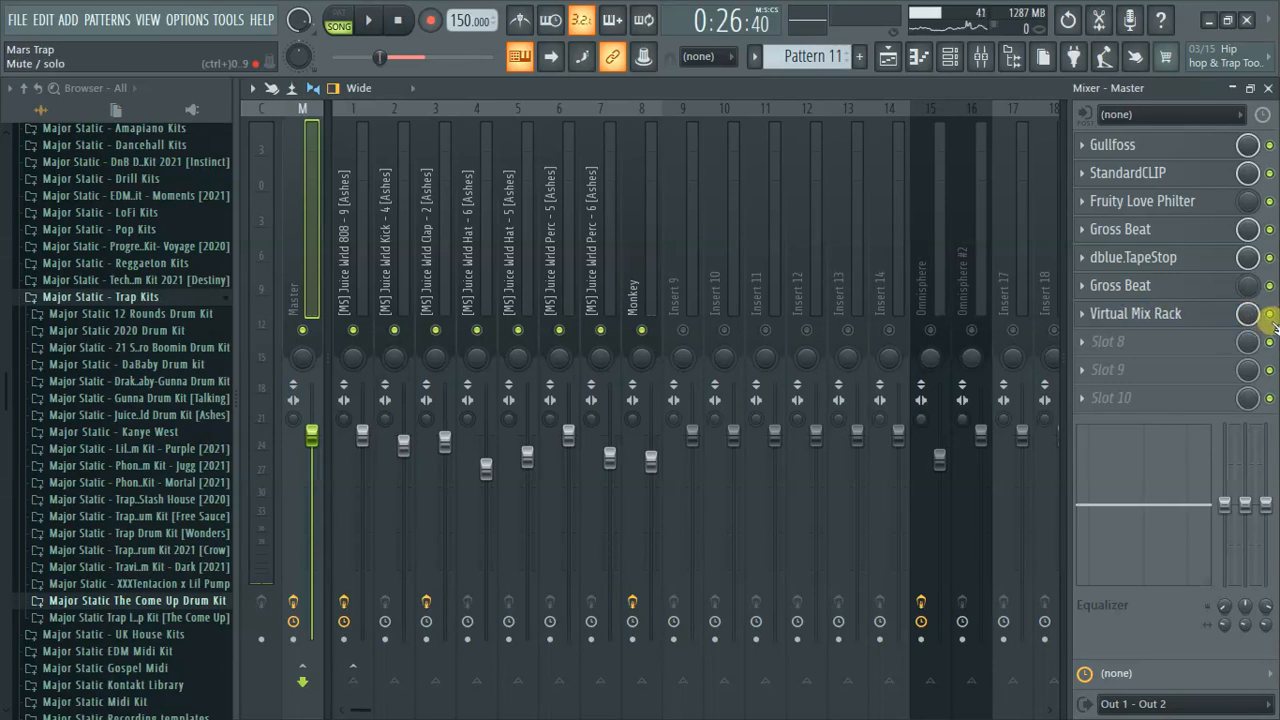
# Step: Enable the master's Virtual Mix Rack, open it, switch off both Virtual Mixbuss modules, and listen to the section
pyautogui.click(1195, 315)
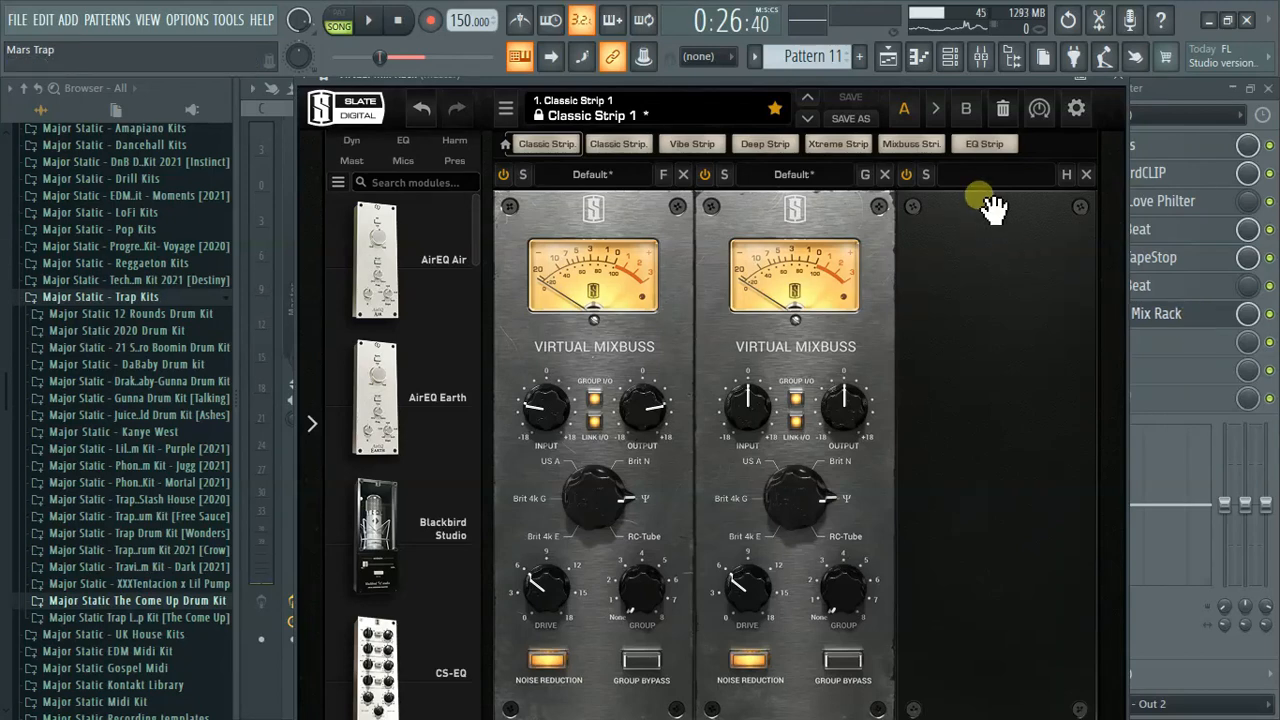
pyautogui.click(706, 174)
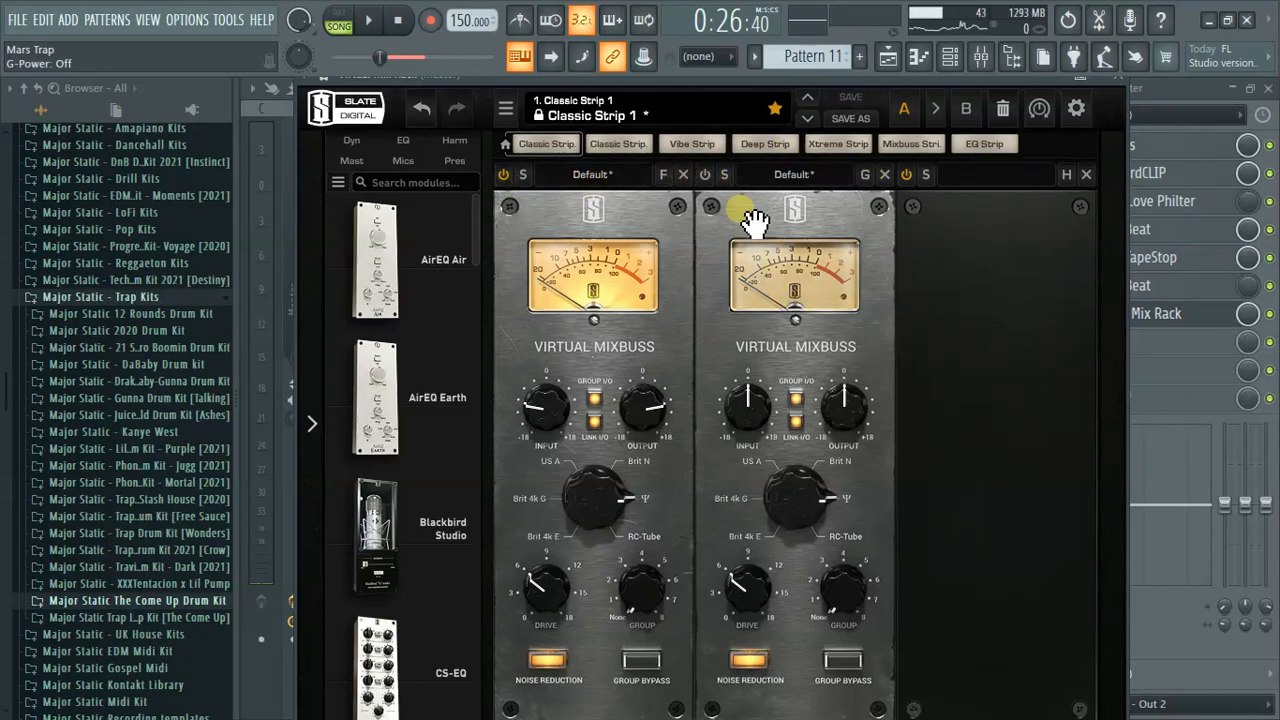
pyautogui.click(505, 178)
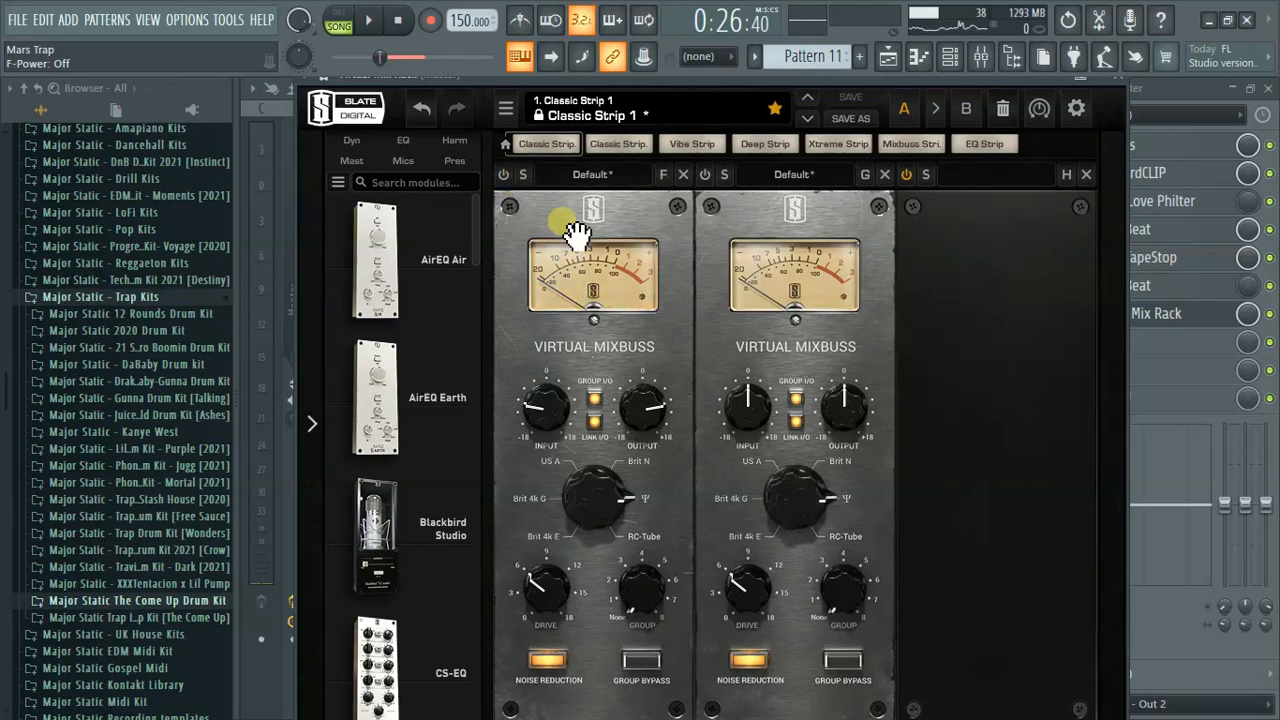
pyautogui.press('space')
pyautogui.press('space')
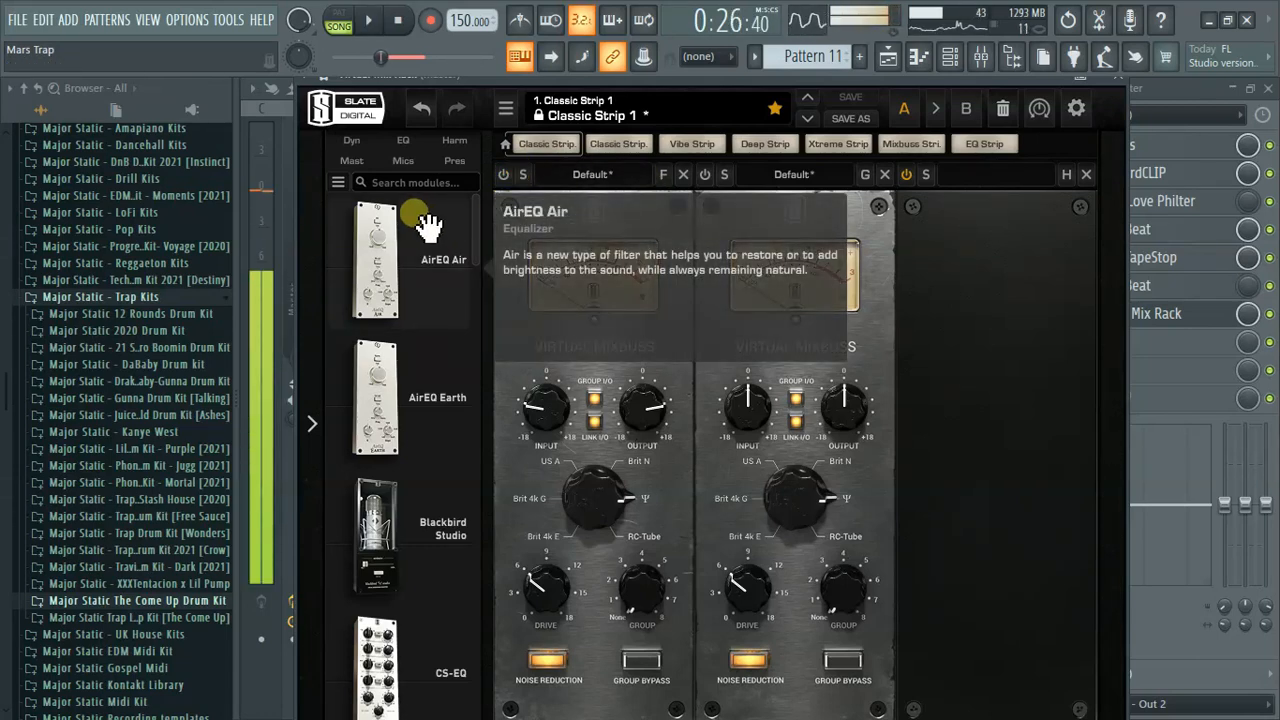
# Step: Switch the first Virtual Mixbuss module back on and listen to the section with only that module active
pyautogui.click(508, 180)
pyautogui.press('space')
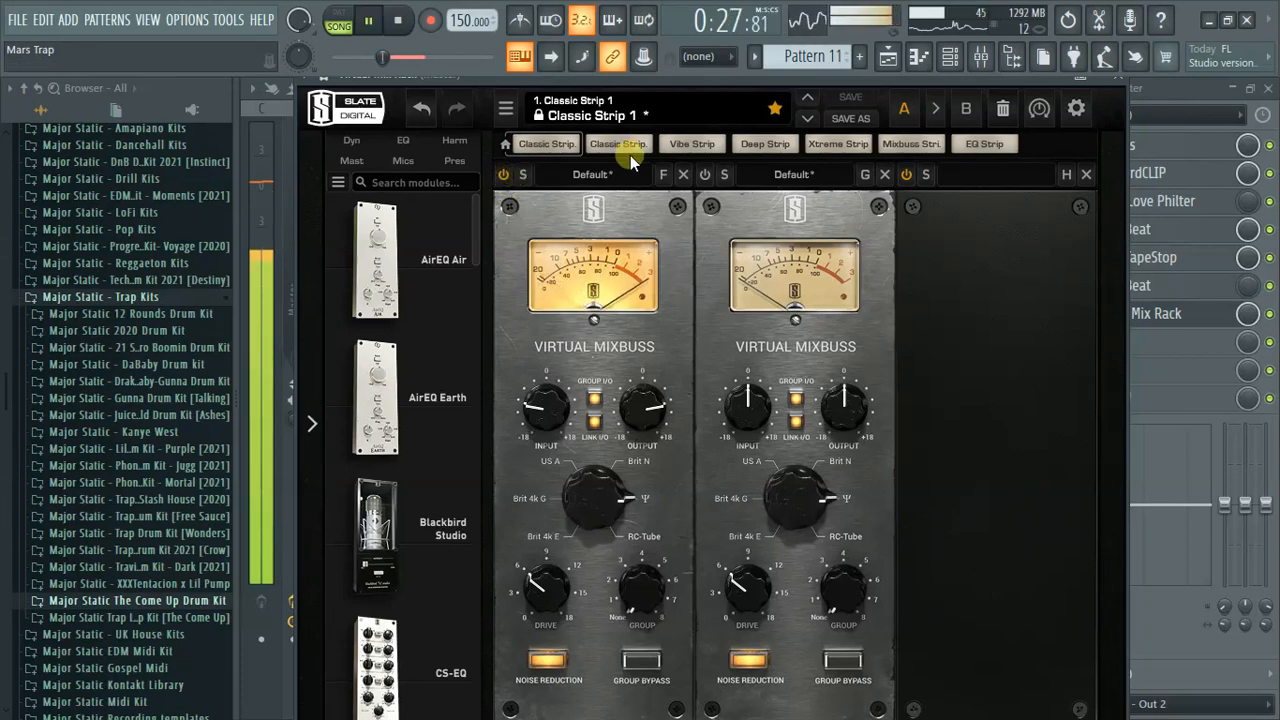
pyautogui.press('space')
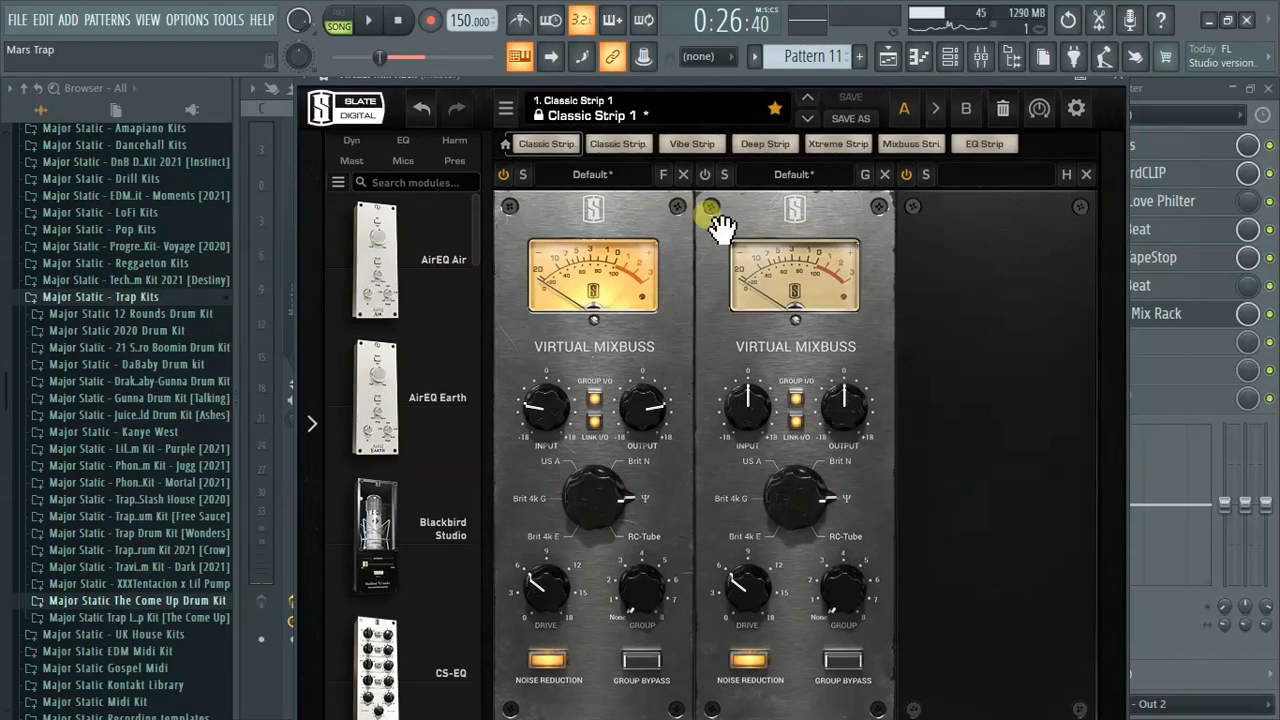
# Step: Switch the second Virtual Mixbuss module back on and listen to the section with both modules active
pyautogui.click(702, 177)
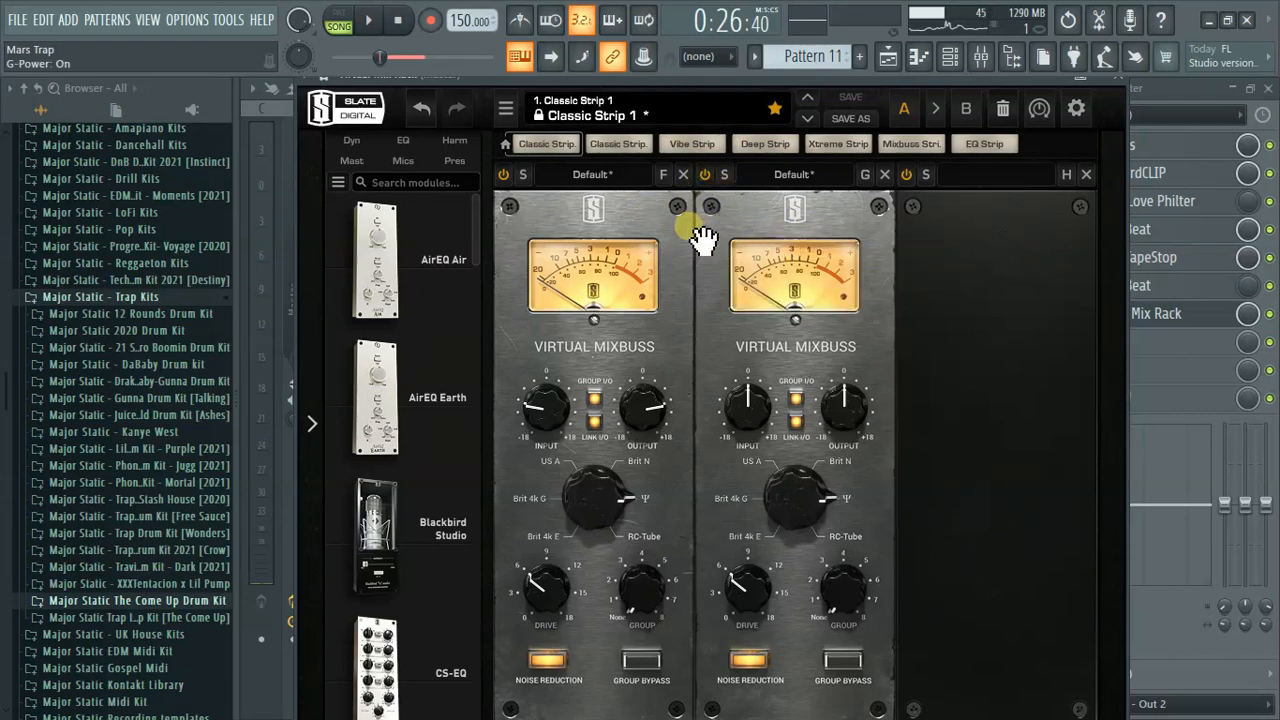
pyautogui.press('space')
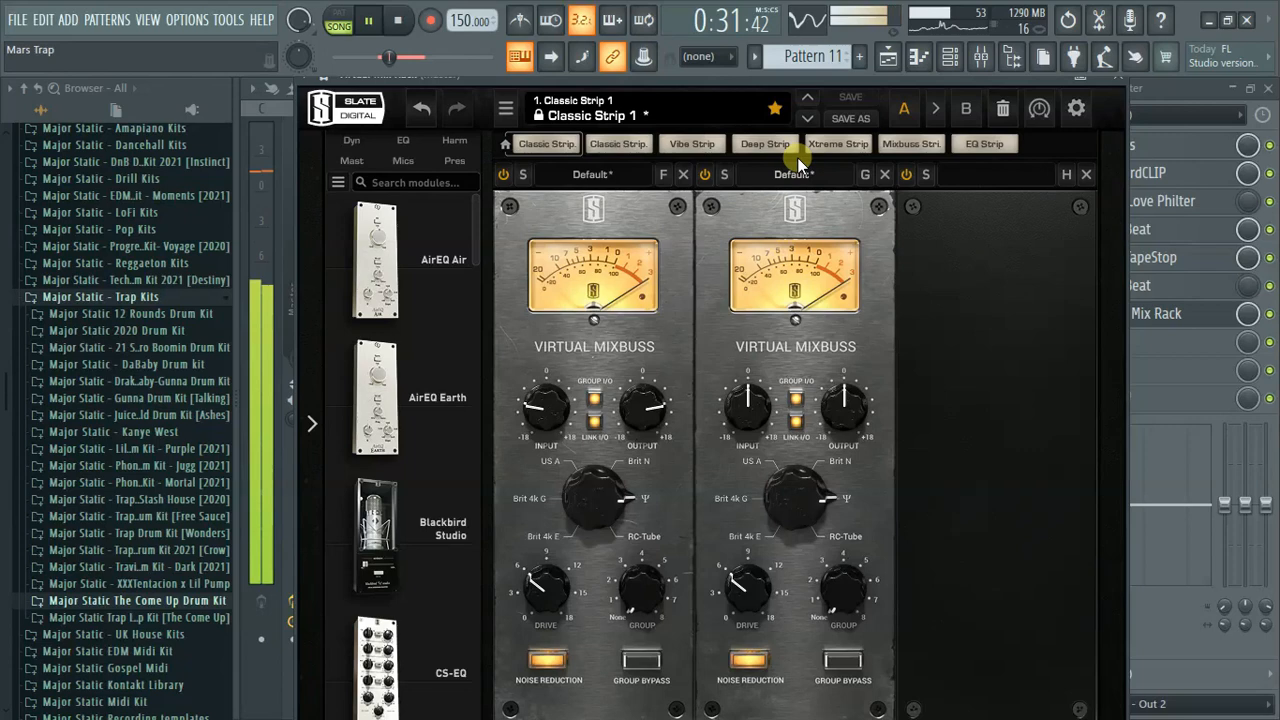
pyautogui.press('space')
# Step: Compare the section with the second Virtual Mixbuss module off, switch that module on again, and close the Virtual Mix Rack
pyautogui.click(705, 175)
pyautogui.press('space')
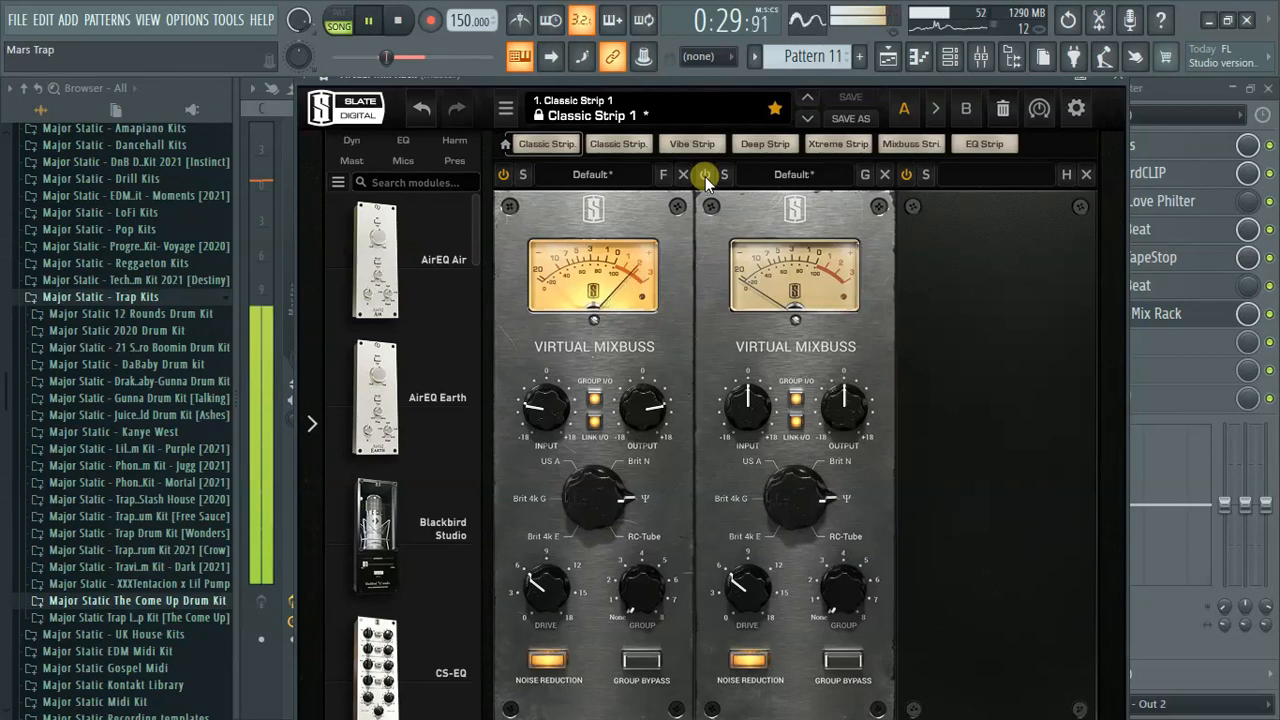
pyautogui.press('space')
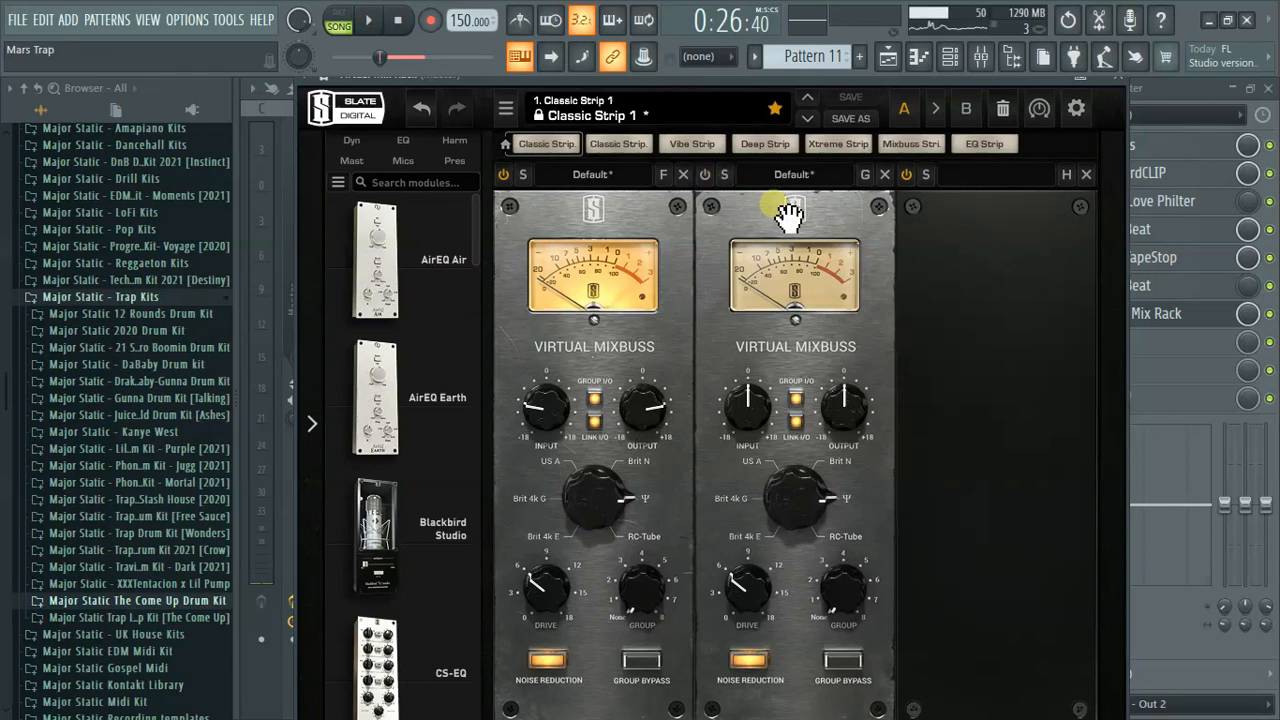
pyautogui.click(706, 176)
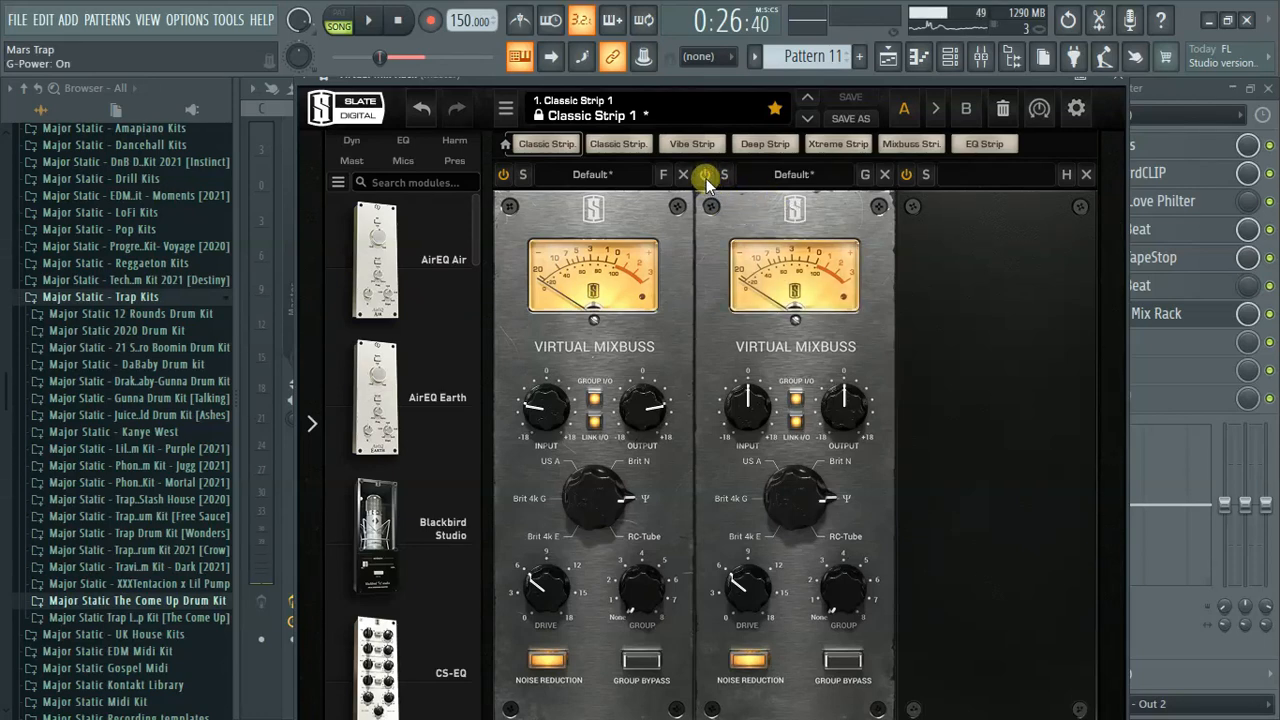
pyautogui.click(1160, 313)
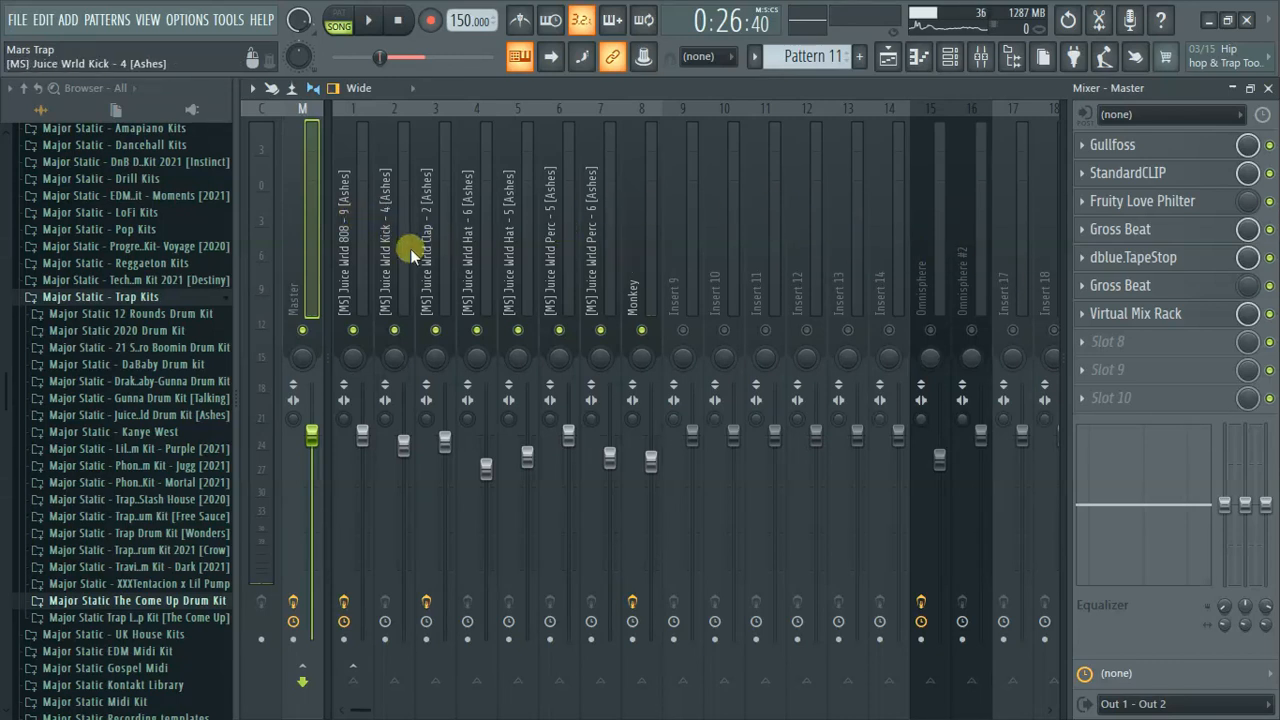
# Step: Look through the effect slots of the 808, kick, clap, hat and perc mixer tracks
pyautogui.click(374, 198)
pyautogui.click(355, 199)
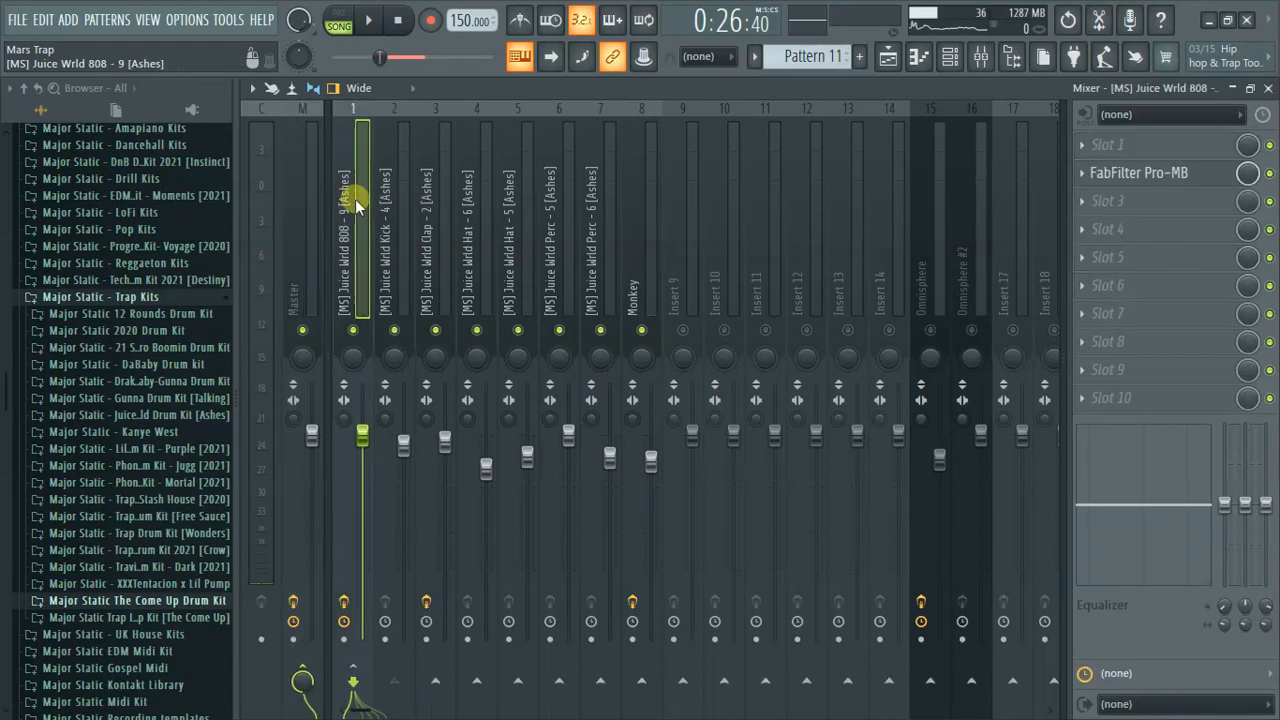
pyautogui.click(404, 220)
pyautogui.click(470, 215)
pyautogui.click(530, 204)
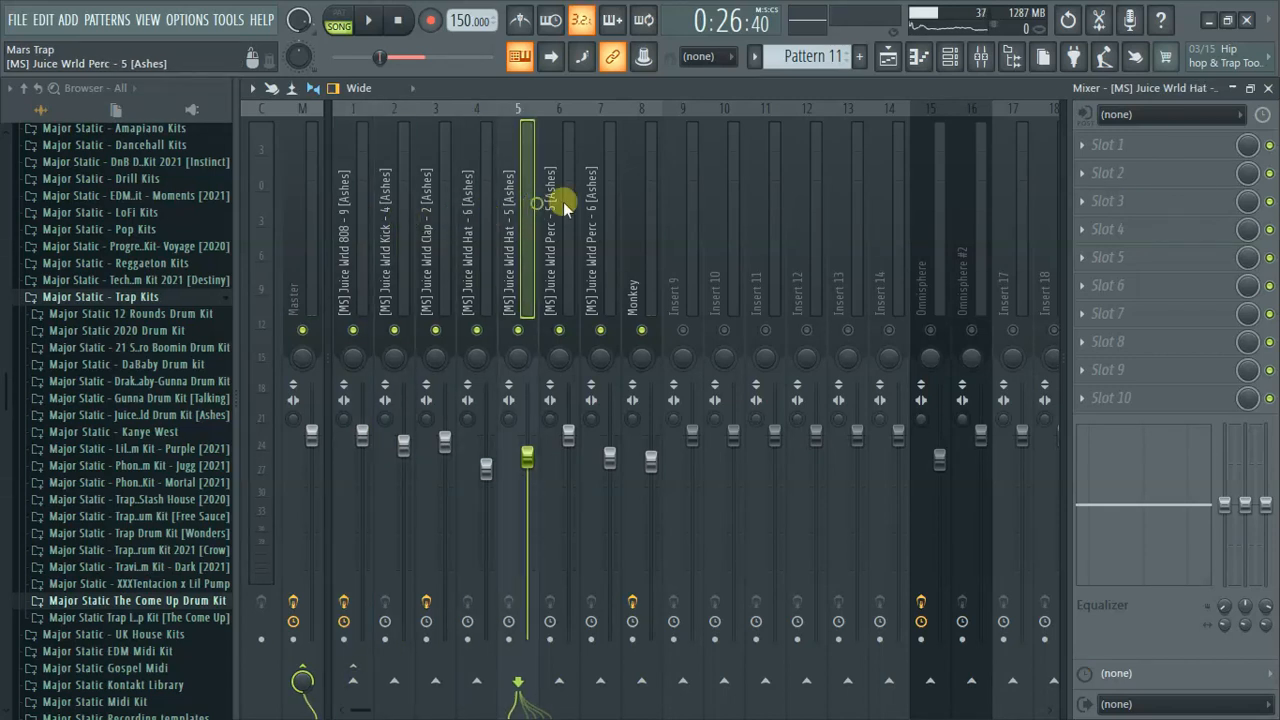
pyautogui.click(610, 202)
pyautogui.click(528, 209)
pyautogui.click(446, 215)
pyautogui.click(392, 221)
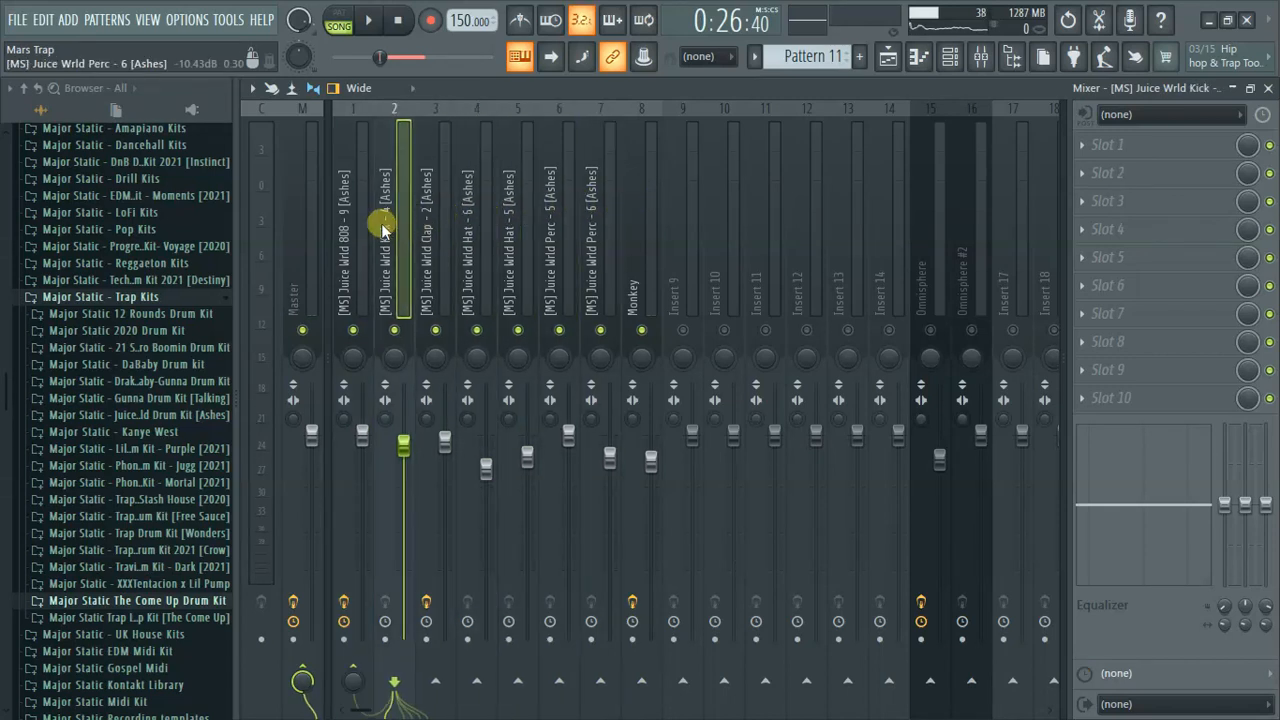
pyautogui.click(366, 222)
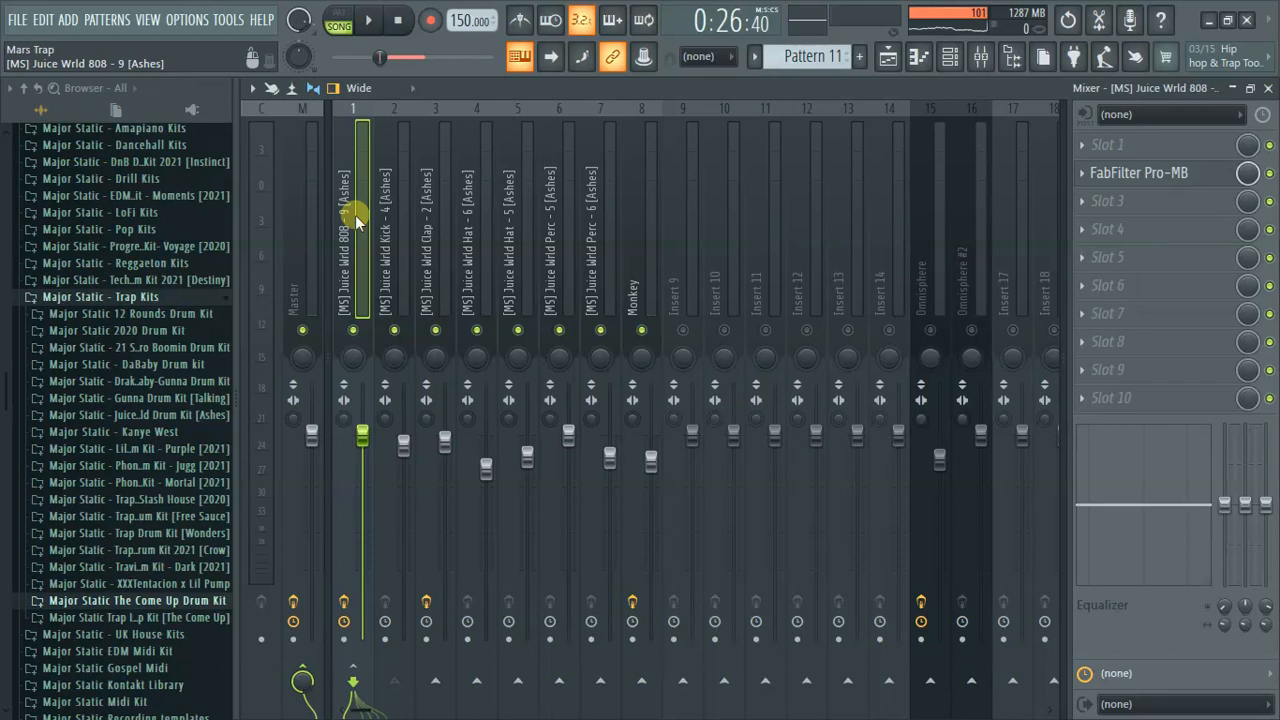
# Step: Show all channels in the Channel Rack, inspect the In Your kick sample, and close its sampler window
pyautogui.click(950, 56)
pyautogui.click(533, 88)
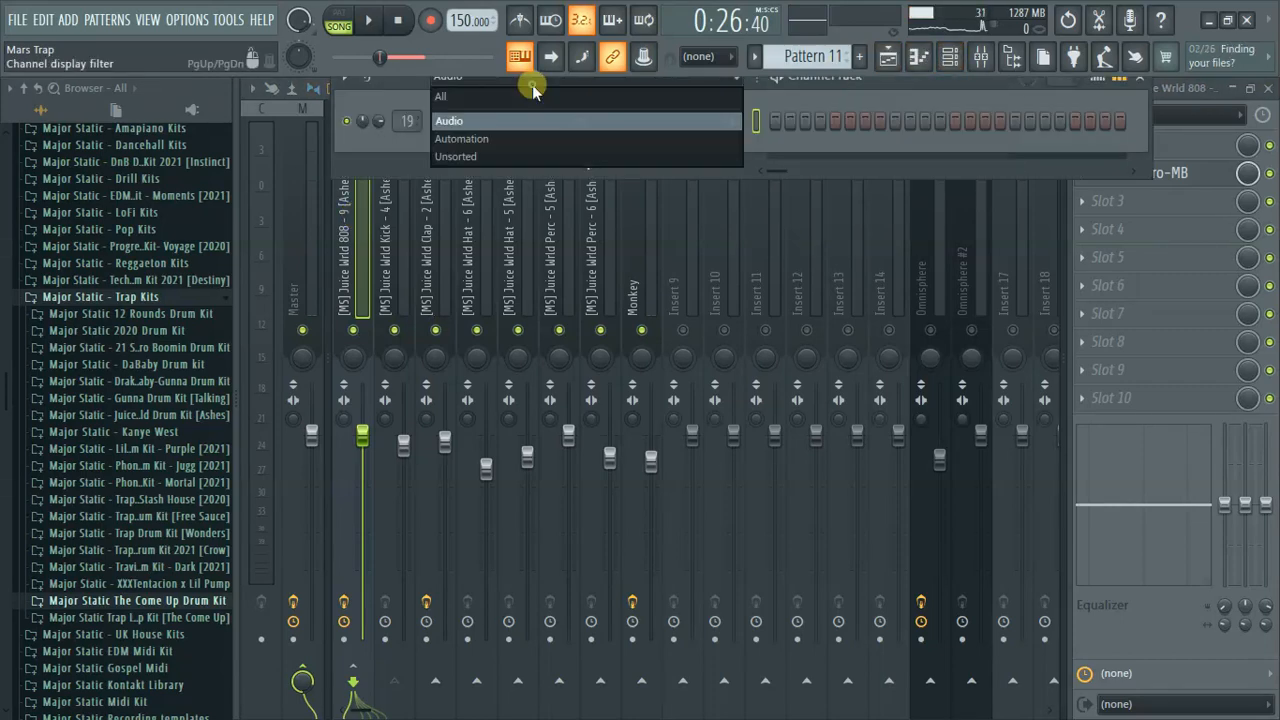
pyautogui.click(525, 103)
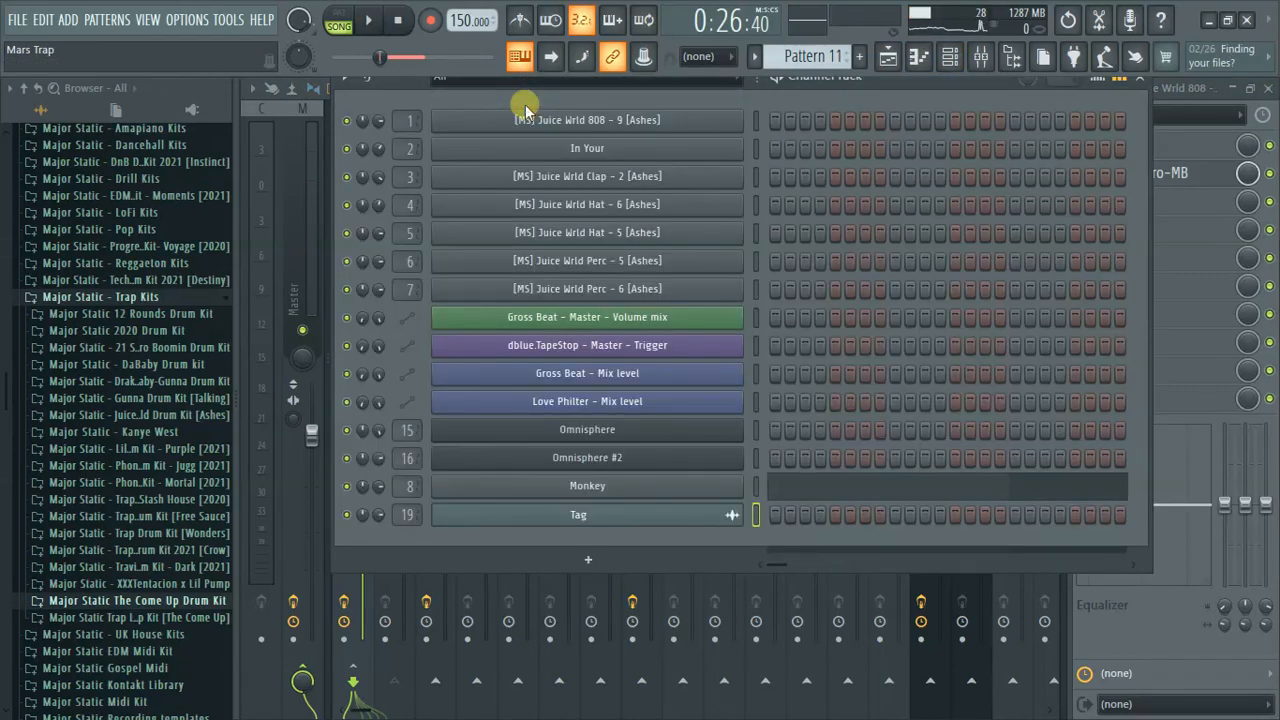
pyautogui.click(627, 160)
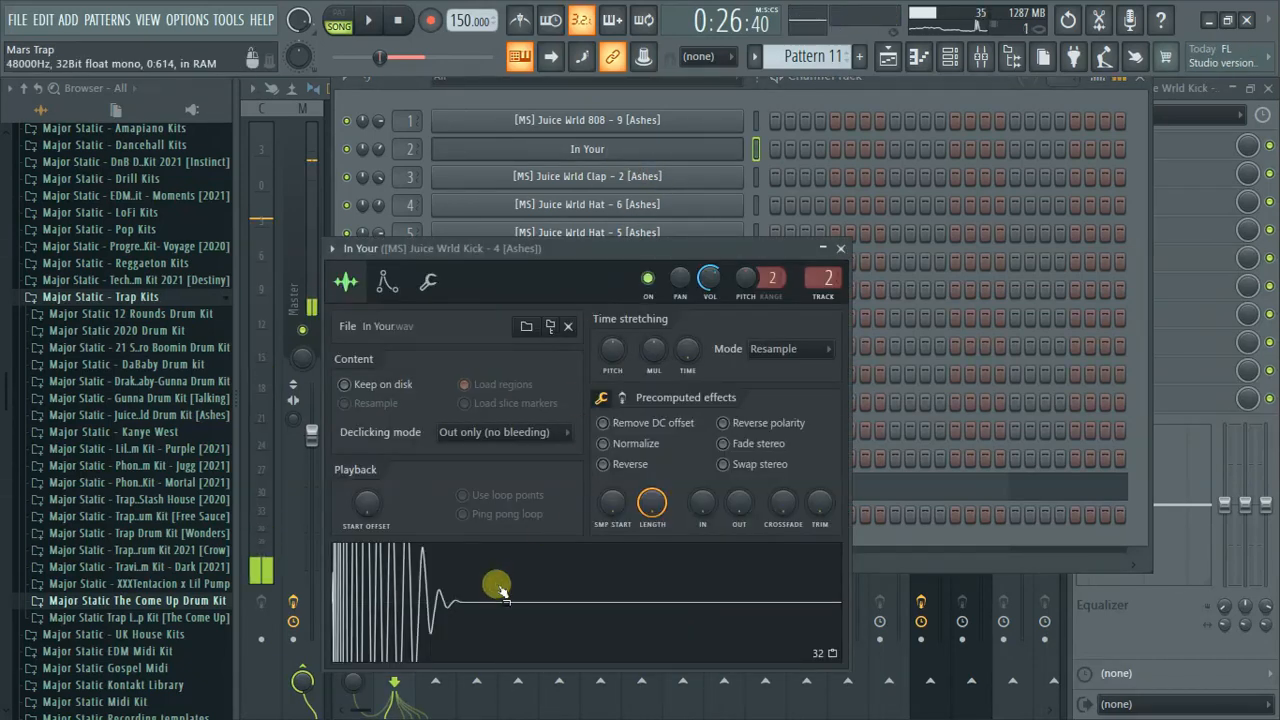
pyautogui.click(687, 148)
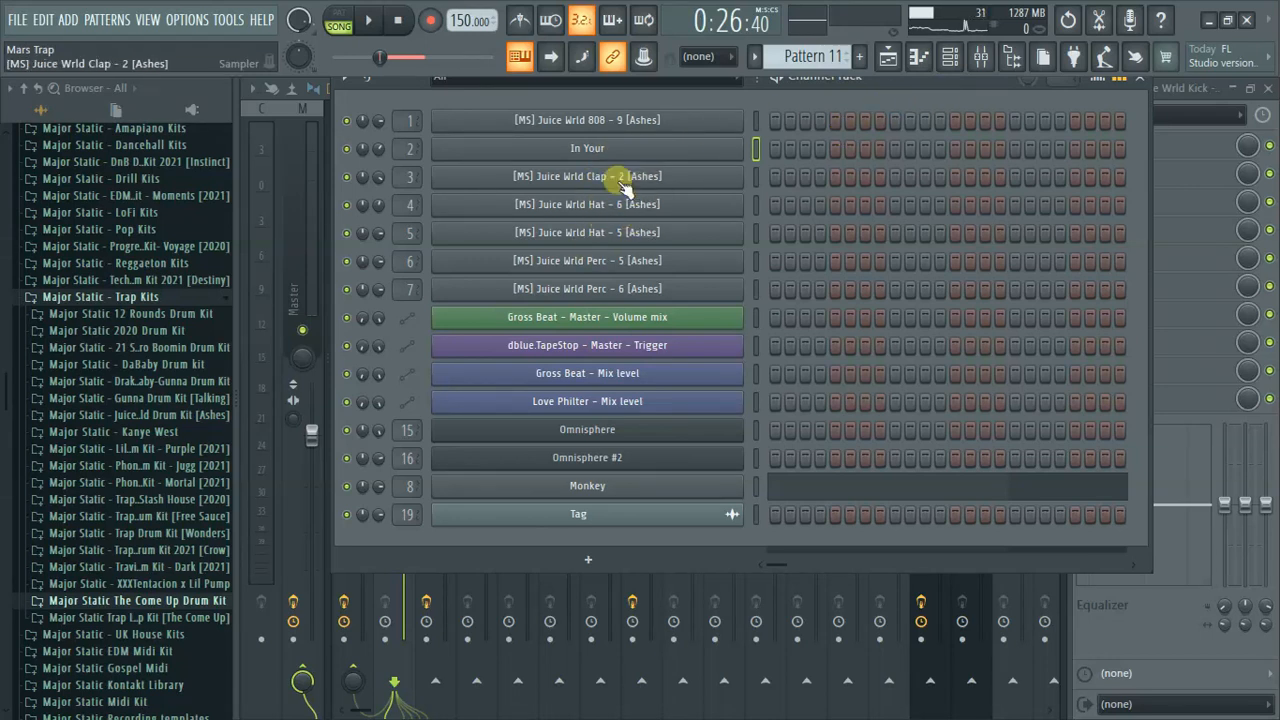
# Step: Open the Monkey channel's sampler, preview the sample, and return to the mixer with the Monkey track selected
pyautogui.click(586, 488)
pyautogui.moveTo(661, 250); pyautogui.dragTo(762, 172)
pyautogui.click(517, 518)
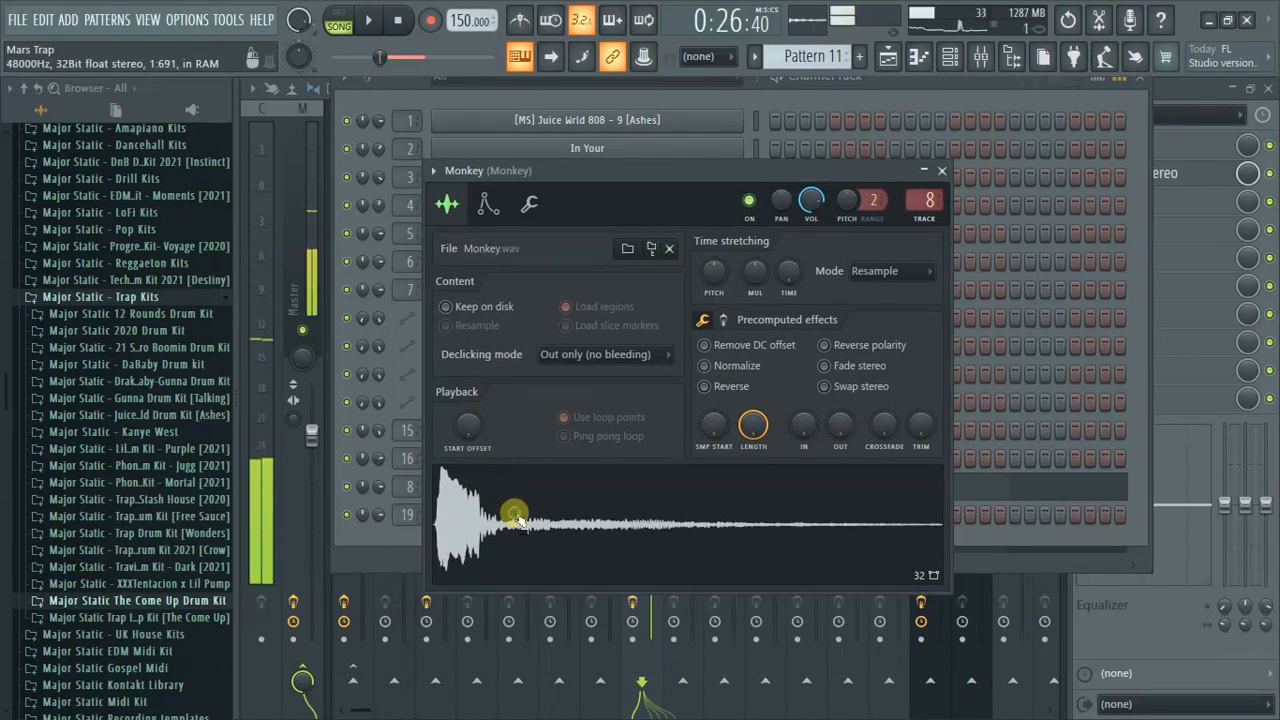
pyautogui.click(520, 493)
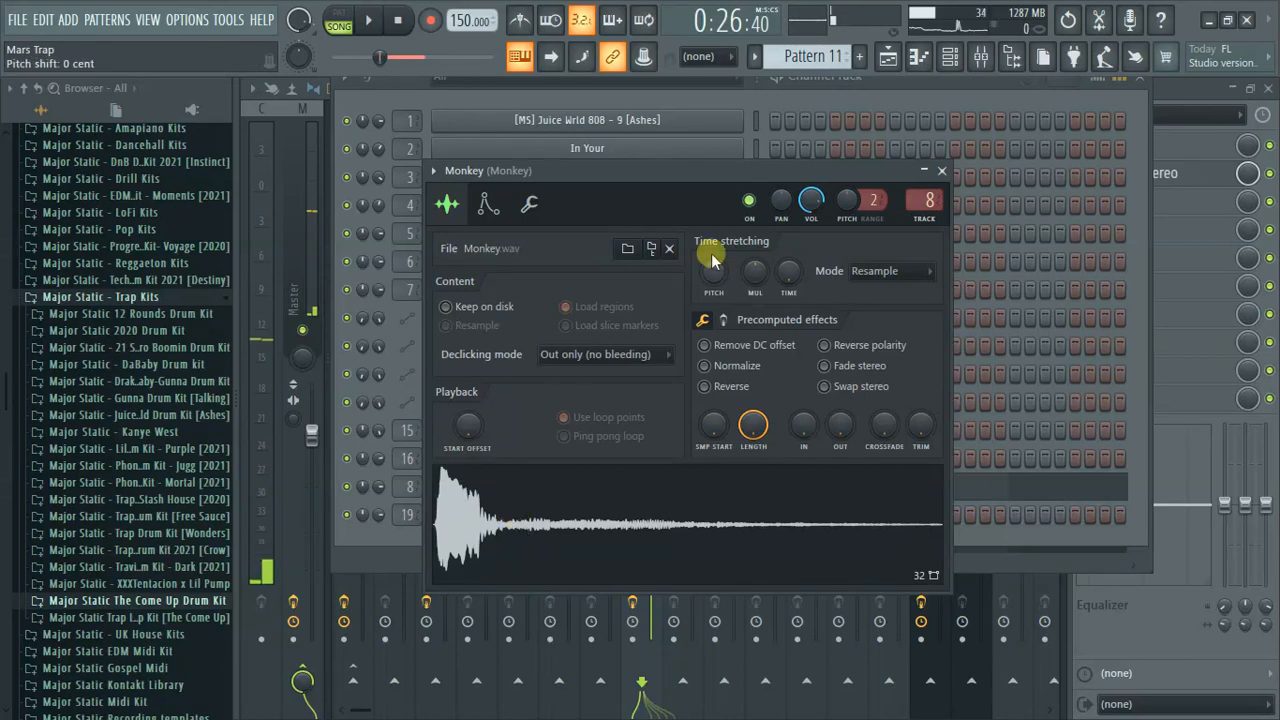
pyautogui.click(806, 94)
pyautogui.click(652, 487)
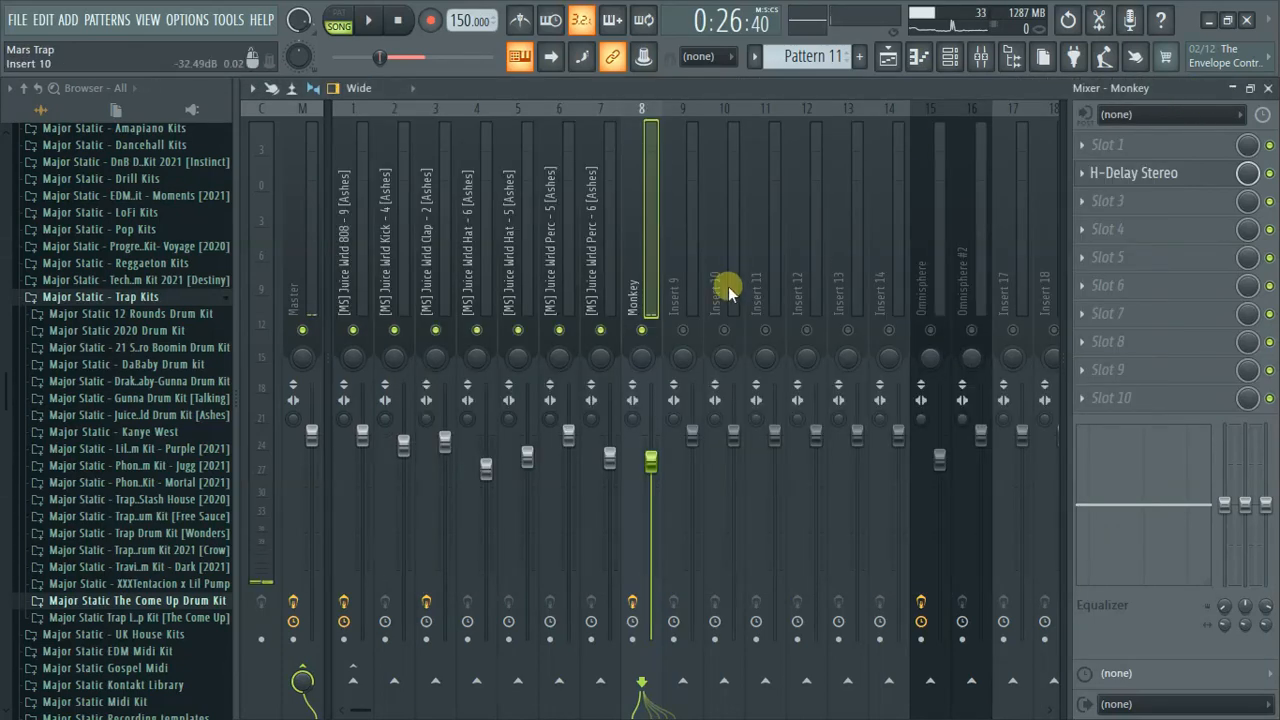
# Step: Open H-Delay Stereo on the Monkey track, set its Dry/Wet to 21, and turn Analog off
pyautogui.click(1160, 173)
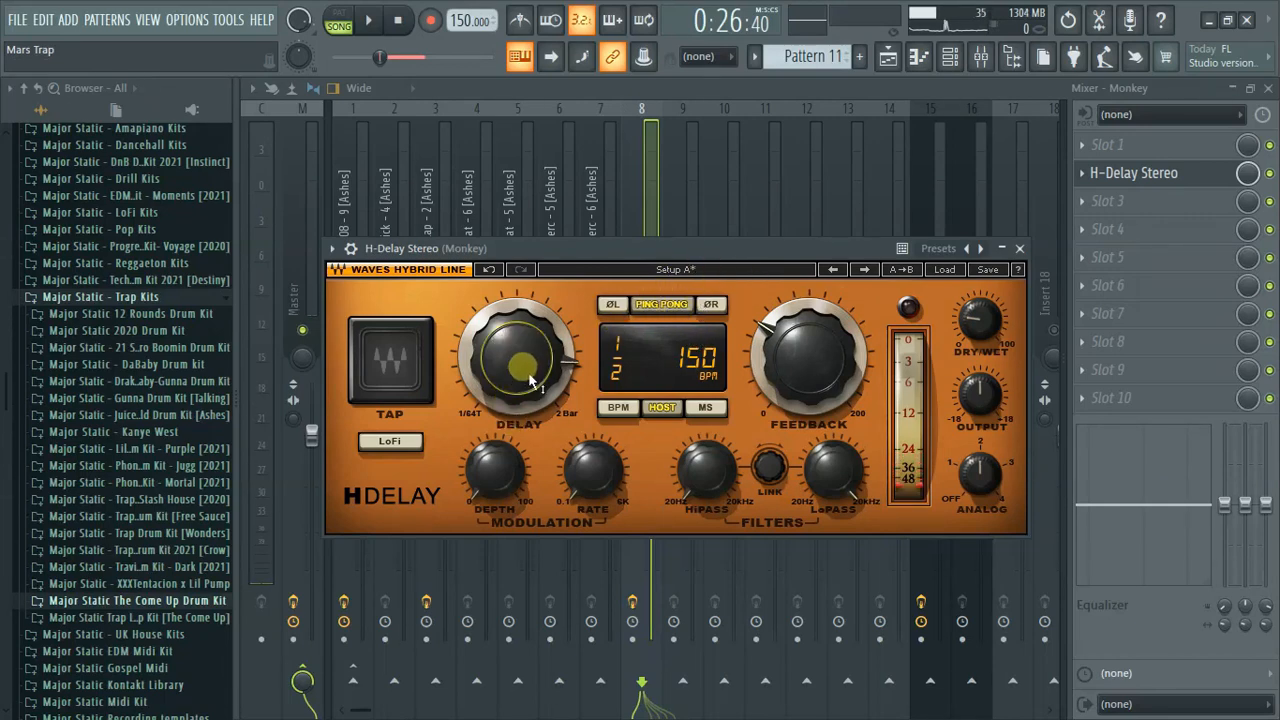
pyautogui.moveTo(982, 330)
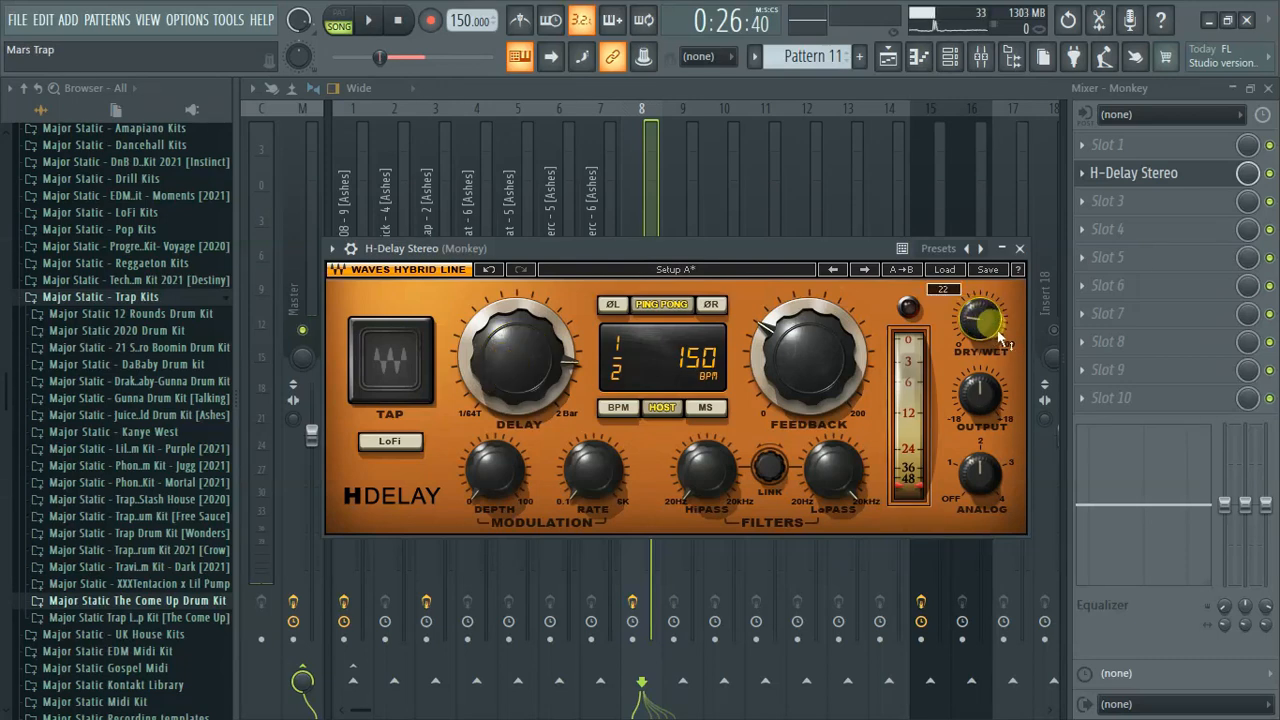
pyautogui.moveTo(982, 330)
pyautogui.mouseDown()
pyautogui.moveTo(982, 265)
pyautogui.moveTo(982, 326)
pyautogui.mouseUp()
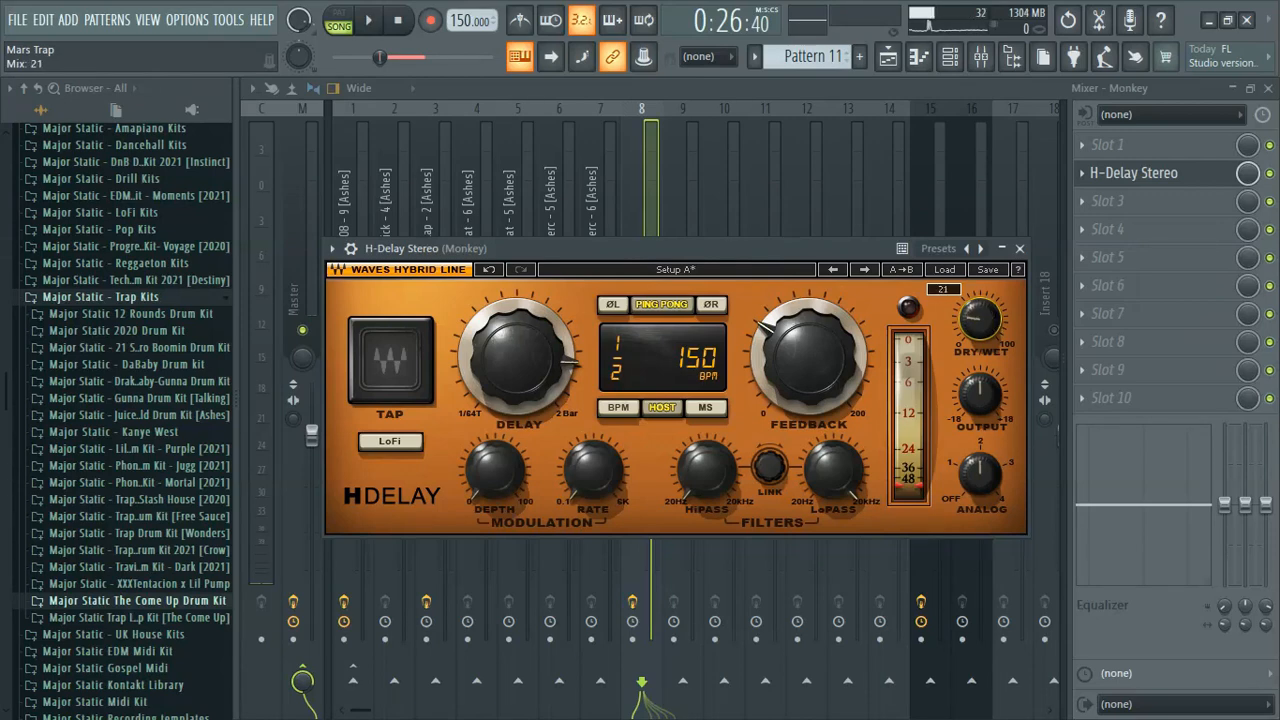
pyautogui.moveTo(982, 326); pyautogui.dragTo(982, 327)
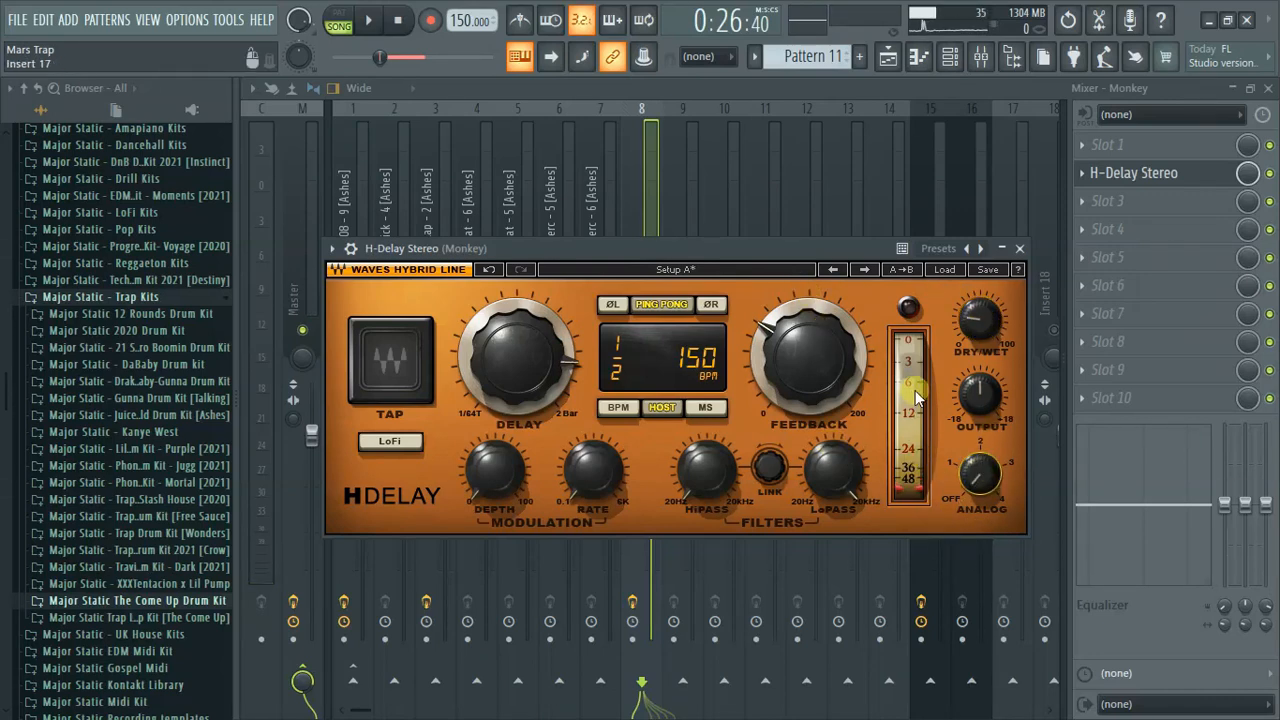
# Step: Listen to the section for the Monkey sound's delay, and close H-Delay Stereo
pyautogui.press('space')
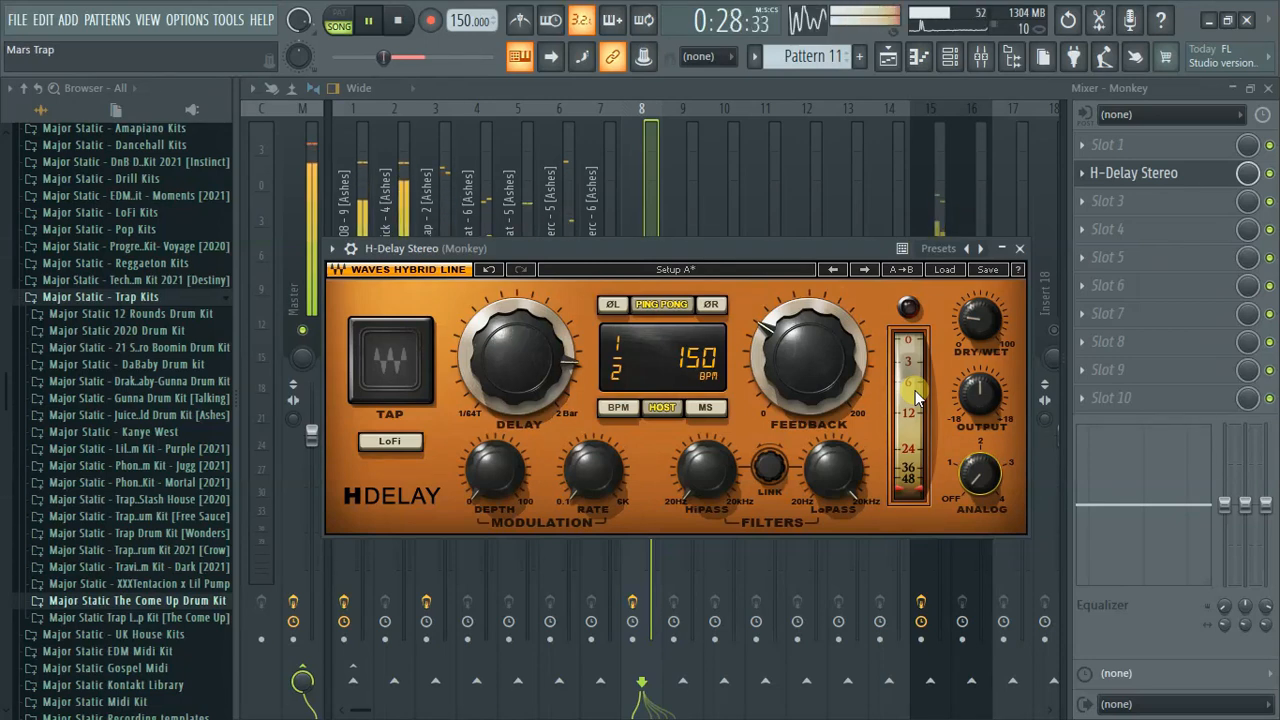
pyautogui.click(1166, 172)
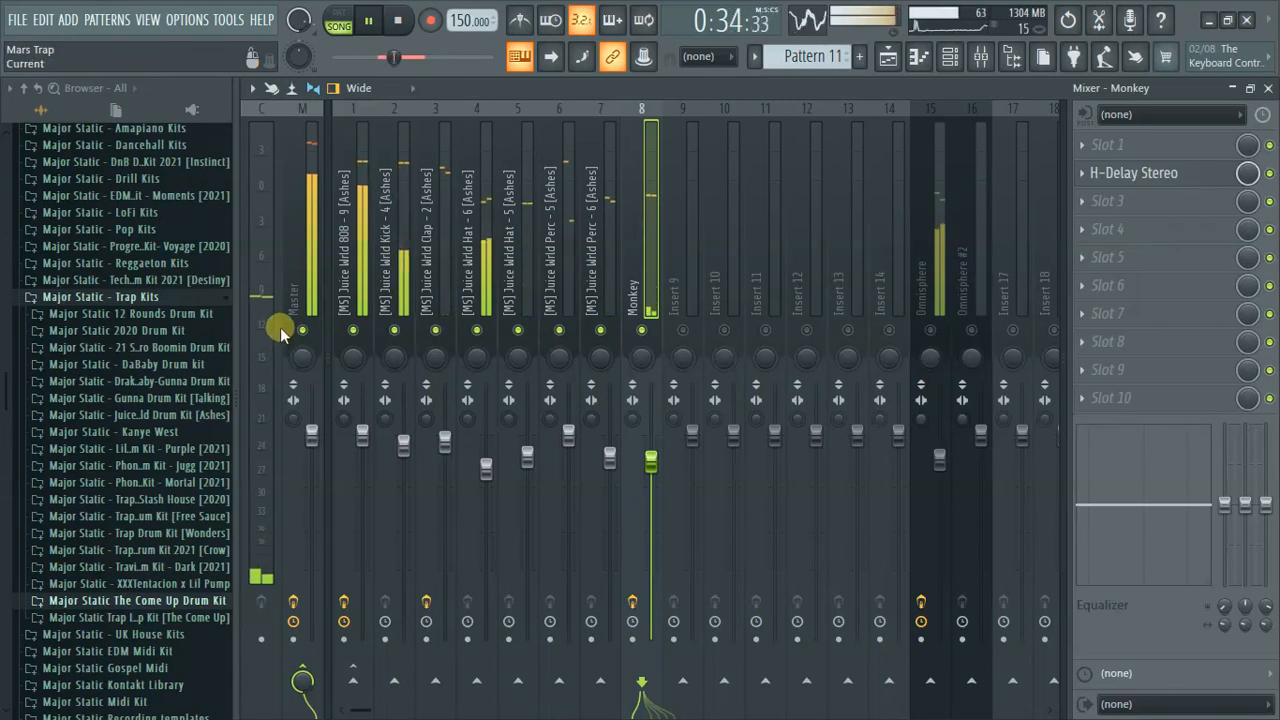
pyautogui.press('space')
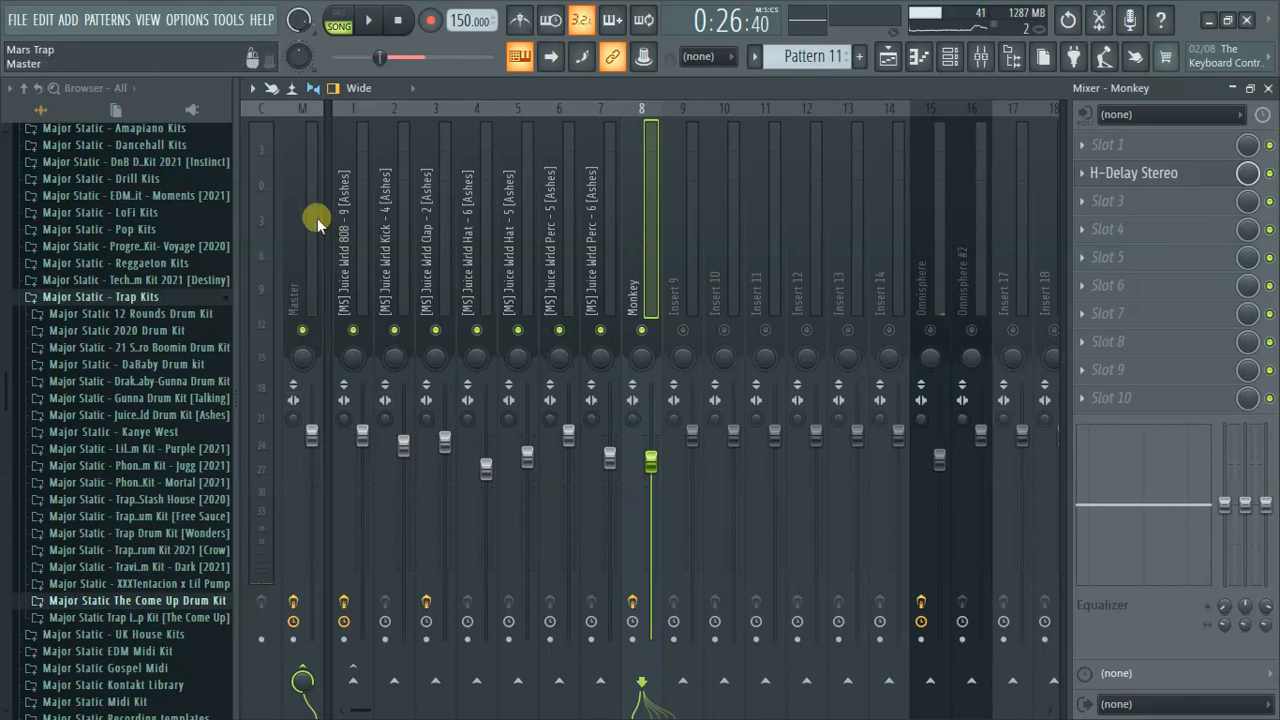
# Step: Check the effect slots of the 808, kick and clap tracks, and review the channel list before returning to the mixer
pyautogui.click(363, 223)
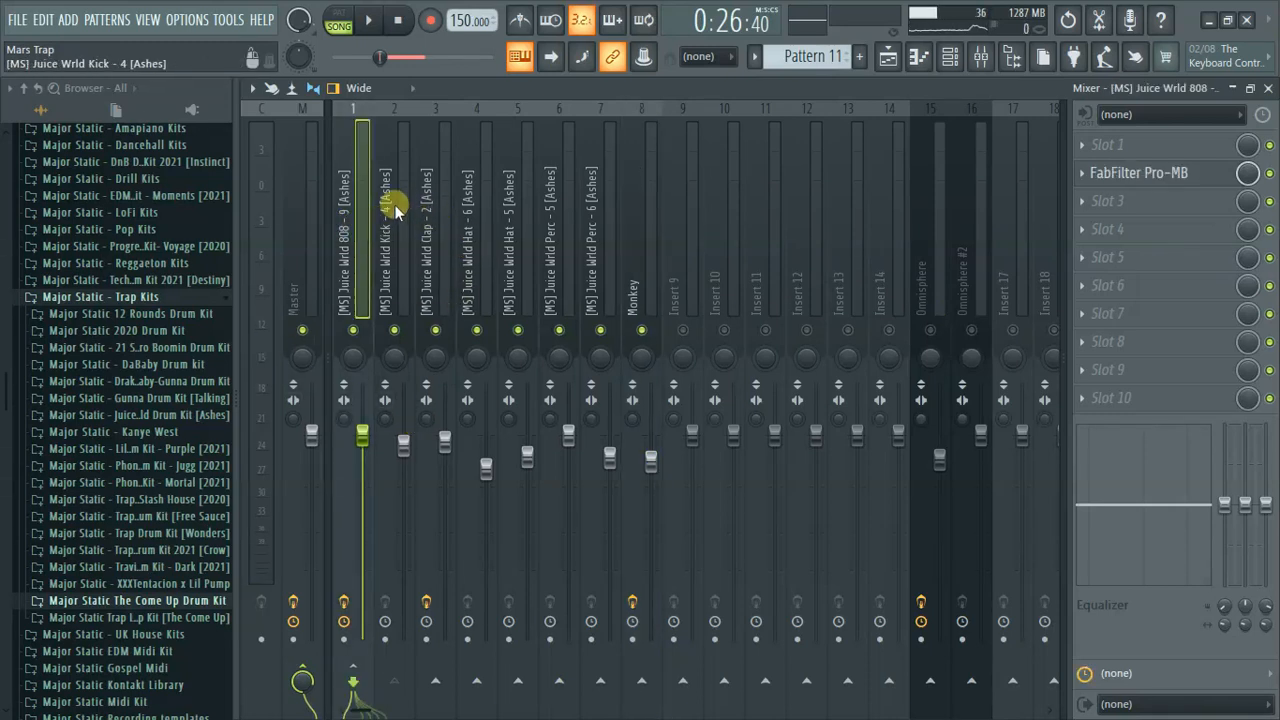
pyautogui.click(395, 205)
pyautogui.click(448, 202)
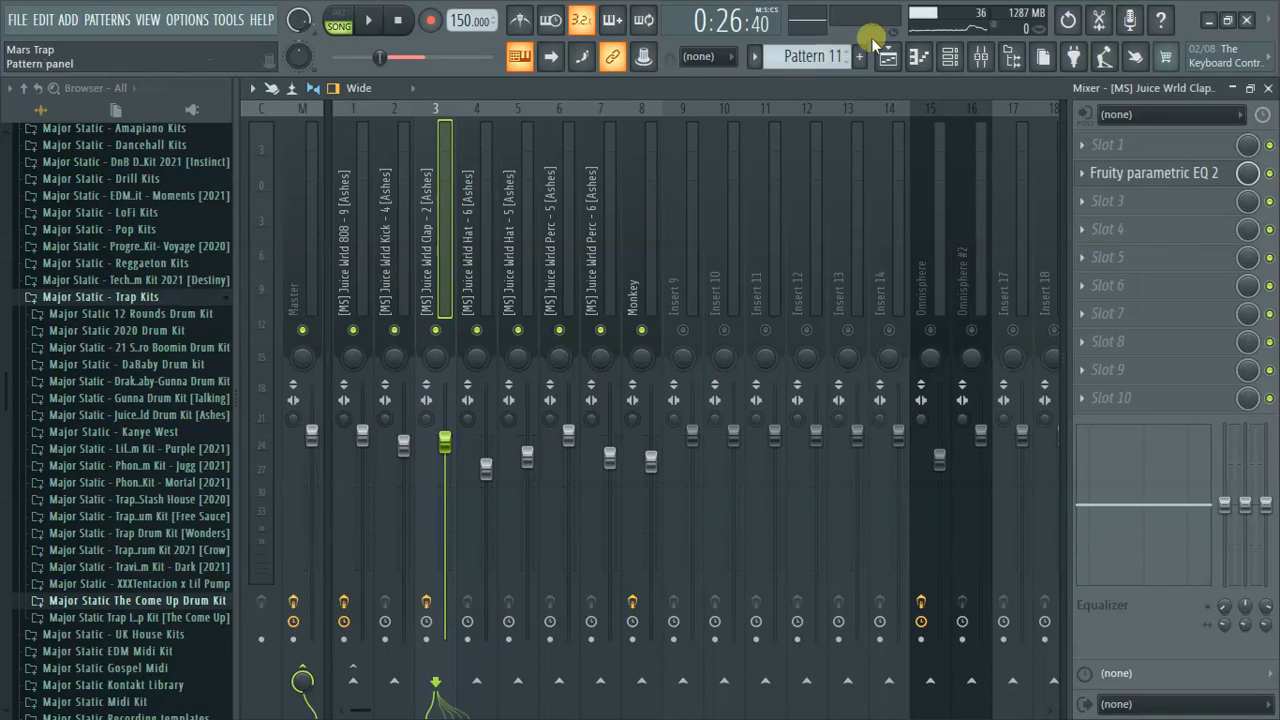
pyautogui.click(950, 56)
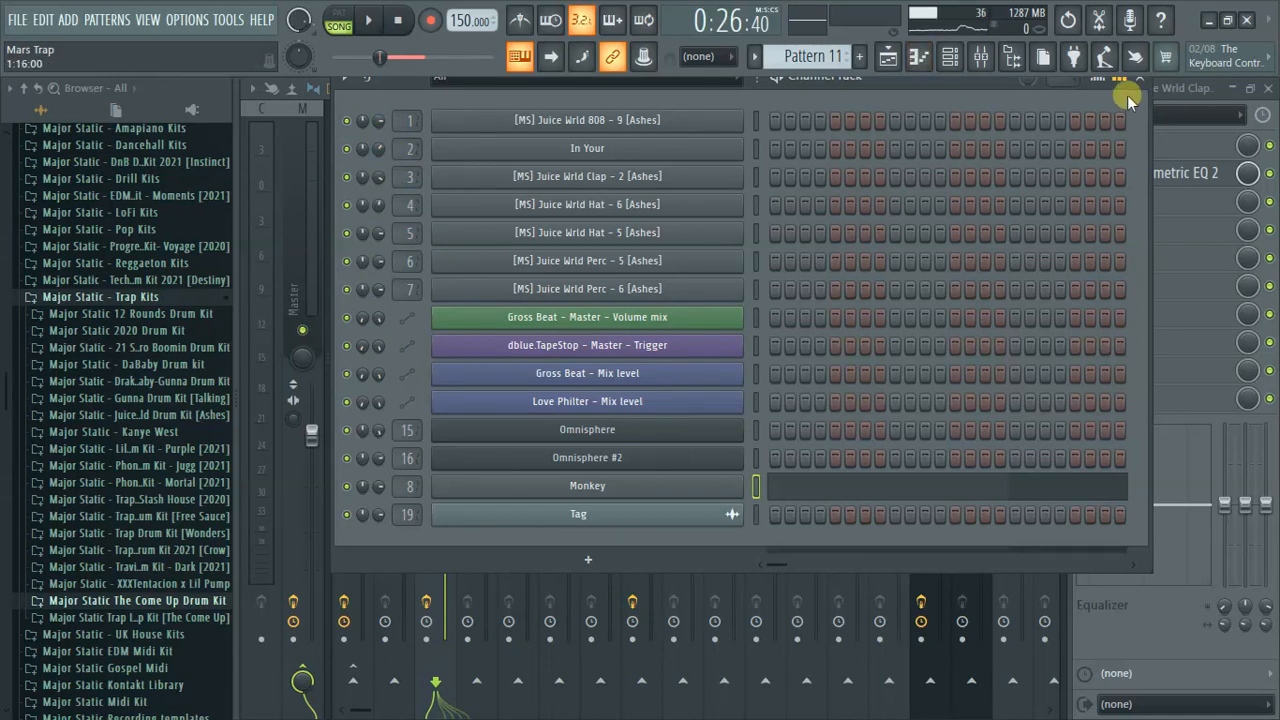
pyautogui.click(980, 56)
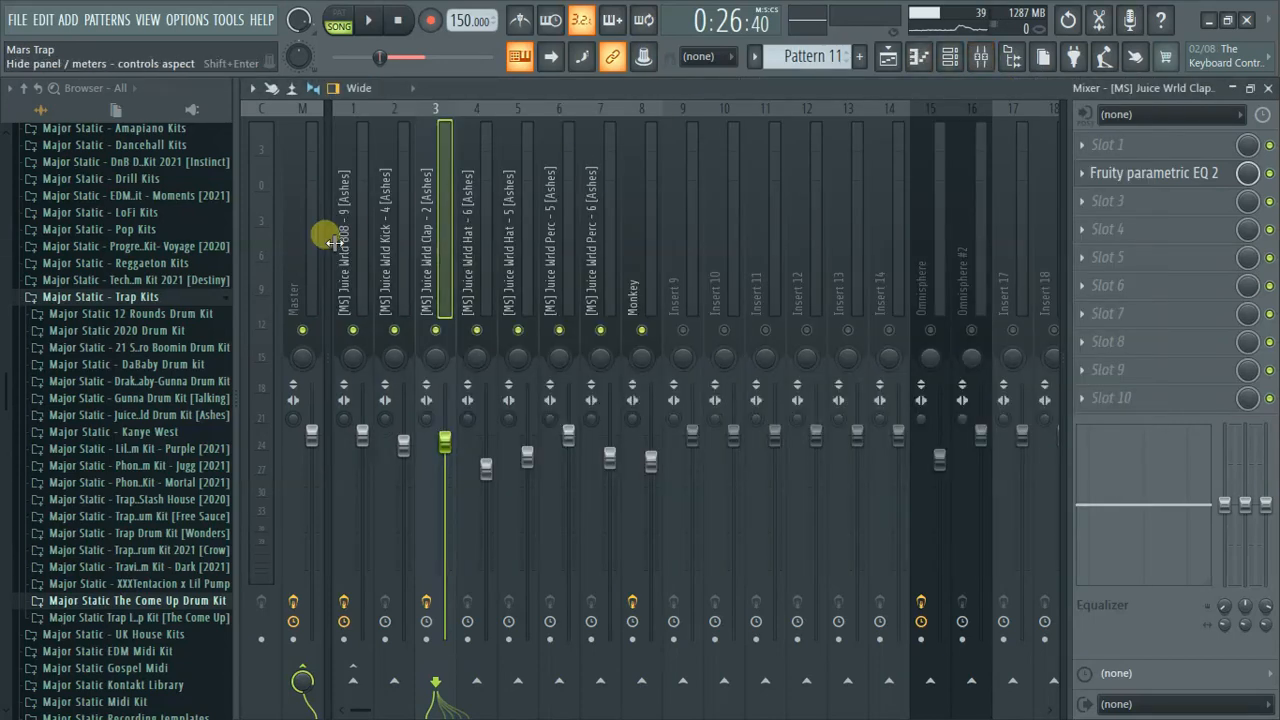
# Step: Compare the effect slots of the 808 and kick tracks, and view the 808's FabFilter Pro-MB band settings
pyautogui.click(370, 192)
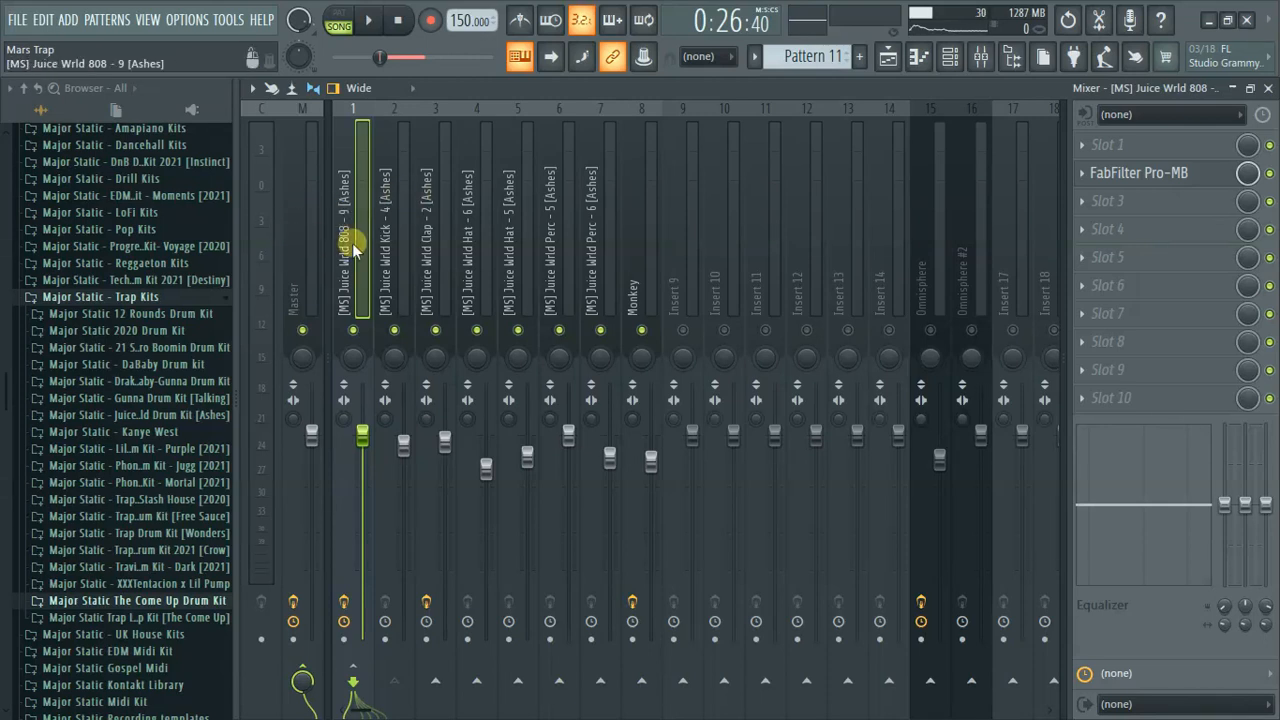
pyautogui.click(409, 235)
pyautogui.click(352, 232)
pyautogui.click(390, 229)
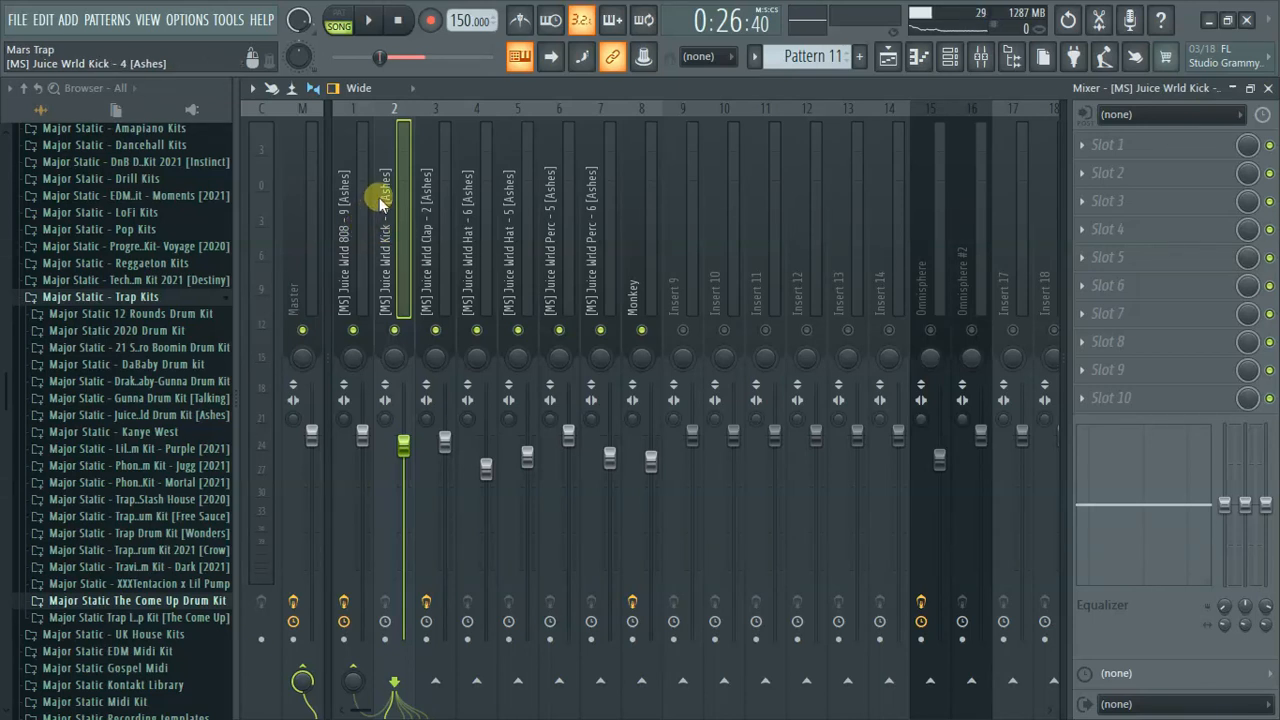
pyautogui.click(363, 198)
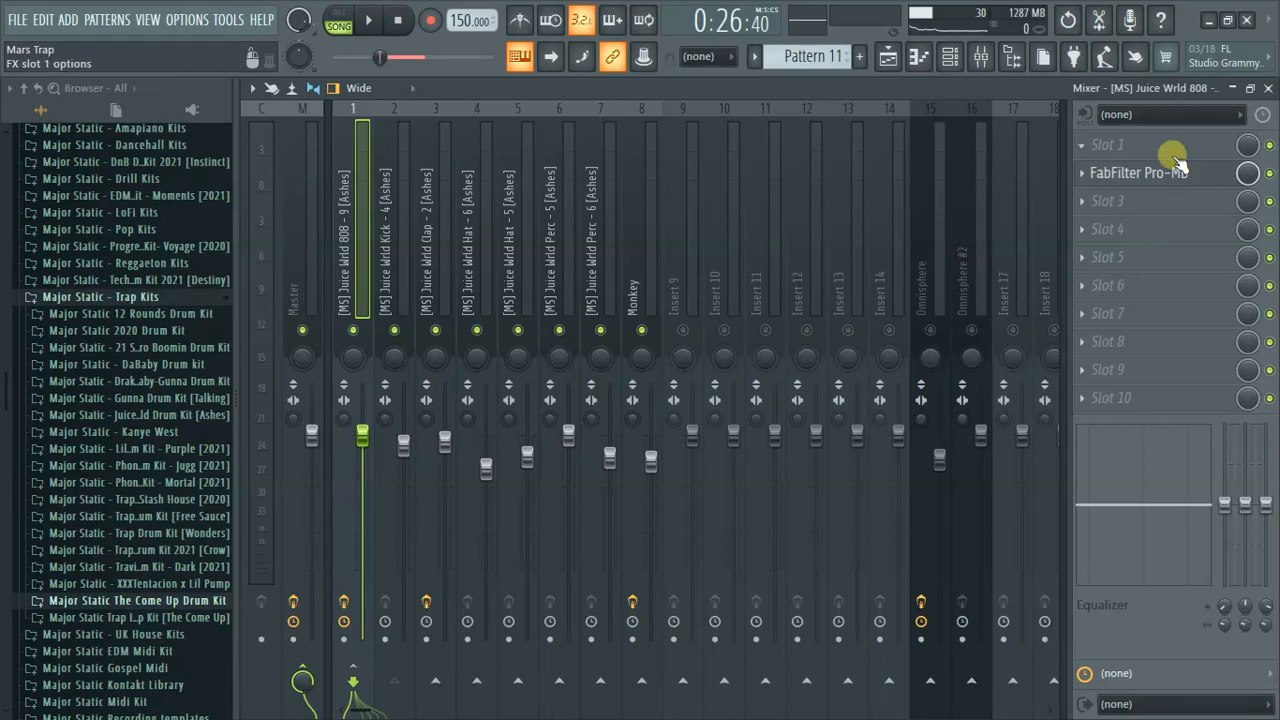
pyautogui.click(1100, 172)
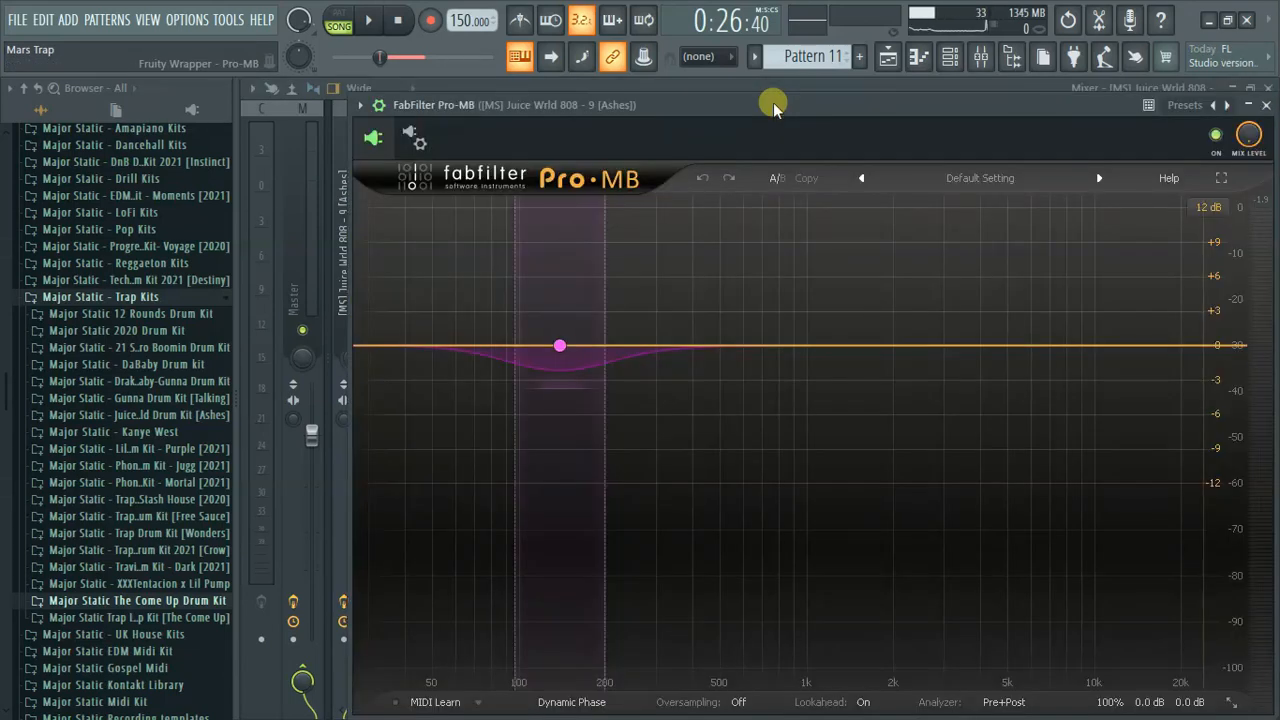
pyautogui.click(1266, 105)
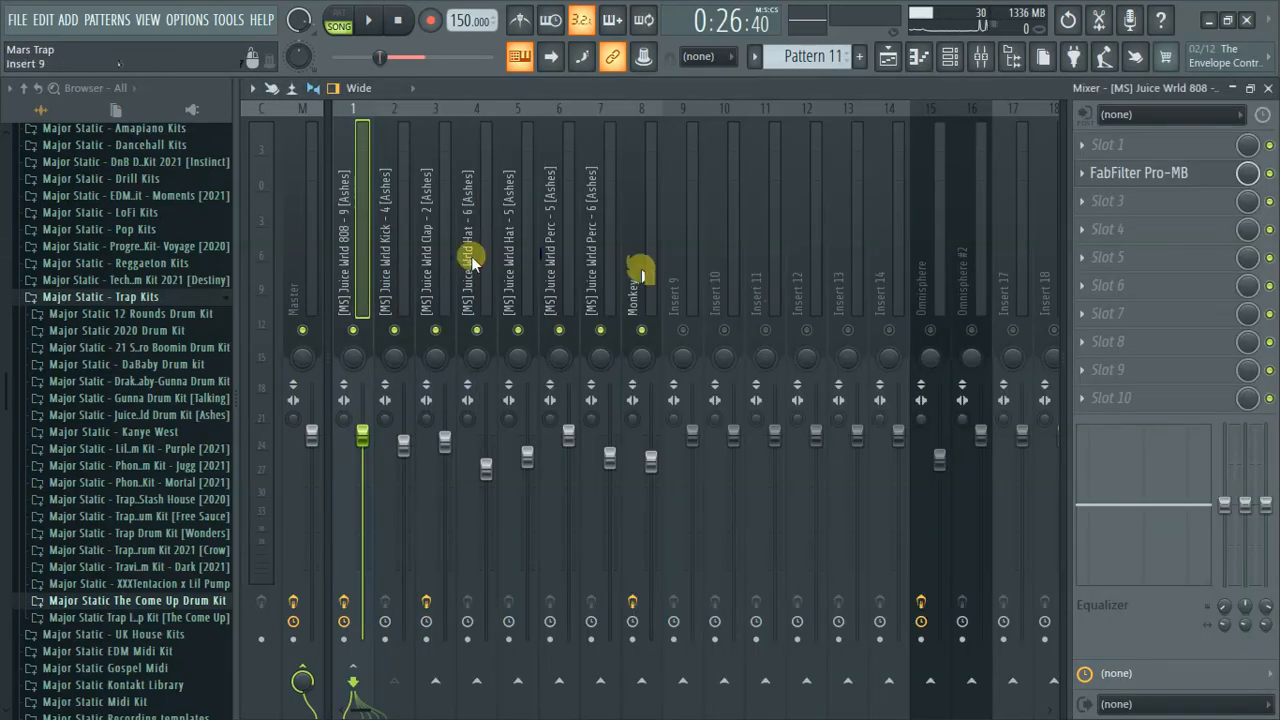
# Step: Mute the clap, both hats, both percs and the Monkey track, keeping only the 808 and kick active
pyautogui.click(392, 222)
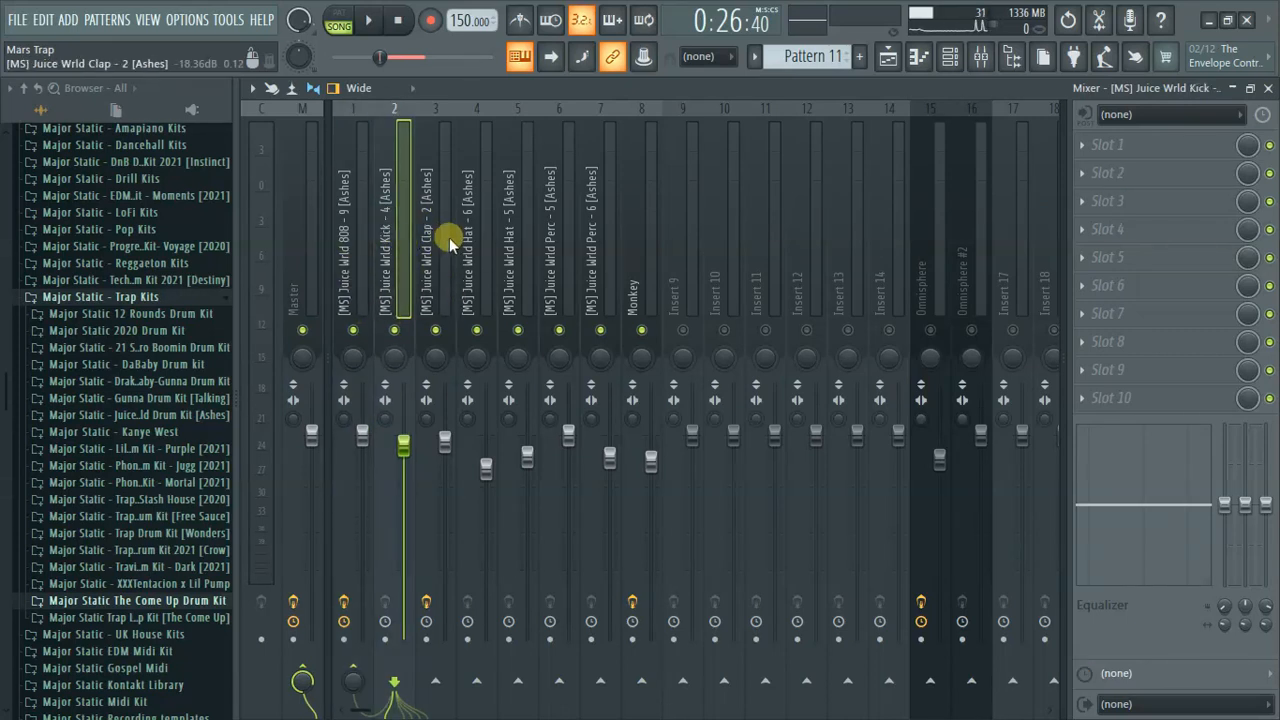
pyautogui.click(344, 226)
pyautogui.click(436, 330)
pyautogui.click(474, 330)
pyautogui.click(524, 330)
pyautogui.click(586, 329)
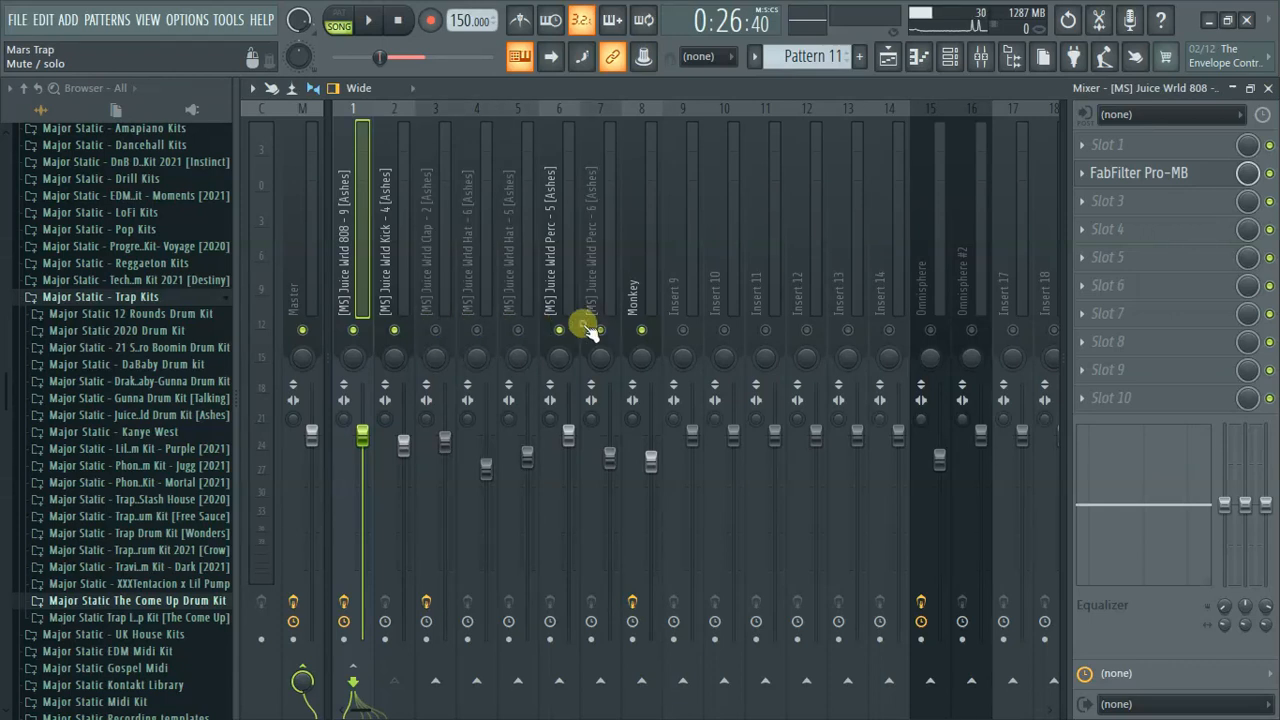
pyautogui.click(641, 330)
pyautogui.click(552, 330)
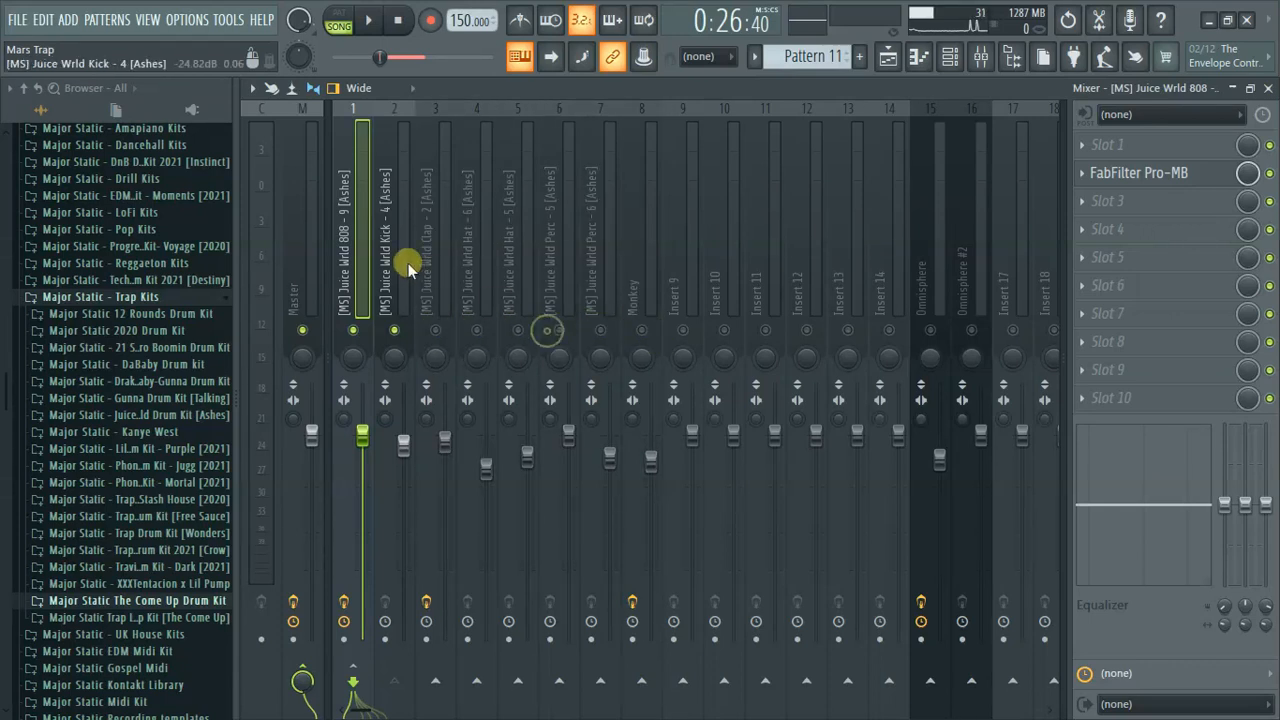
# Step: Play the 808 and kick together while watching FabFilter Pro-MB on the 808 track, and close the plugin
pyautogui.click(377, 243)
pyautogui.click(359, 223)
pyautogui.click(1188, 175)
pyautogui.press('space')
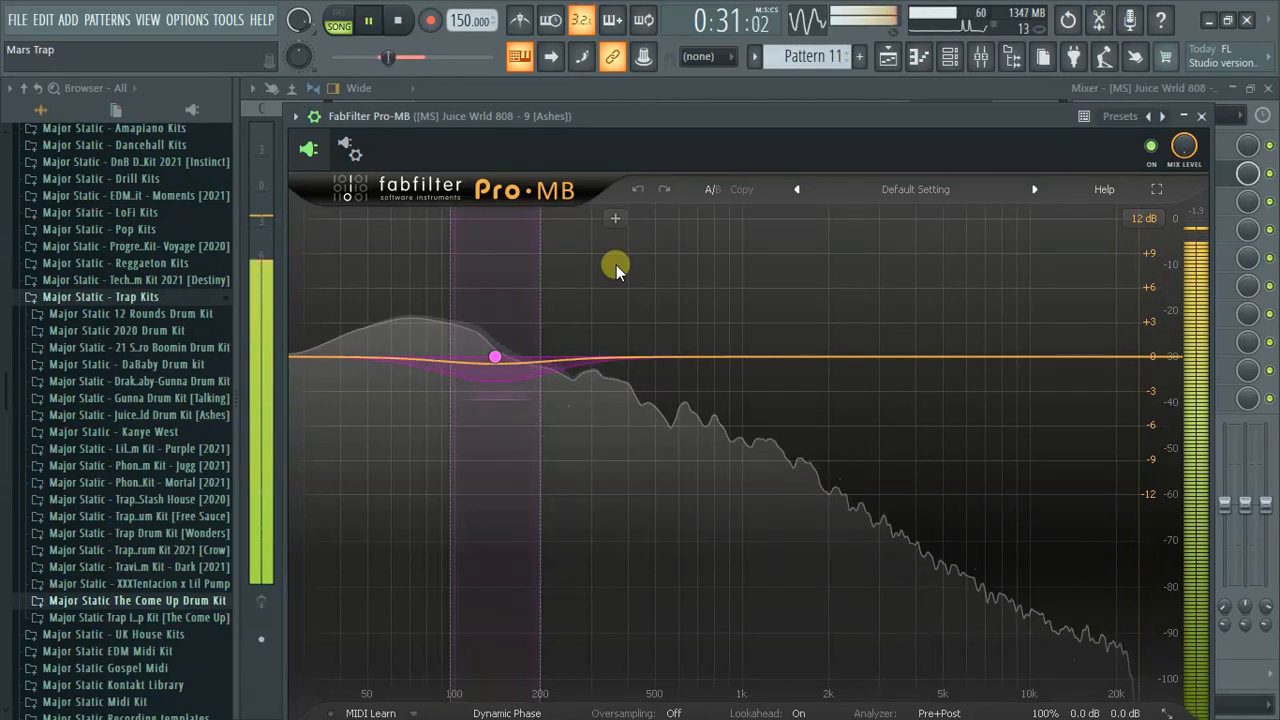
pyautogui.press('space')
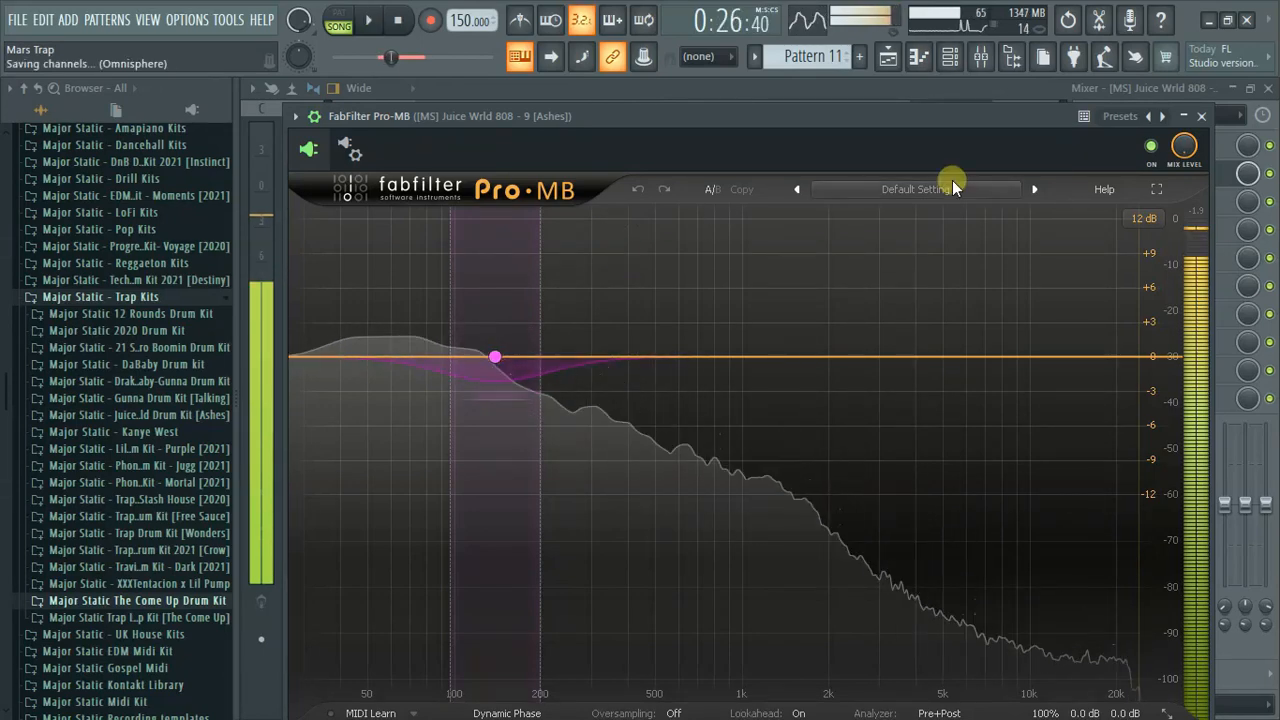
pyautogui.click(1203, 116)
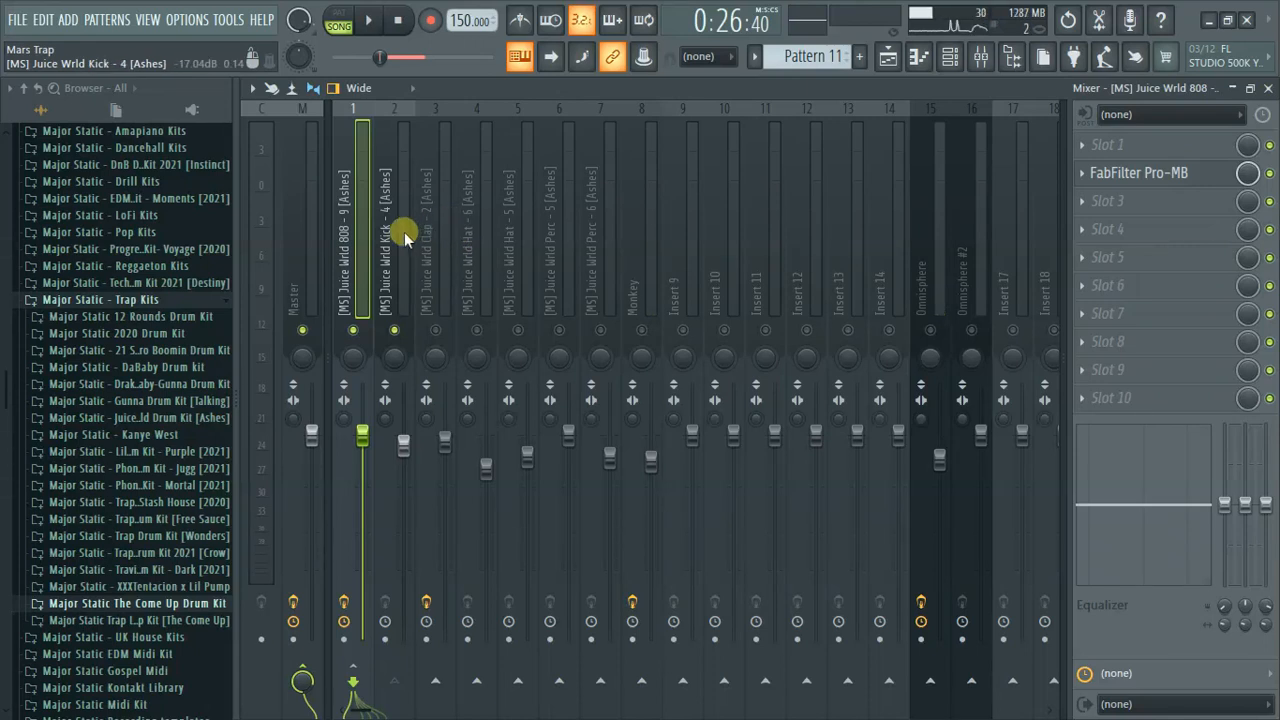
# Step: Unmute the clap, both hat tracks and both perc tracks in the mixer
pyautogui.click(436, 328)
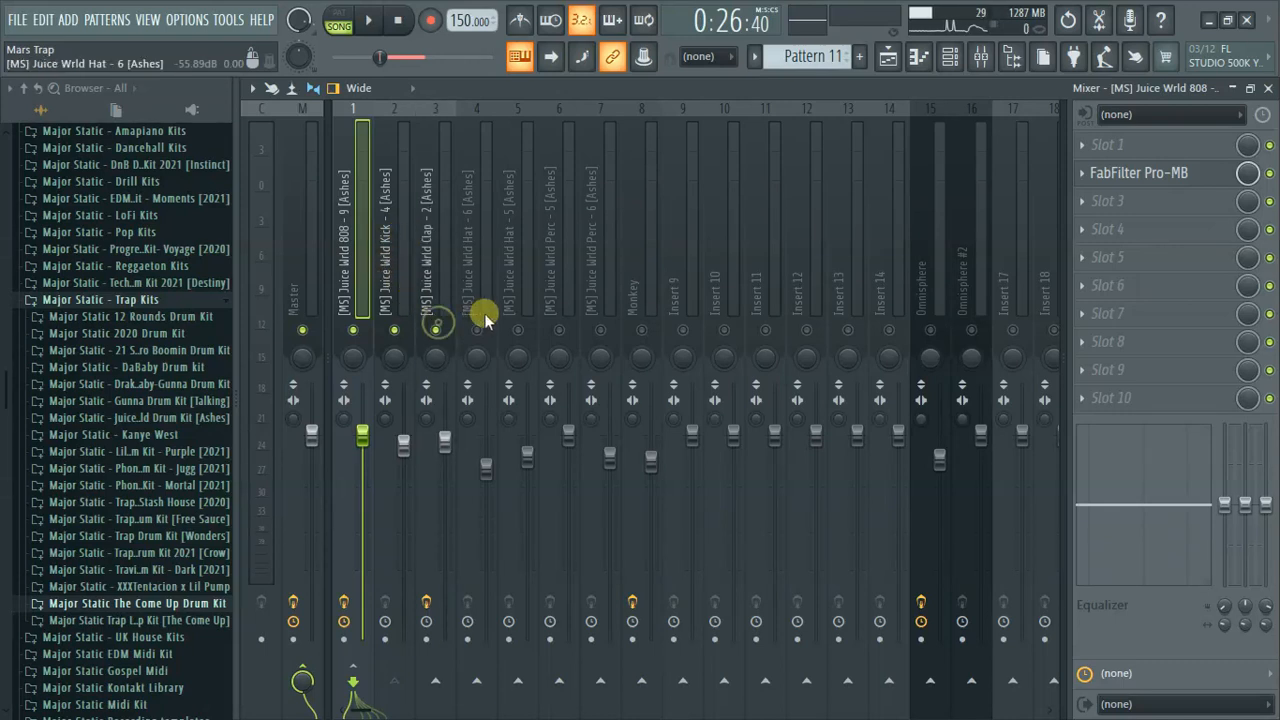
pyautogui.click(484, 314)
pyautogui.click(477, 328)
pyautogui.click(518, 327)
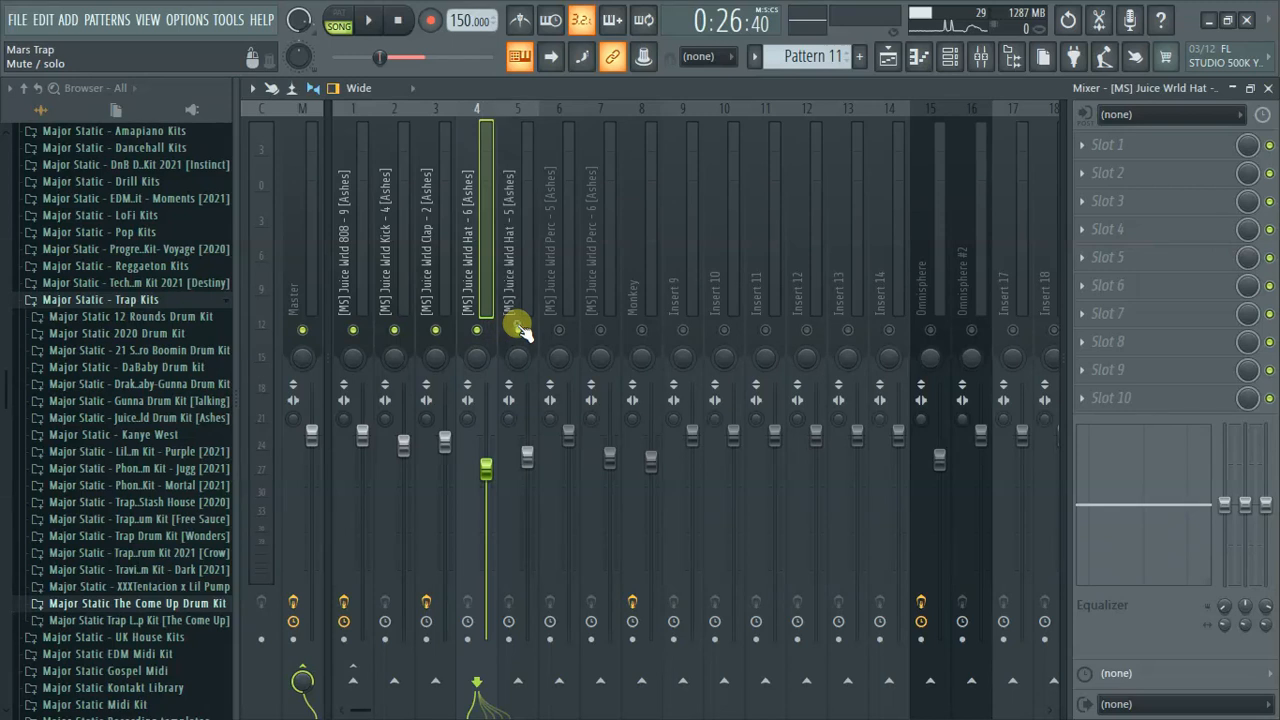
pyautogui.click(551, 270)
pyautogui.click(558, 328)
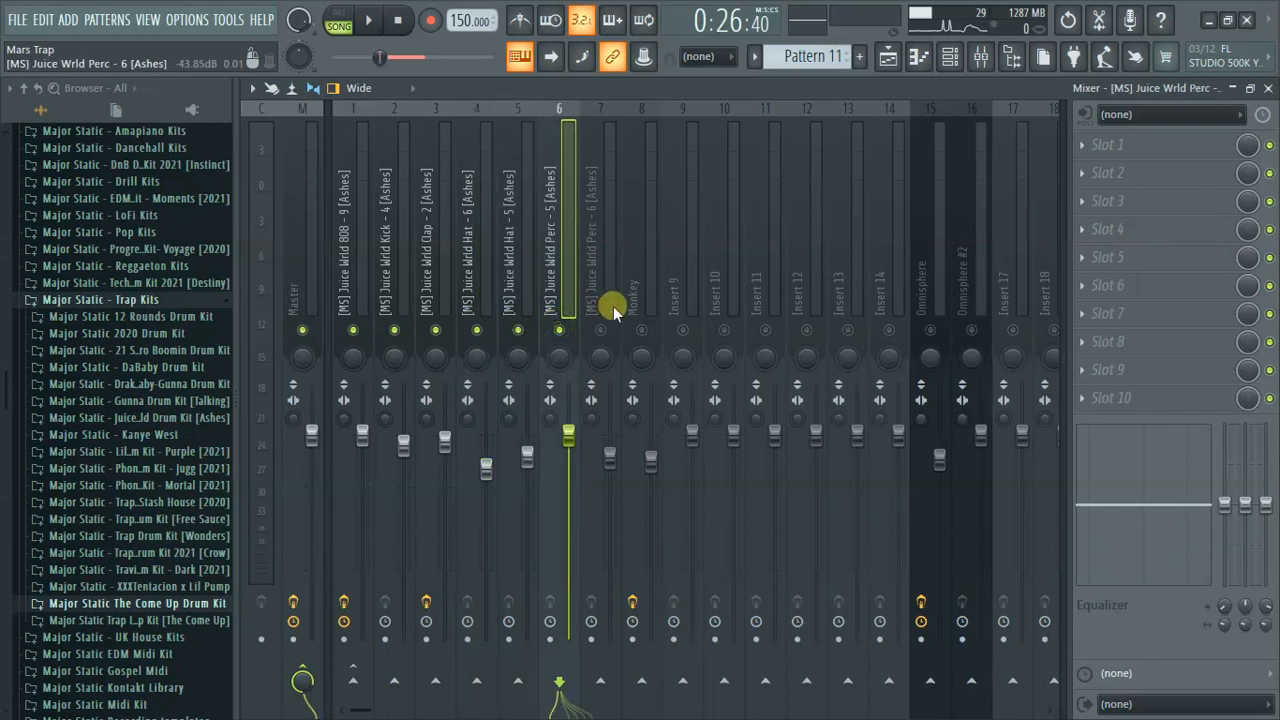
pyautogui.click(601, 328)
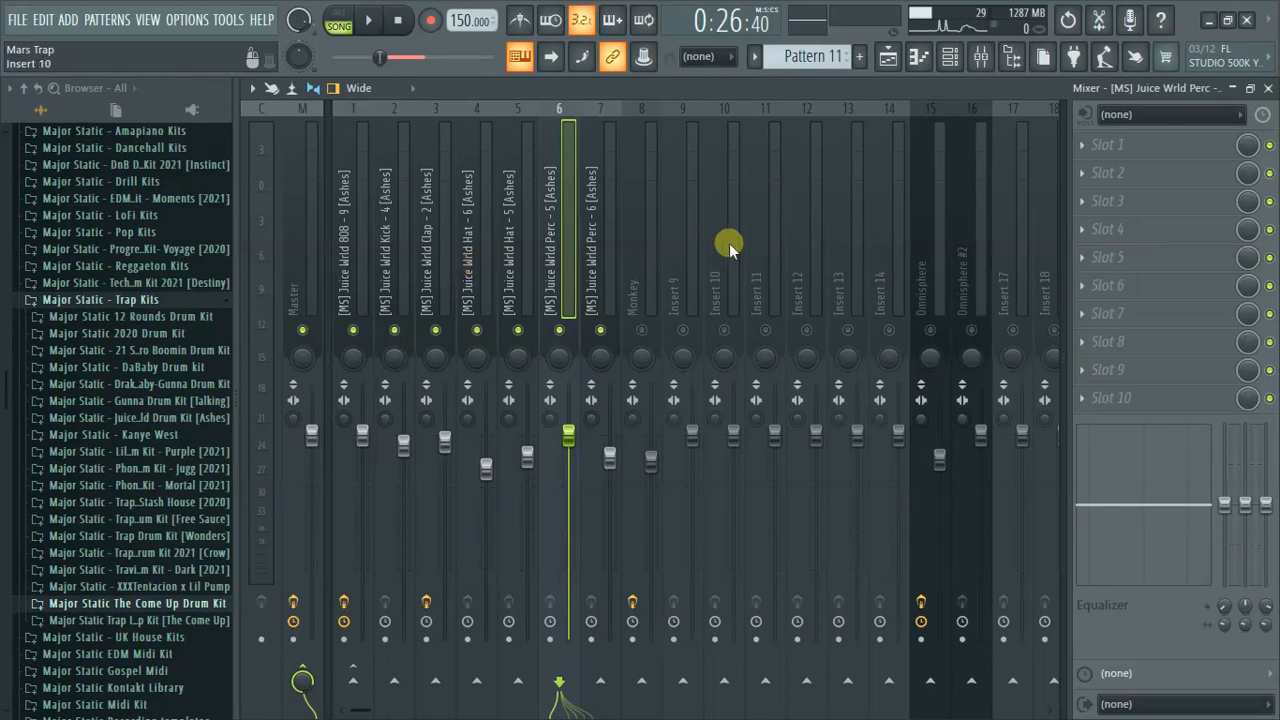
# Step: Solo the Omnisphere track and bypass its BT Stereo Imager, SSL Native X-Saturator, Fruity parametric EQ 2 and Little Radiator
pyautogui.click(927, 256)
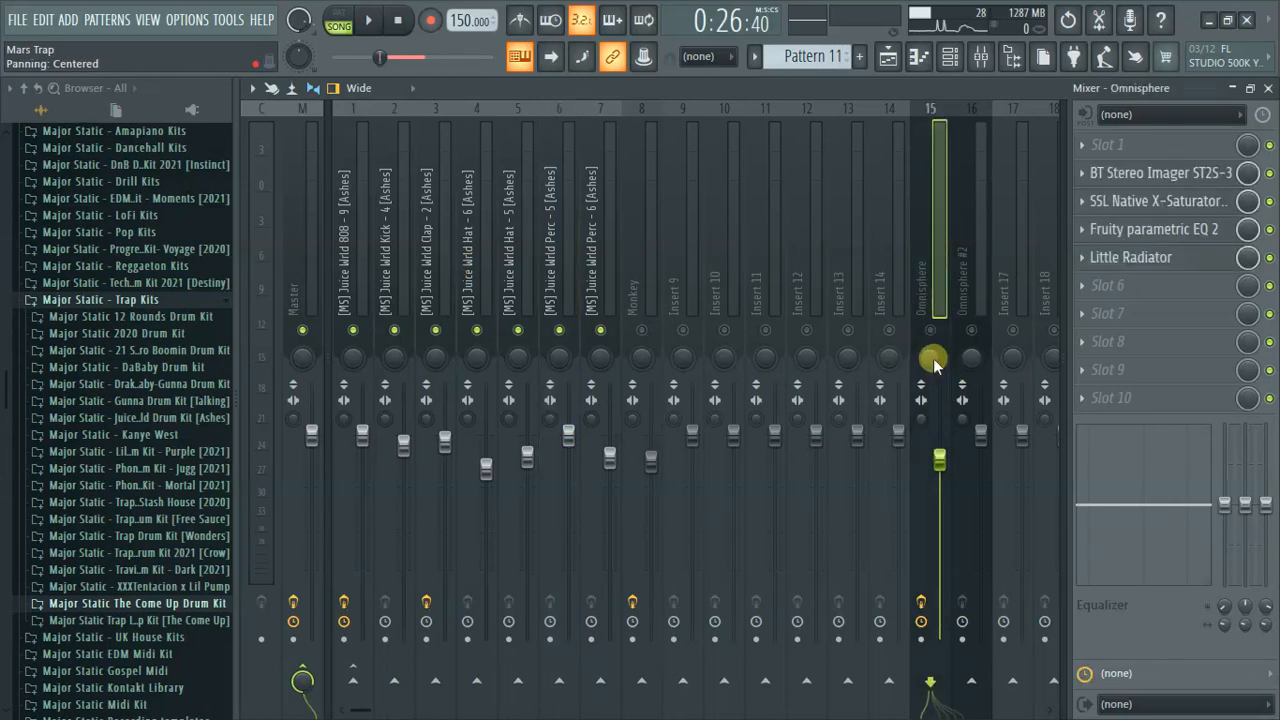
pyautogui.rightClick(931, 333)
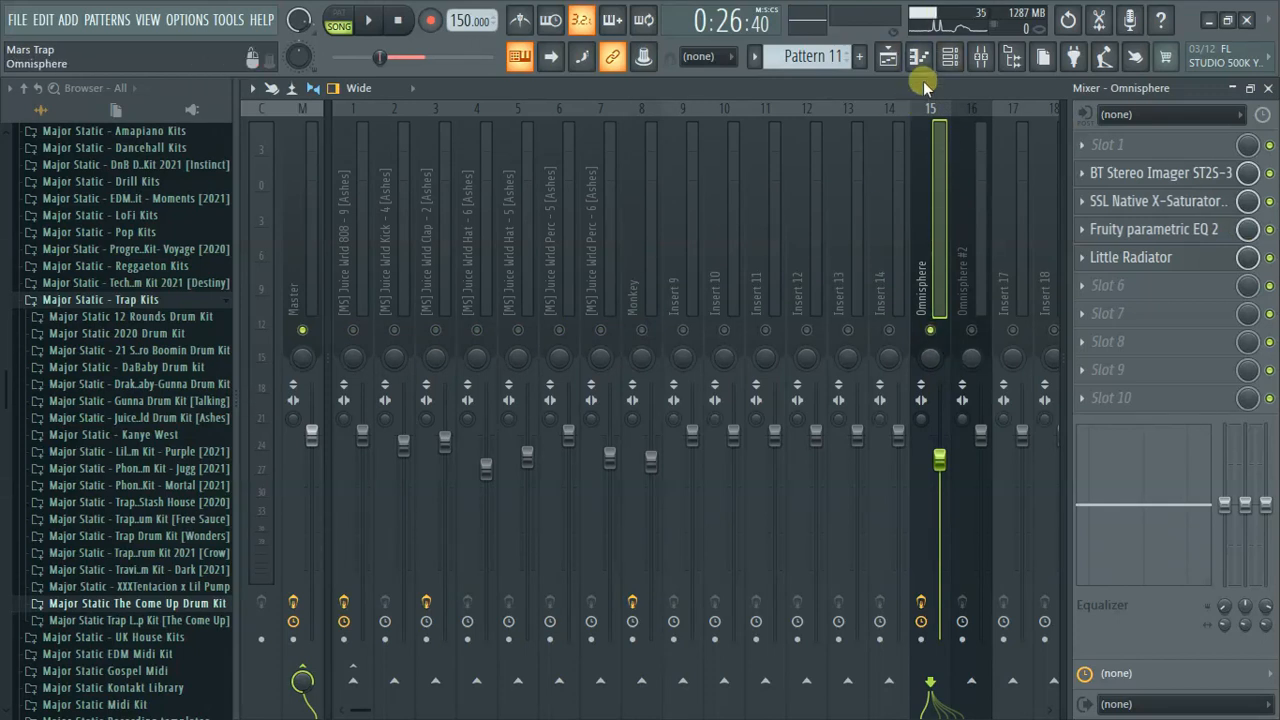
pyautogui.click(1268, 176)
pyautogui.click(1269, 200)
pyautogui.click(1269, 259)
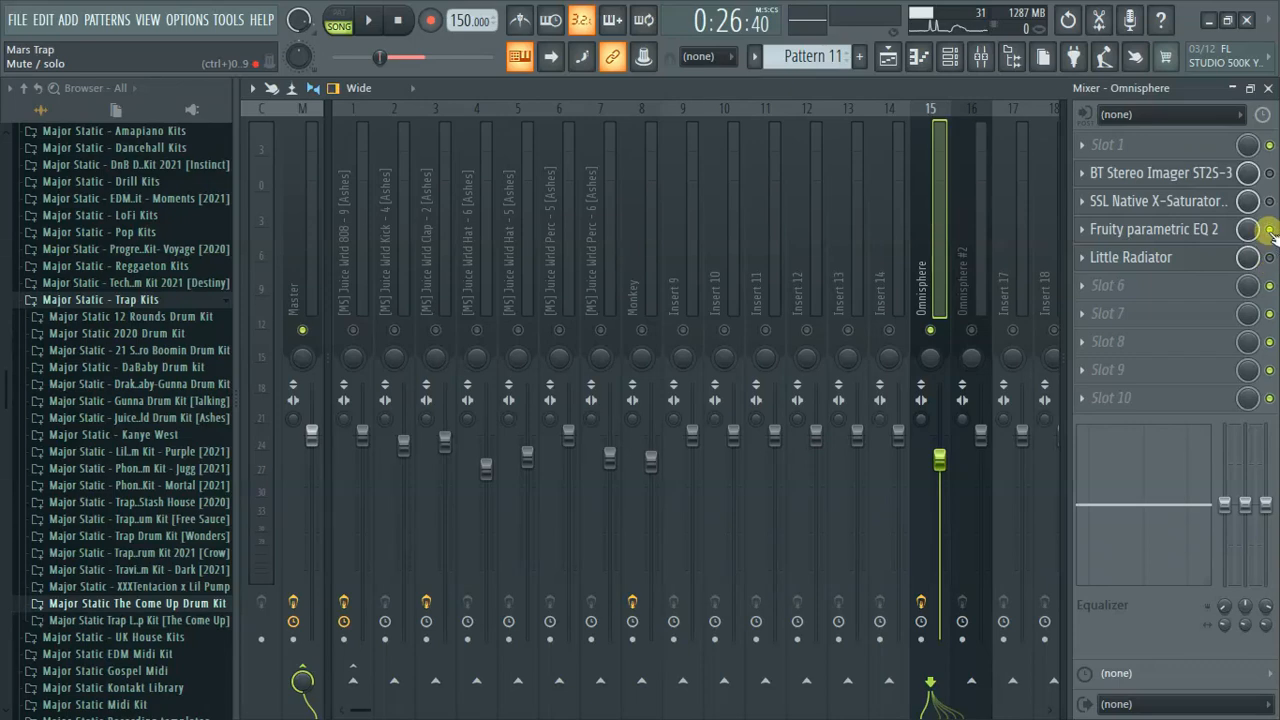
# Step: Select Pattern 7 in the playlist and listen to the soloed Omnisphere melody without effects while viewing the mixer
pyautogui.click(888, 56)
pyautogui.click(726, 308)
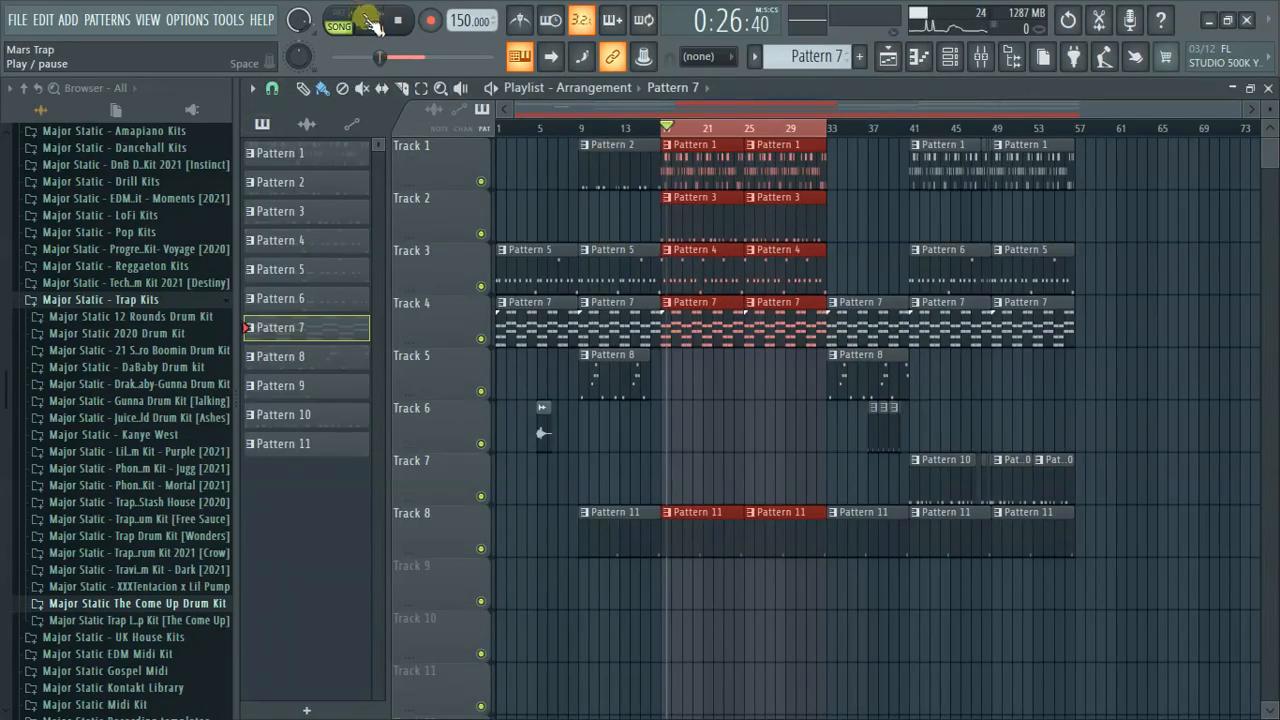
pyautogui.click(372, 22)
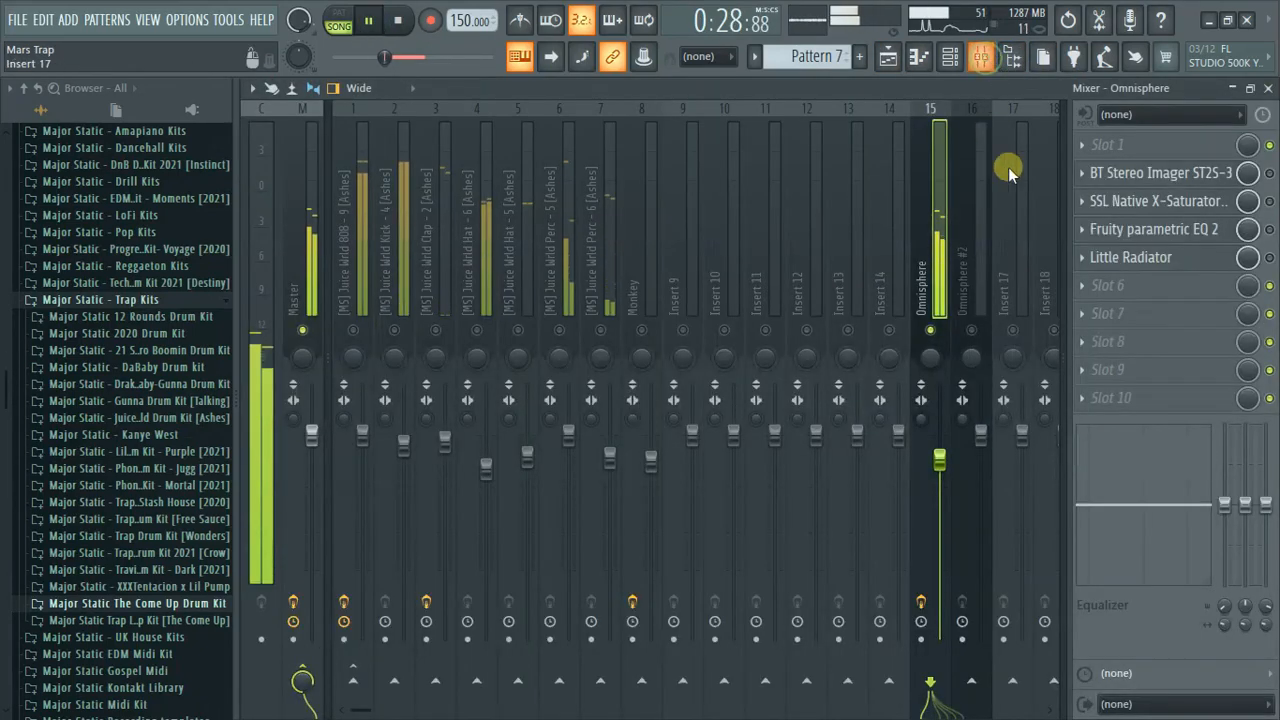
pyautogui.click(980, 56)
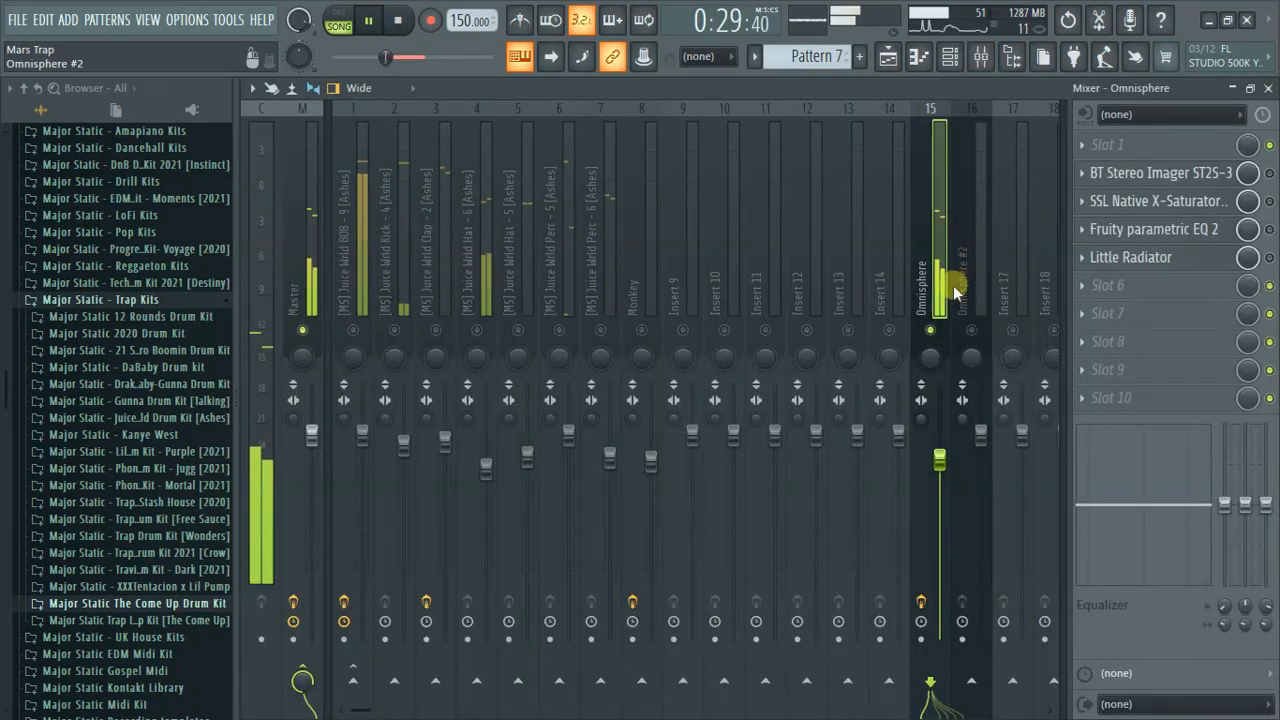
pyautogui.press('space')
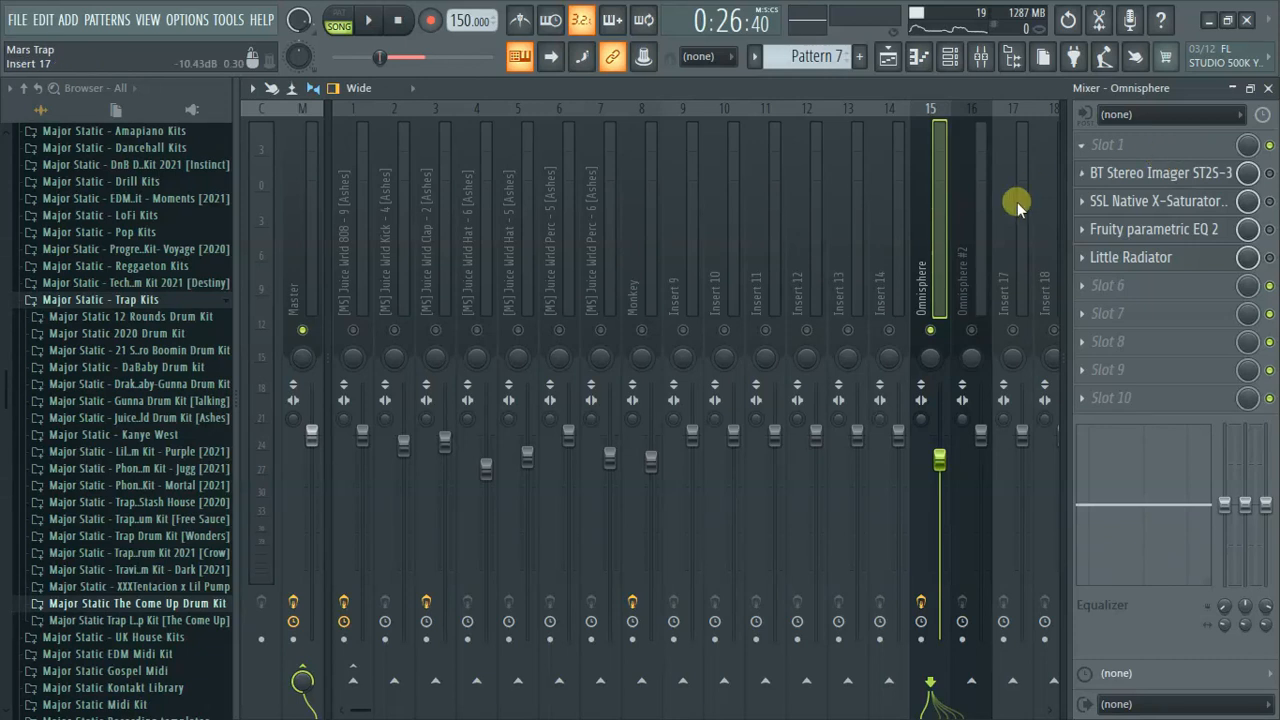
# Step: Set the stereo width of Omnisphere's BT Stereo Imager to 175.7 %, and enable both the imager and SSL Native X-Saturator
pyautogui.click(1196, 180)
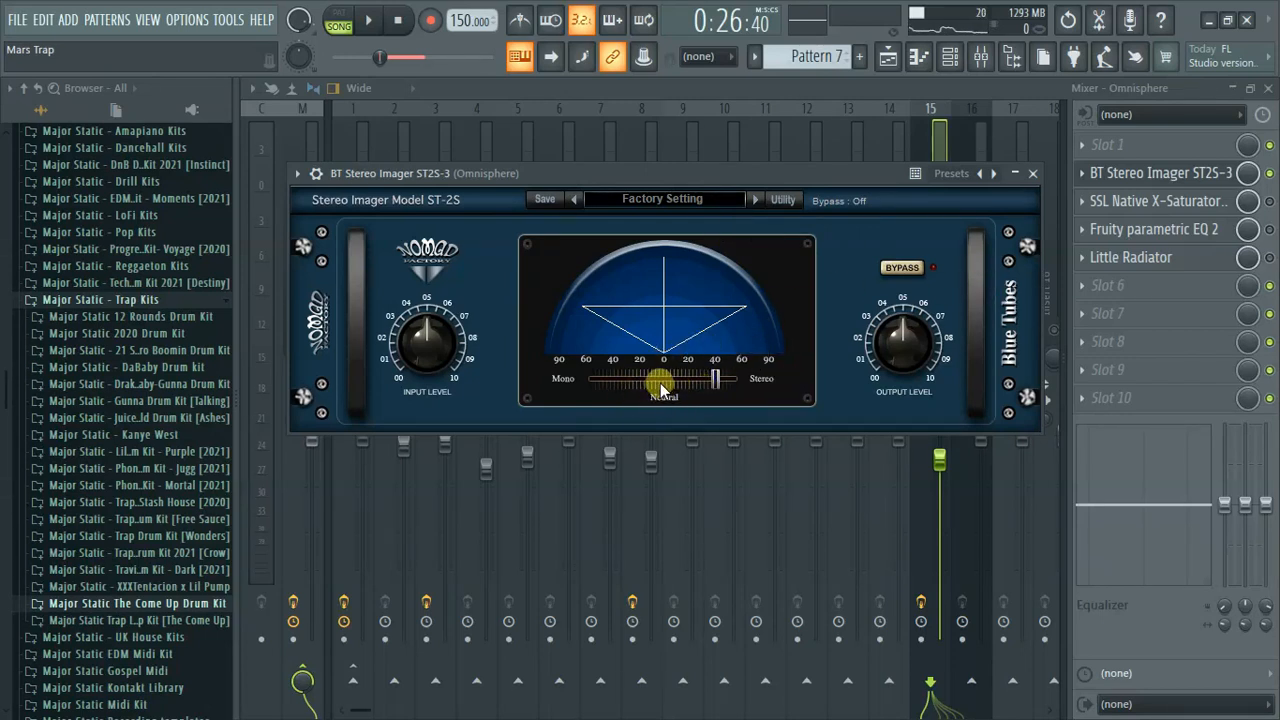
pyautogui.moveTo(715, 375); pyautogui.dragTo(714, 378)
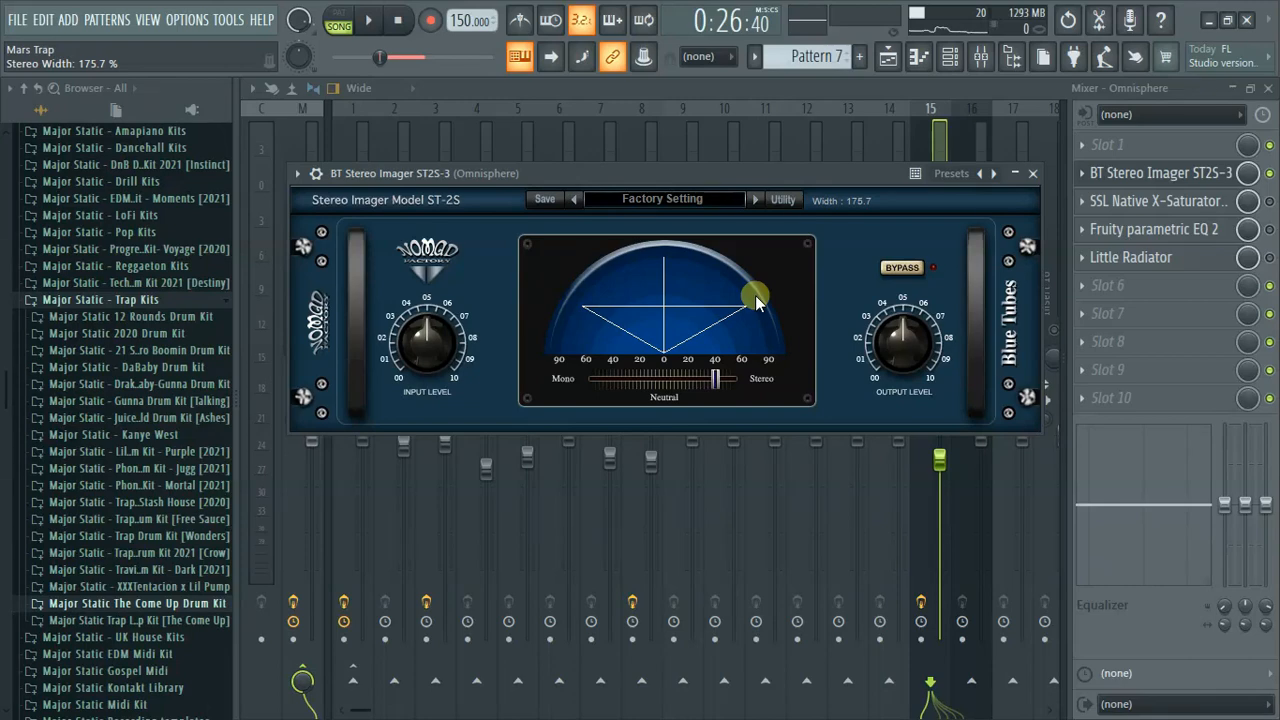
pyautogui.click(1175, 175)
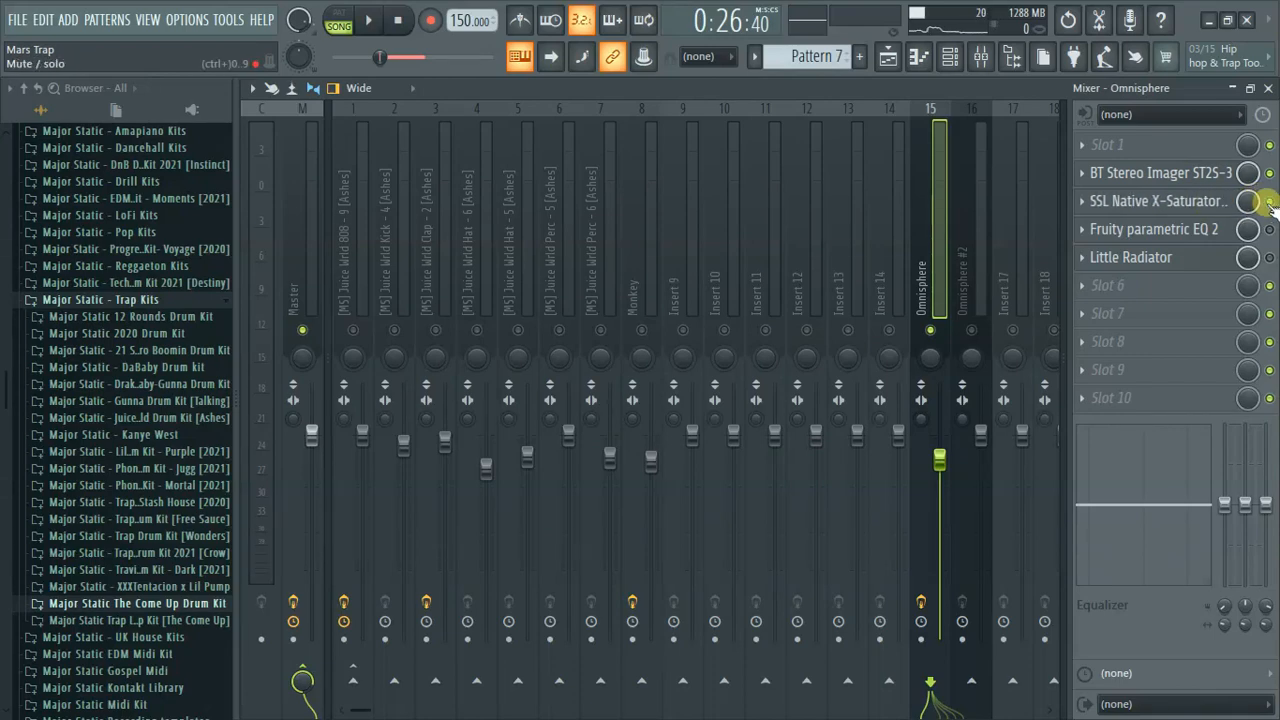
pyautogui.click(1165, 201)
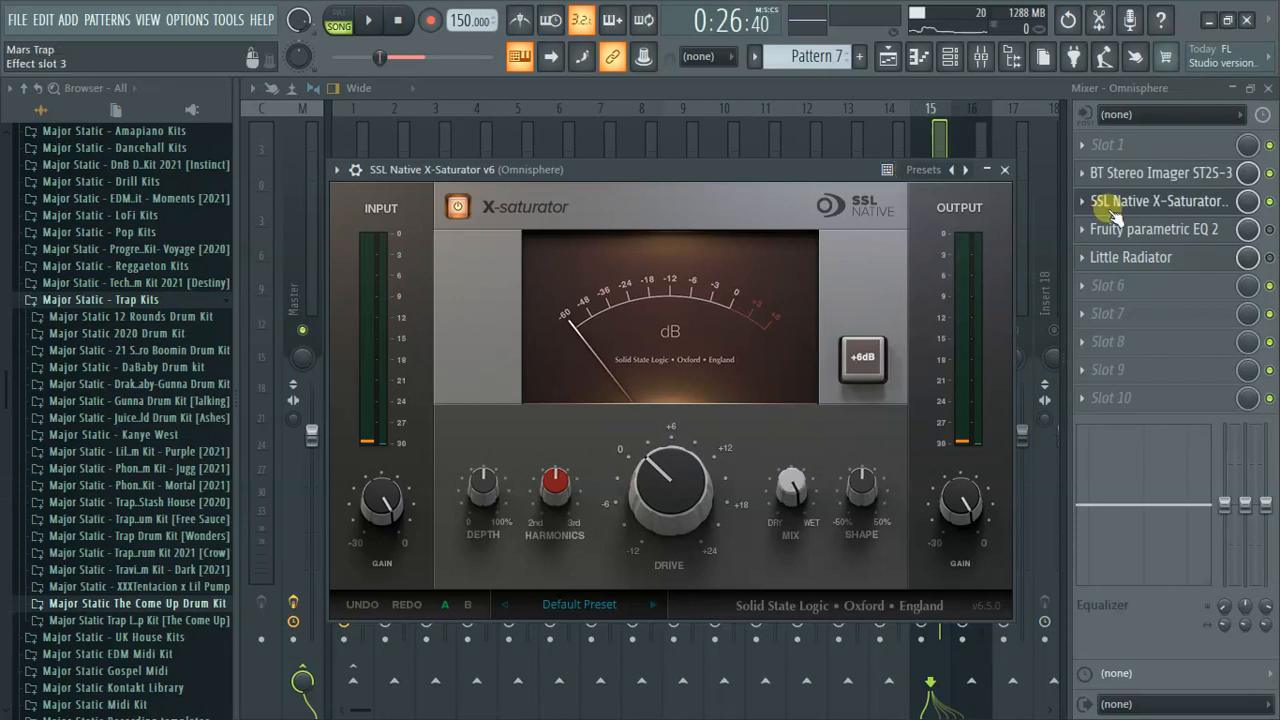
pyautogui.click(1224, 200)
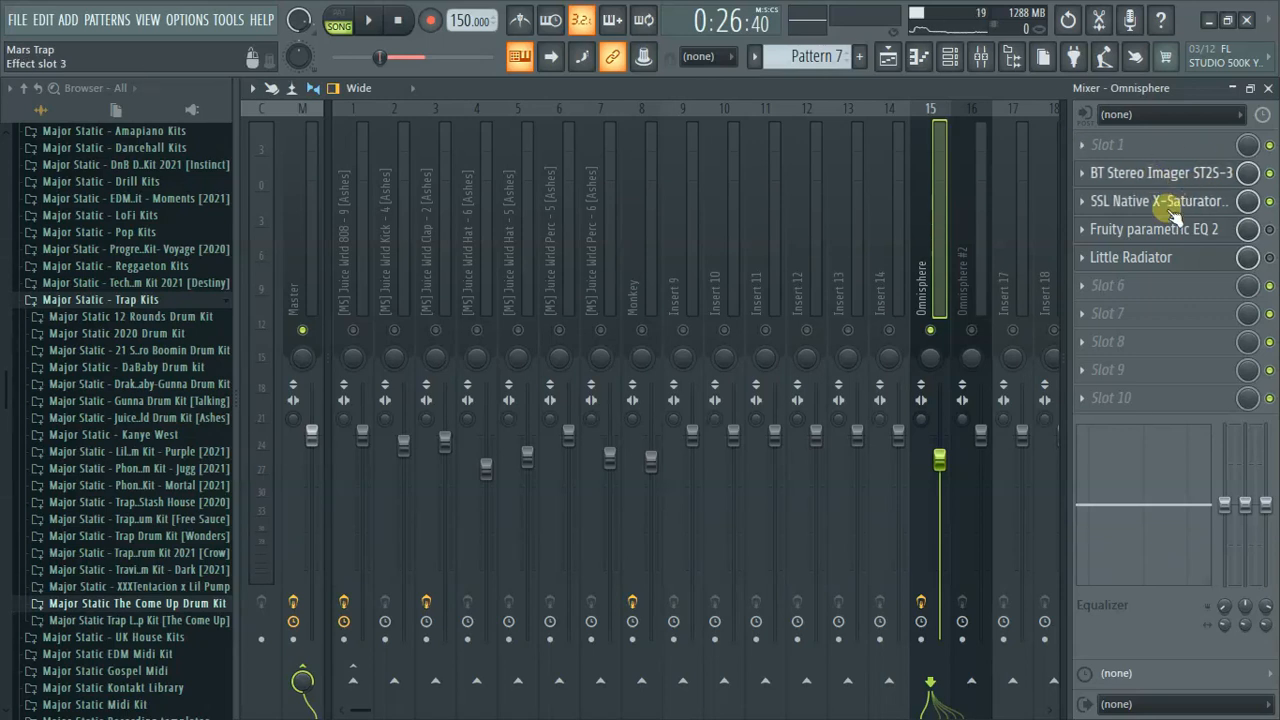
# Step: Compare the Omnisphere melody by ear with the stereo imager and X-Saturator on, both off, and both on again
pyautogui.press('space')
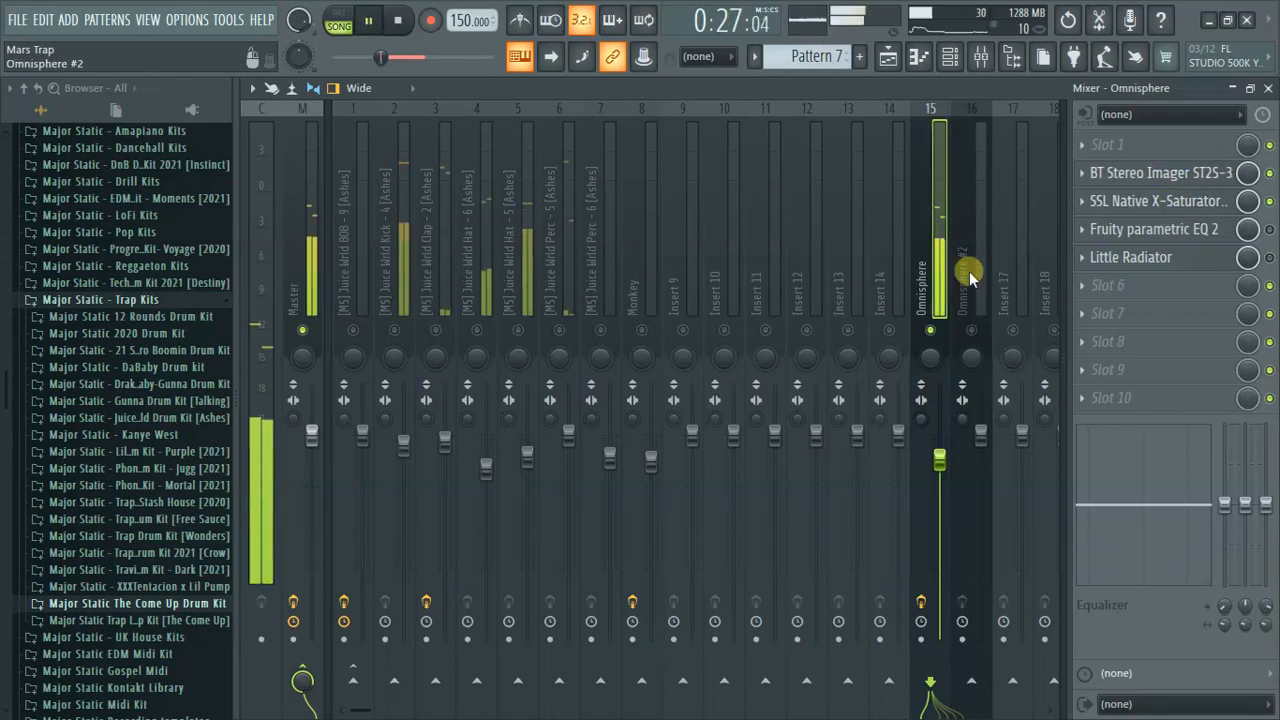
pyautogui.press('space')
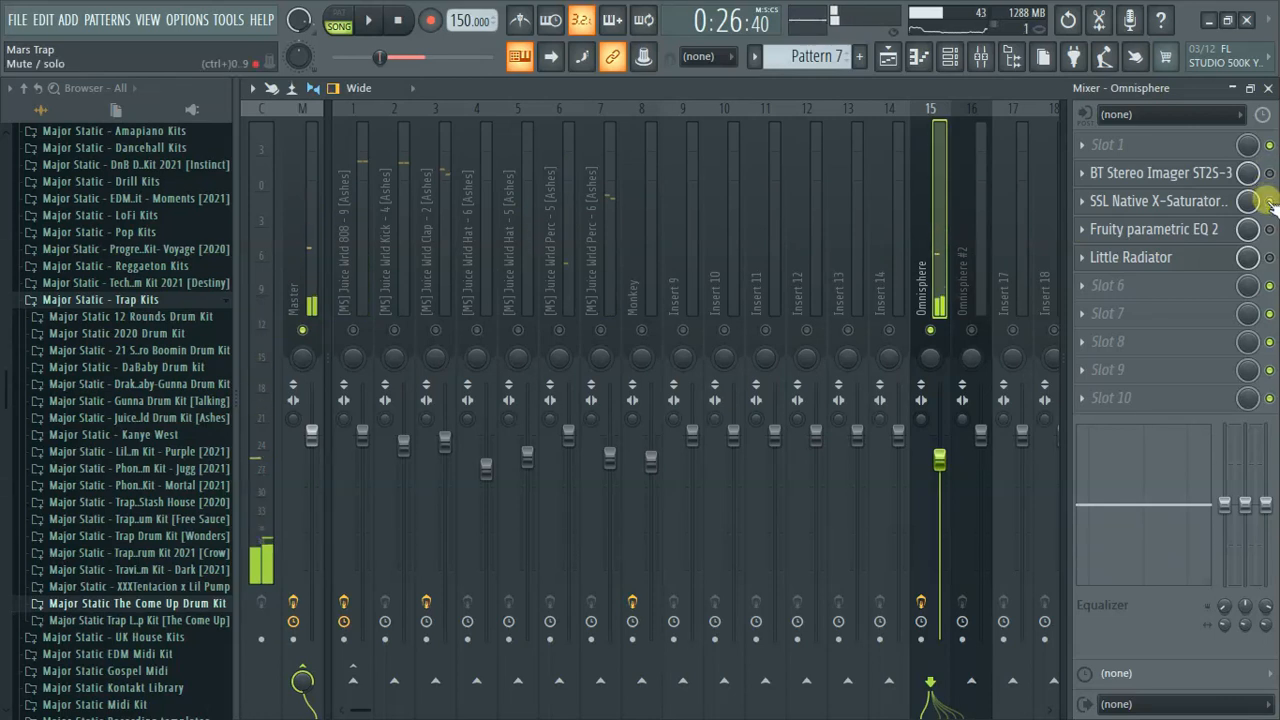
pyautogui.press('space')
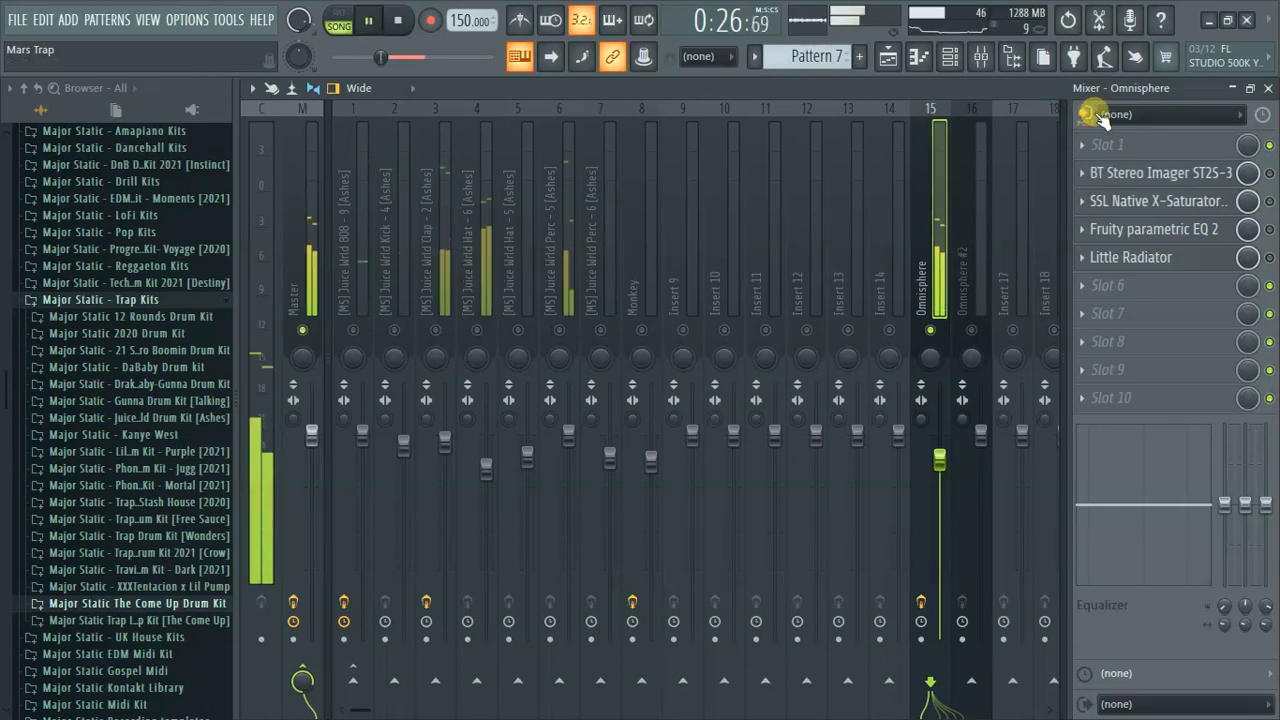
pyautogui.press('space')
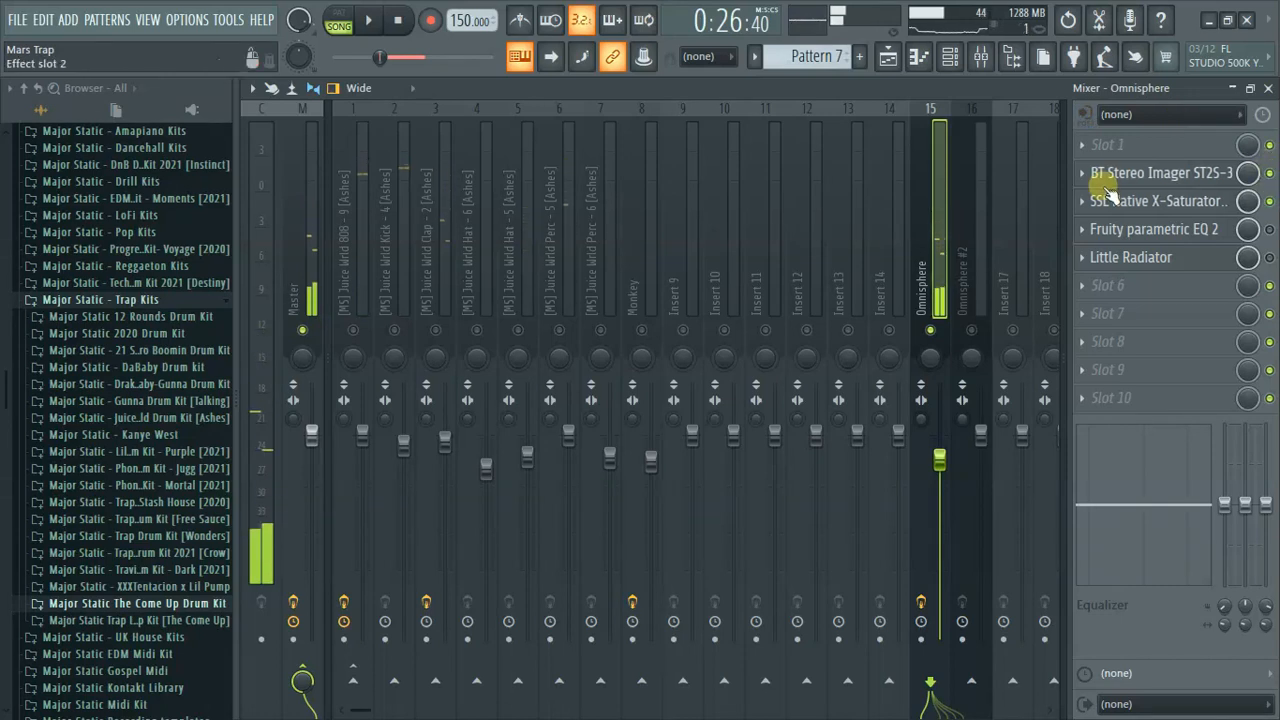
pyautogui.press('space')
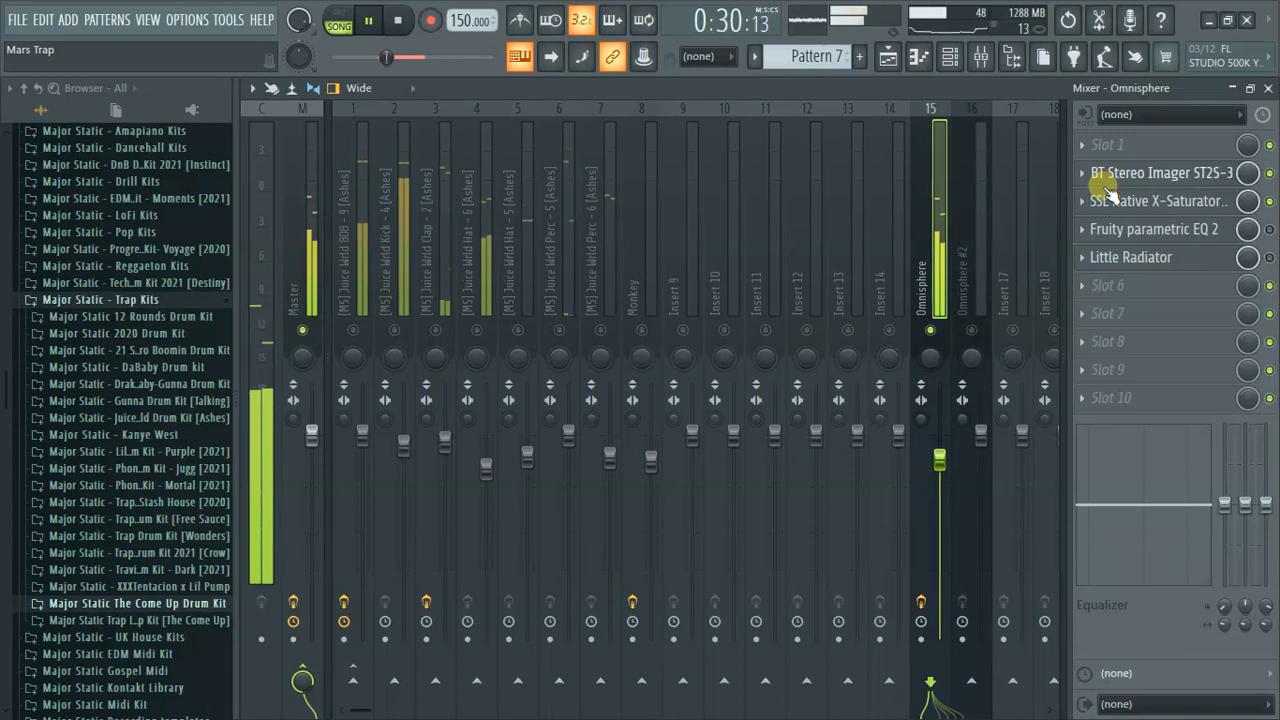
pyautogui.press('space')
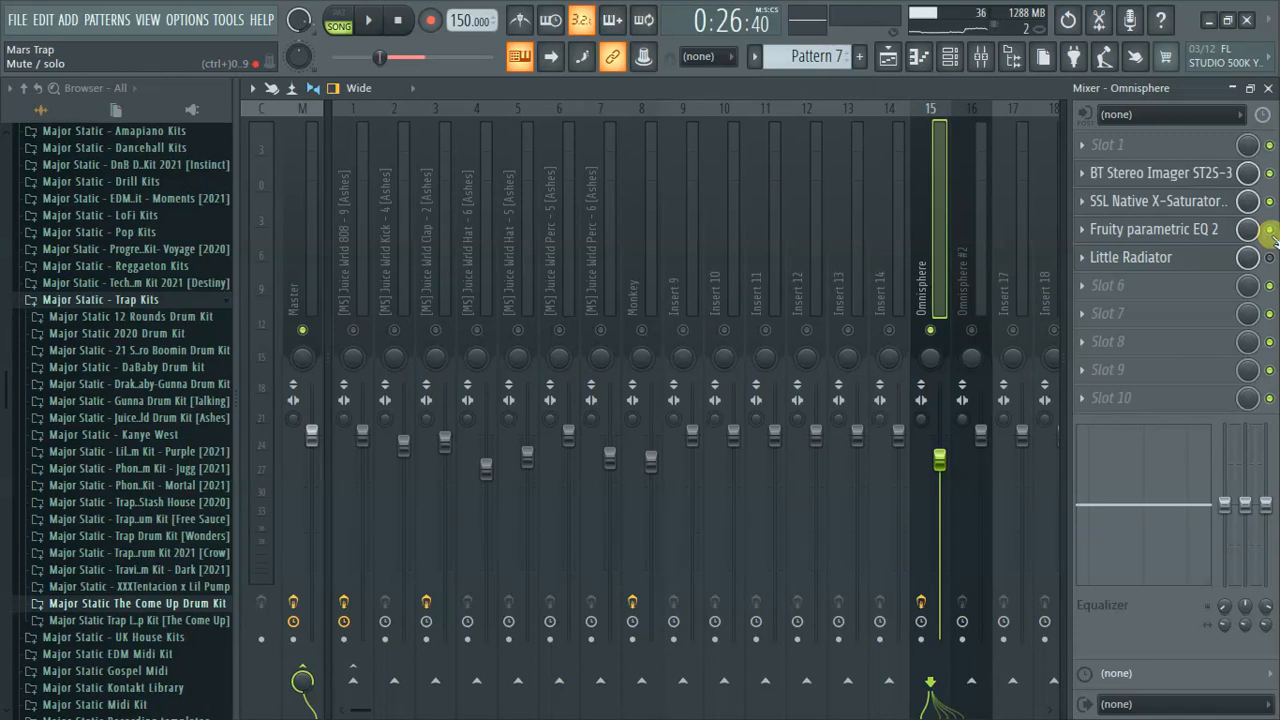
# Step: Enable Omnisphere's Fruity parametric EQ 2, listen to the melody through its low-cut curve, and close the EQ
pyautogui.click(1180, 238)
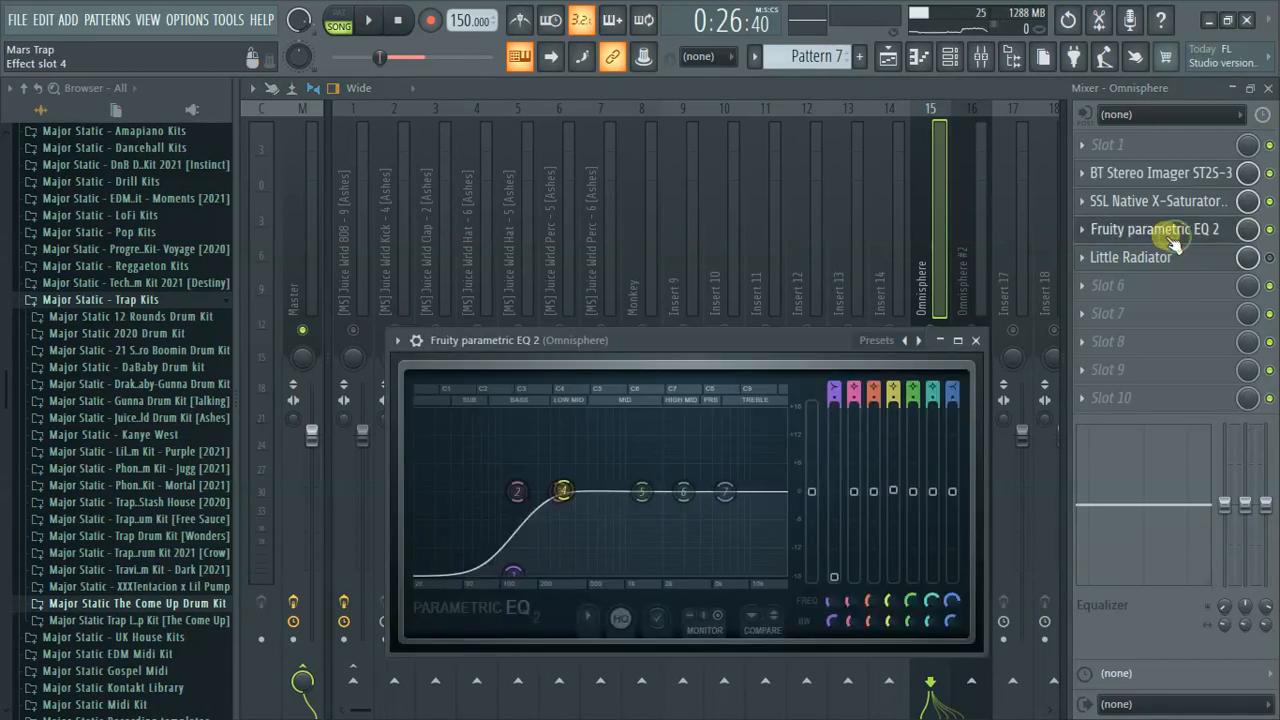
pyautogui.moveTo(760, 342); pyautogui.dragTo(800, 225)
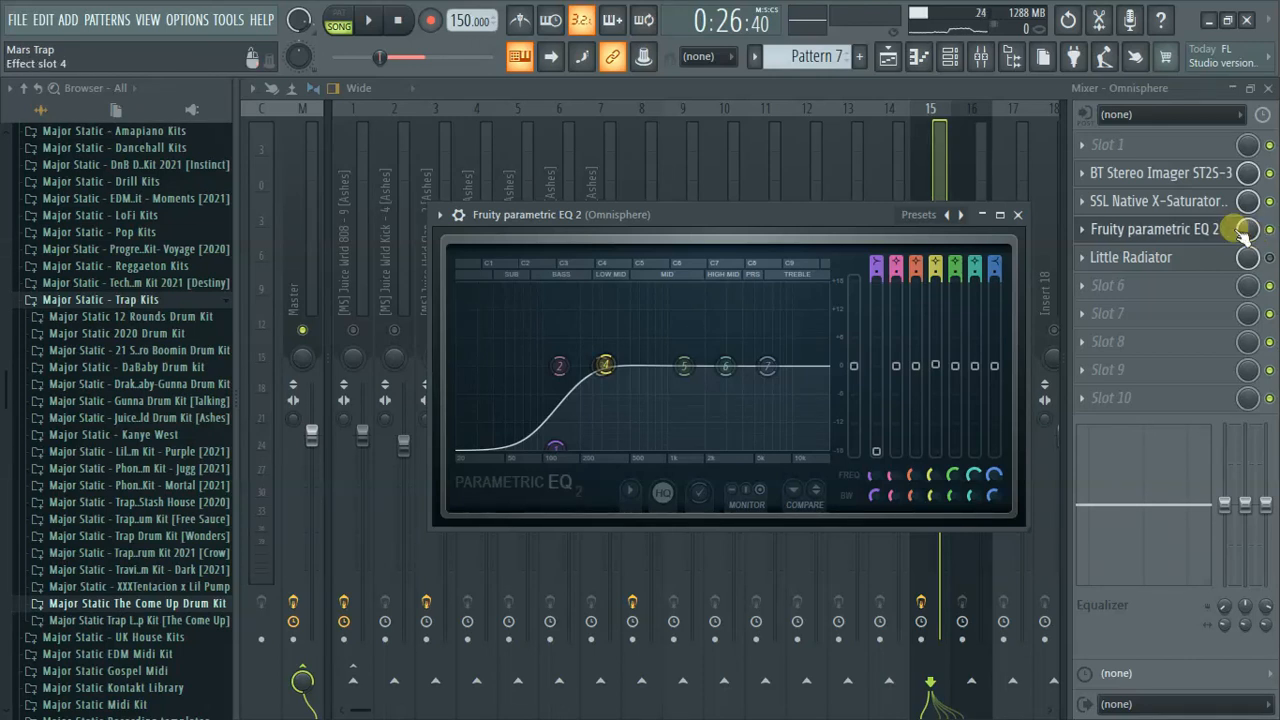
pyautogui.press('space')
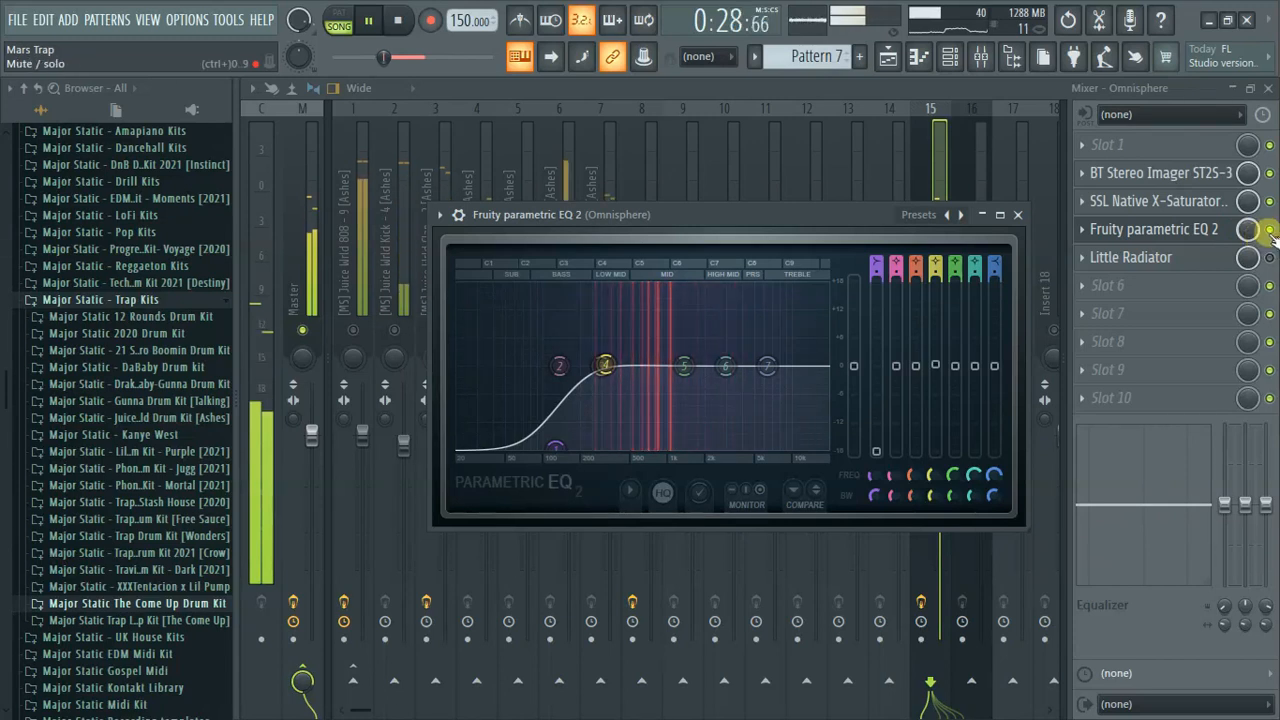
pyautogui.click(1213, 230)
pyautogui.press('space')
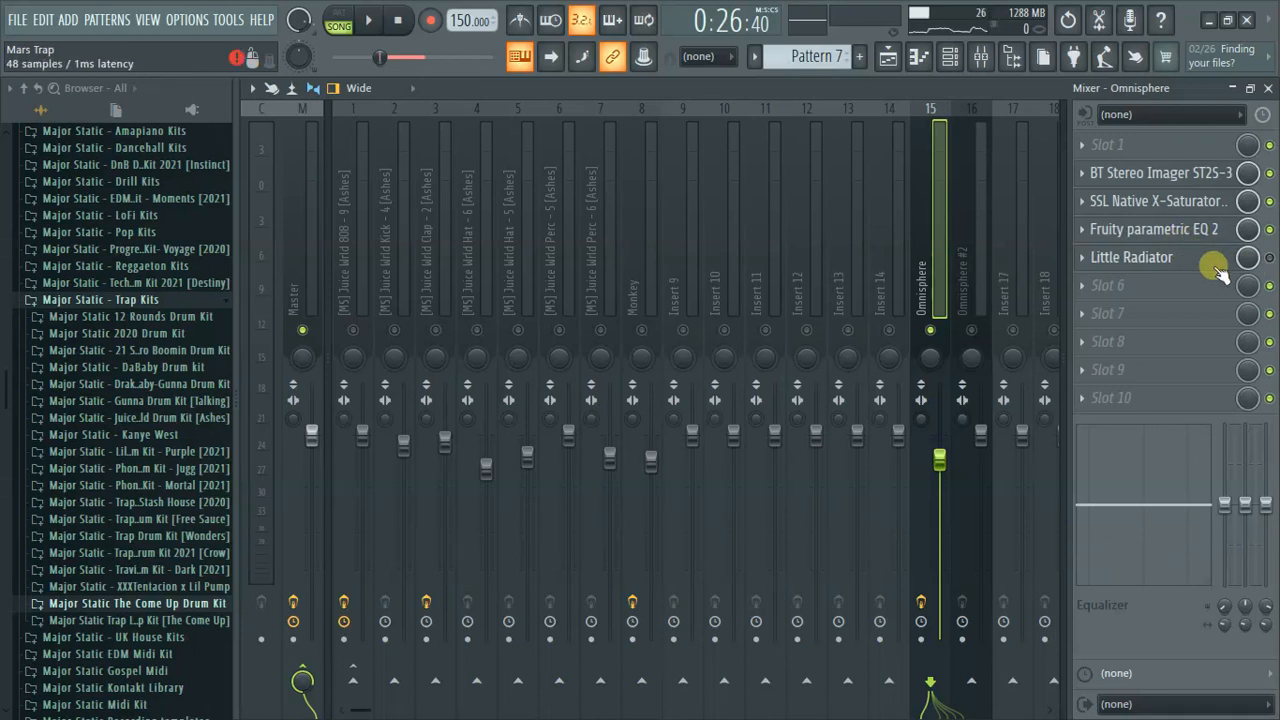
# Step: Open and enable Little Radiator on the Omnisphere track, and listen to the melody through it
pyautogui.click(1146, 262)
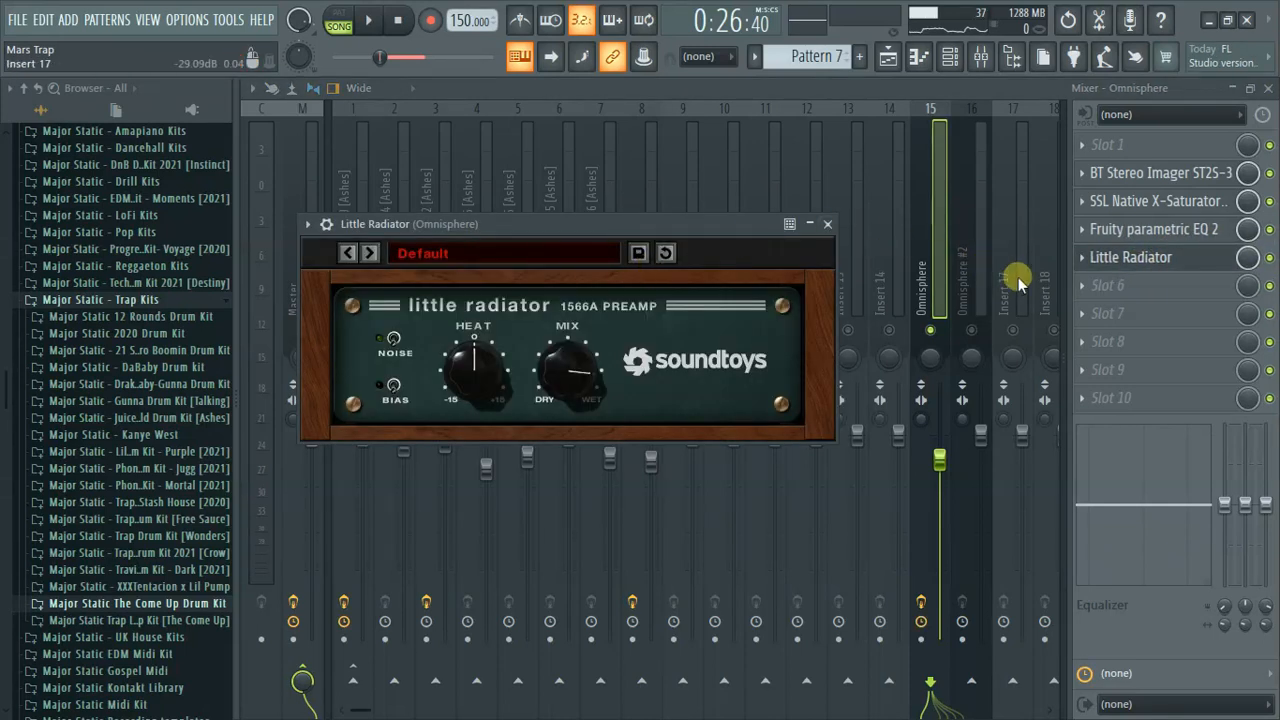
pyautogui.press('space')
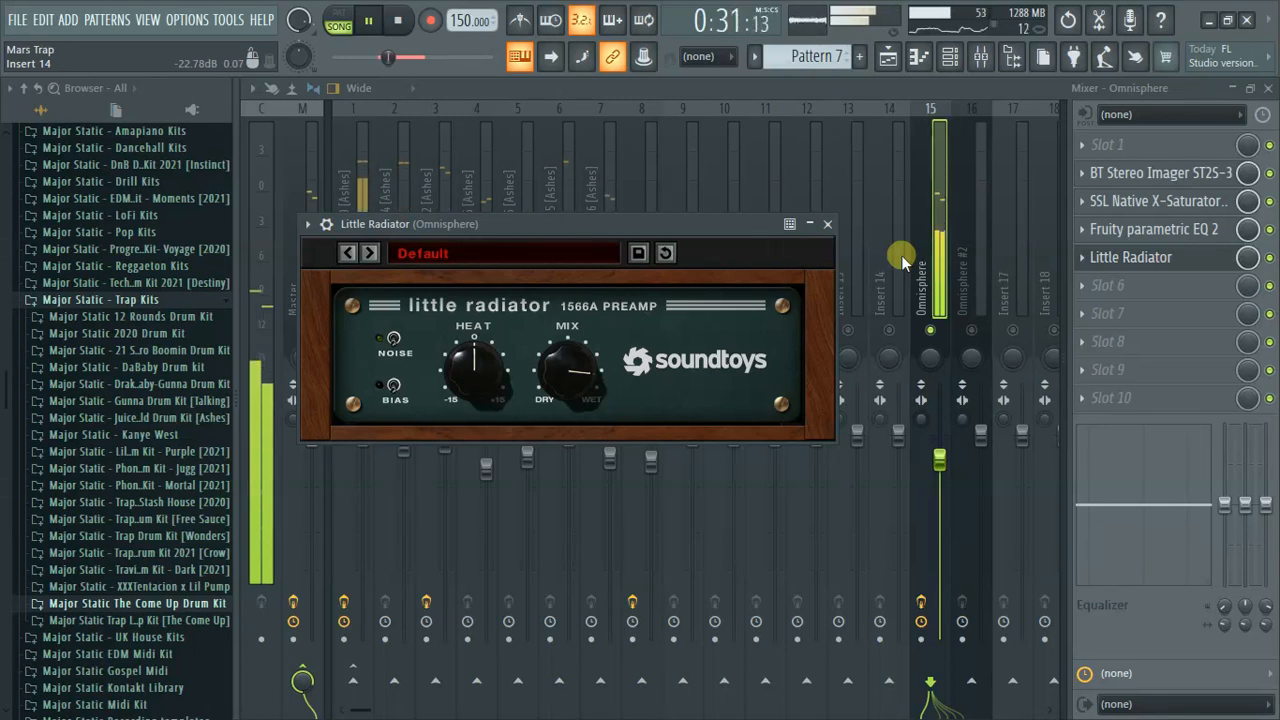
pyautogui.press('space')
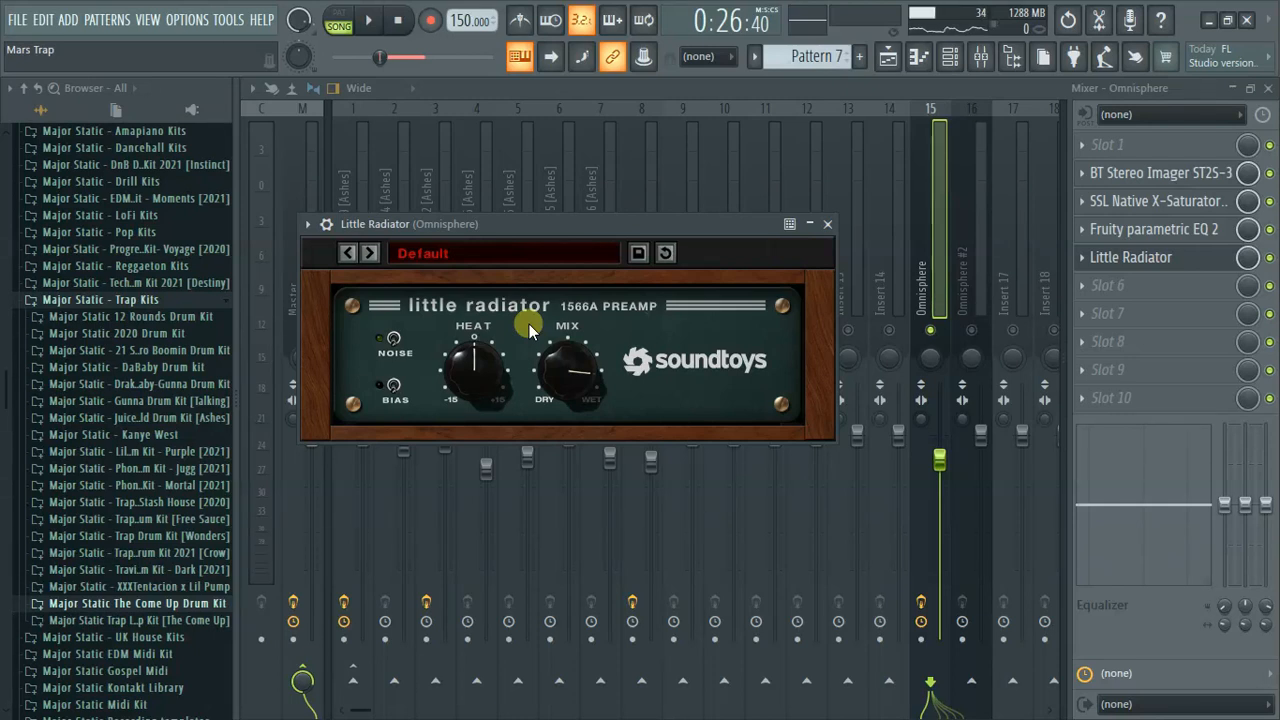
# Step: Switch Little Radiator's Noise option on and back off on the Omnisphere track, and close the plugin
pyautogui.click(394, 340)
pyautogui.click(395, 341)
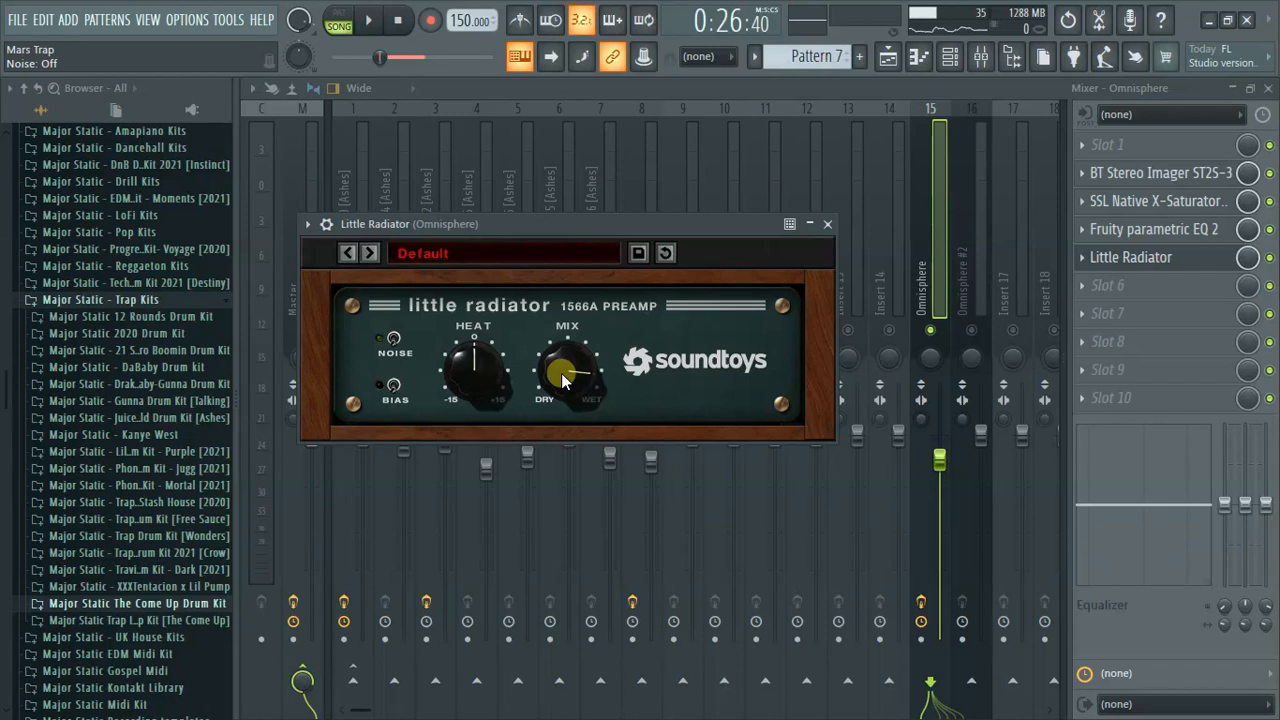
pyautogui.click(1115, 258)
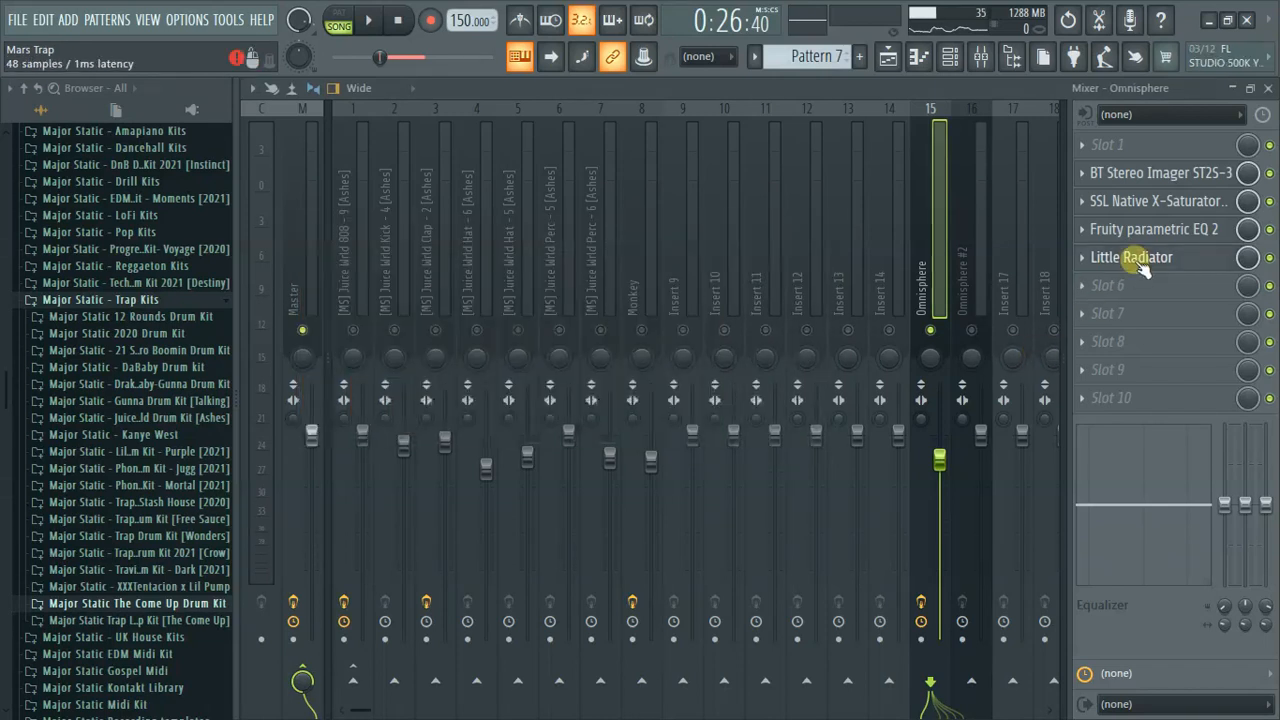
# Step: Unmute the Omnisphere #2 mixer track, check its effect slots against Omnisphere's, and unmute all the other mixer tracks
pyautogui.click(986, 281)
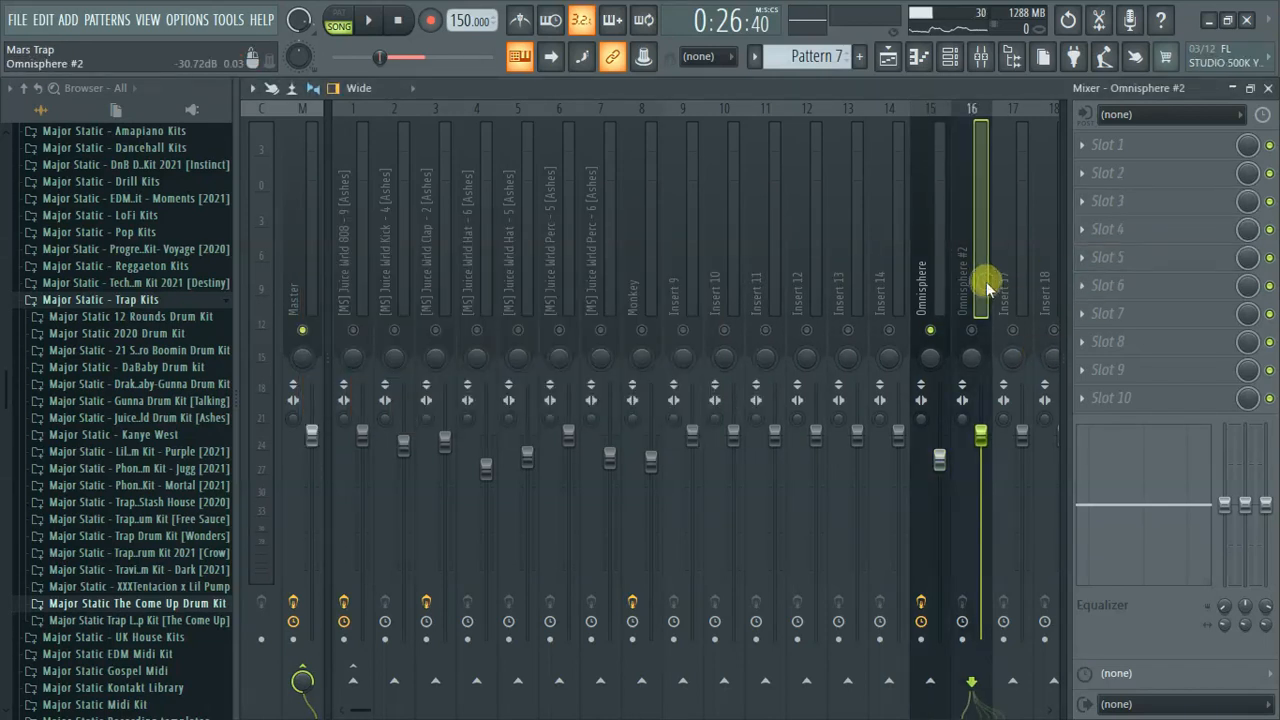
pyautogui.click(969, 331)
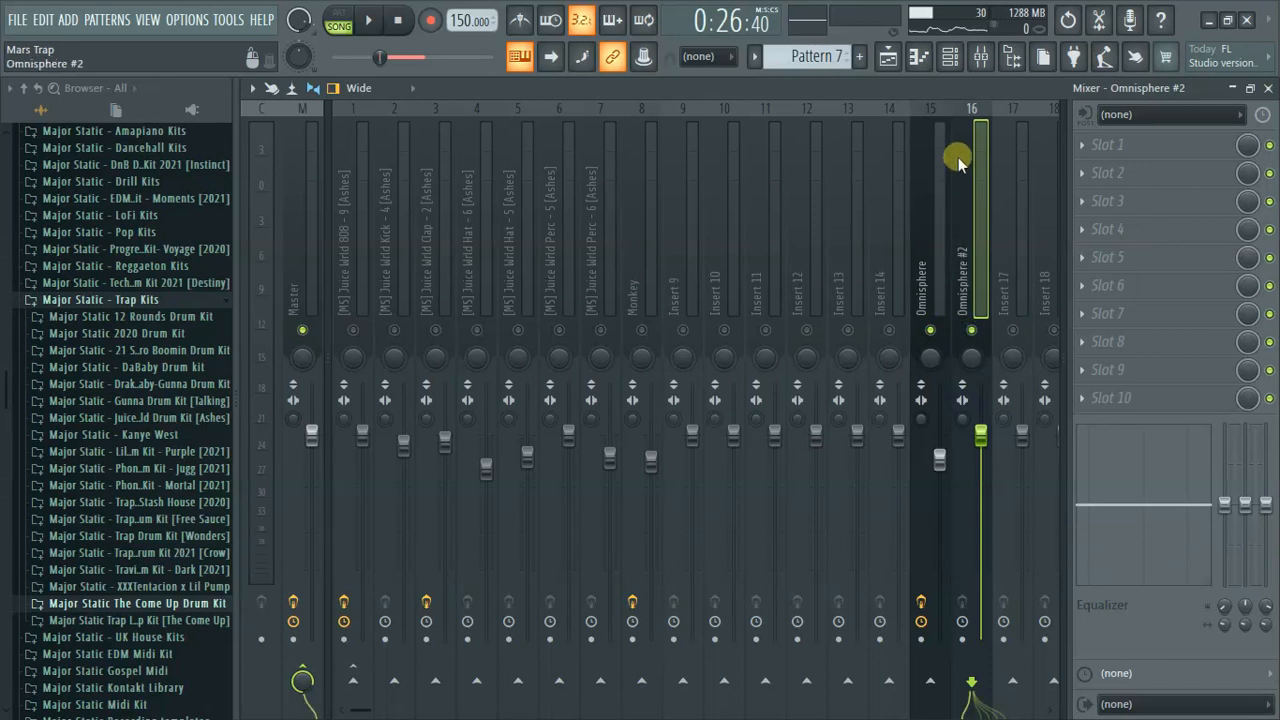
pyautogui.click(929, 199)
pyautogui.click(975, 189)
pyautogui.rightClick(594, 330)
pyautogui.rightClick(594, 330)
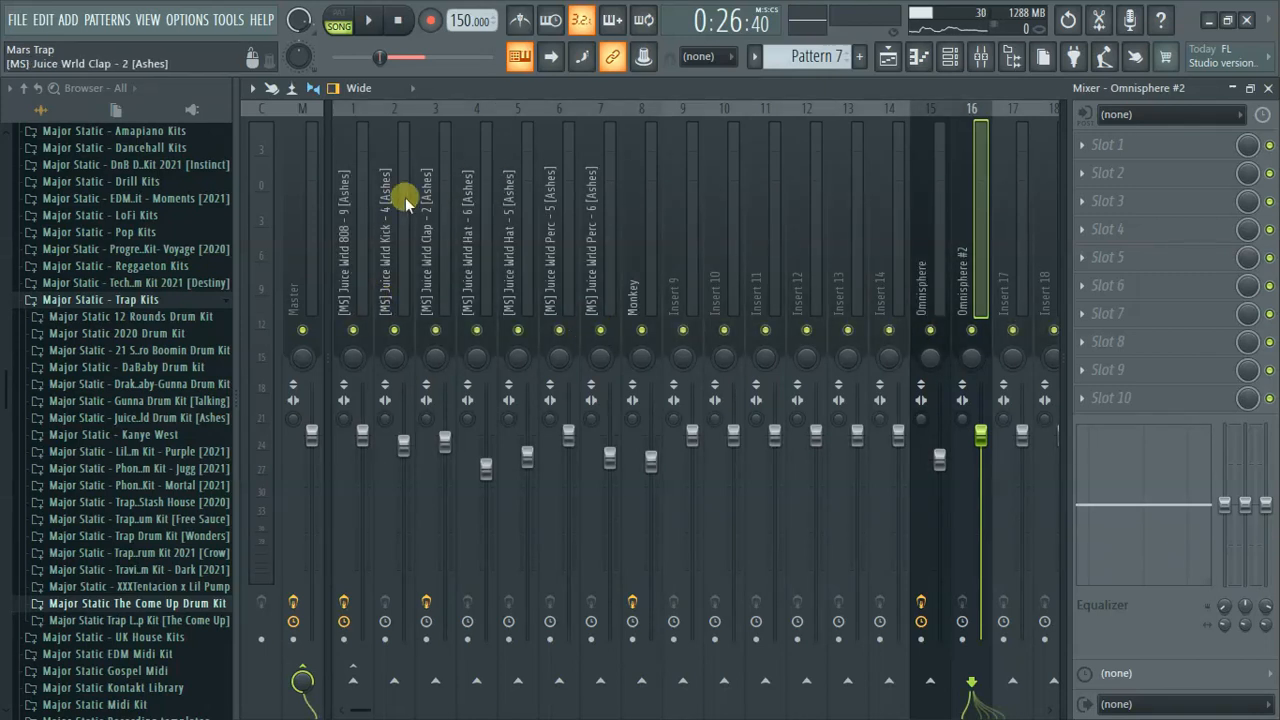
# Step: Show the Master track's effect chain in the mixer, and open the playlist arrangement
pyautogui.click(300, 233)
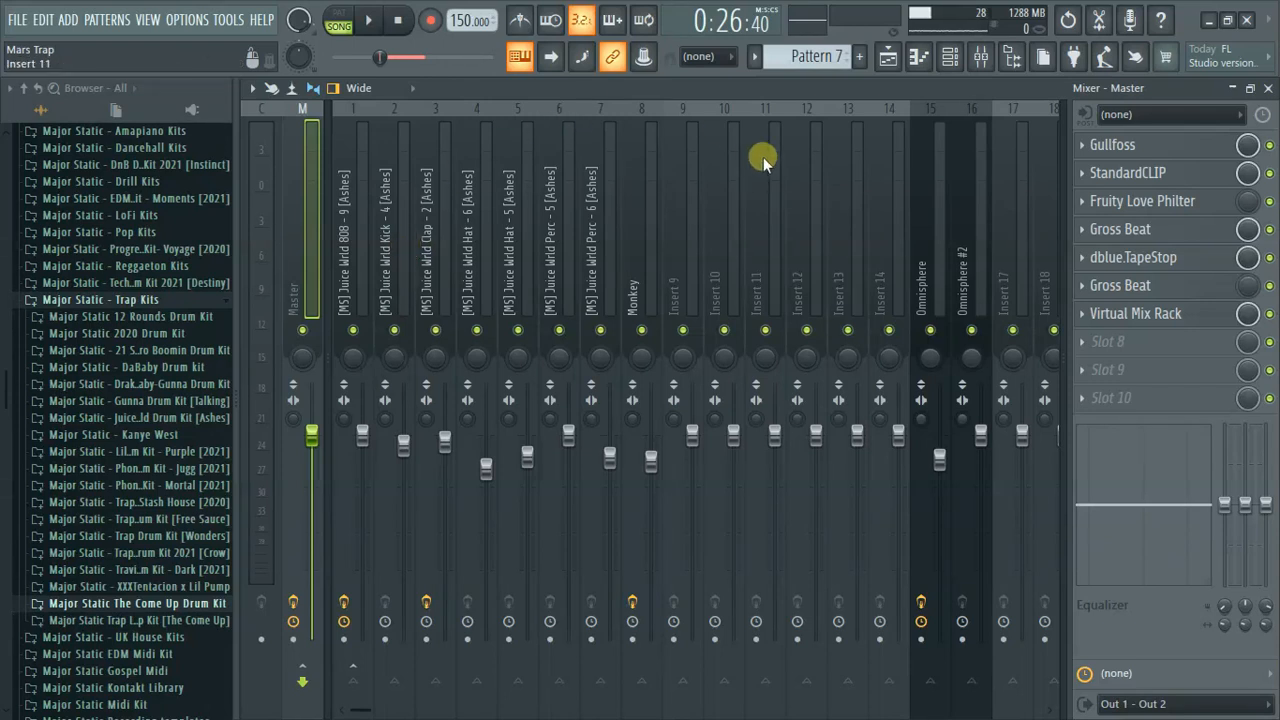
pyautogui.click(888, 57)
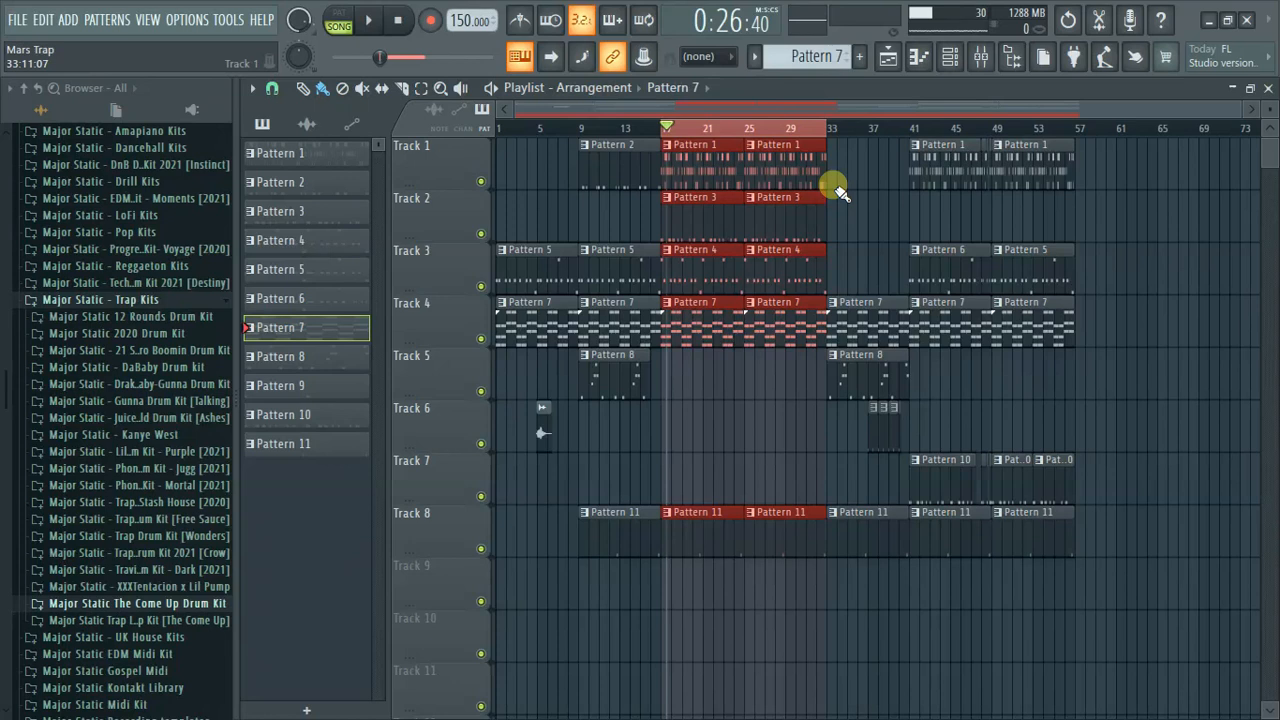